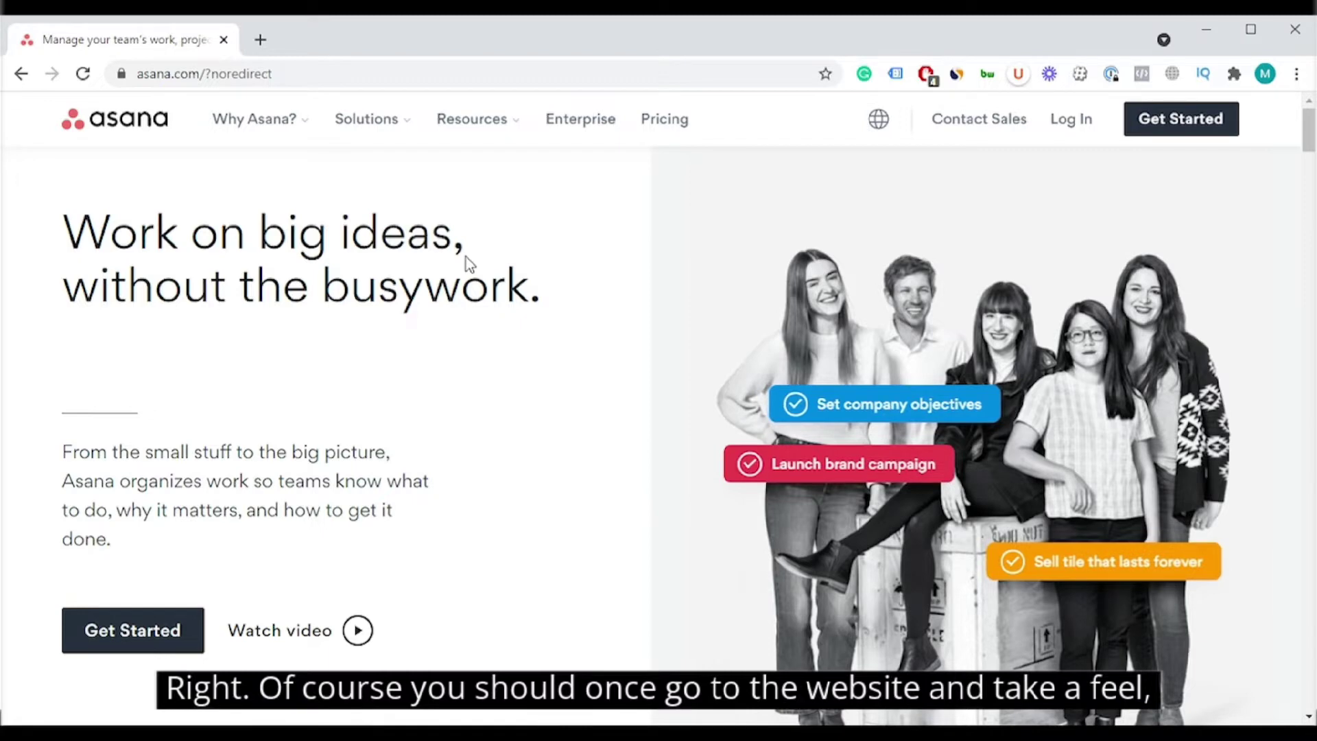
# Step: Go to the Pricing page and close the 'Welcome to Asana!' chat popup to compare the Basic, Premium and Business plans
pyautogui.scroll(-5, 465, 261)
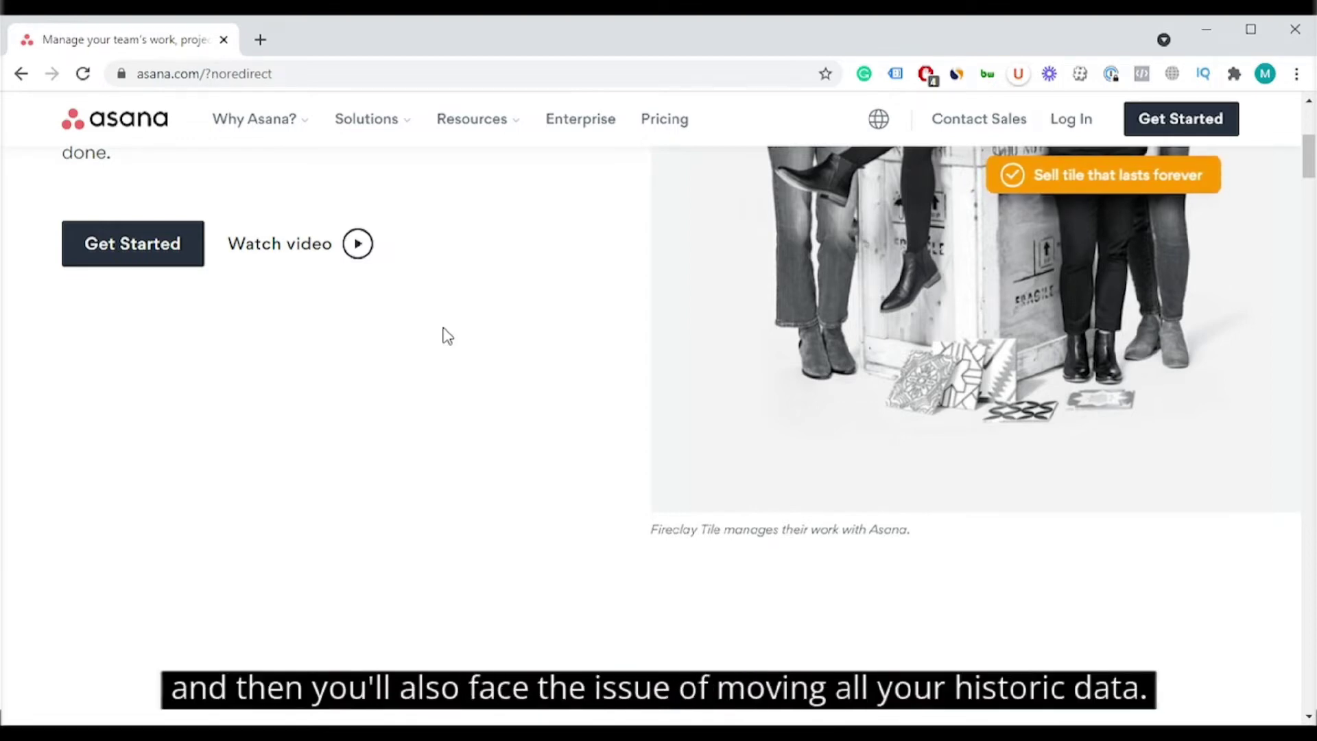
pyautogui.scroll(5, 470, 397)
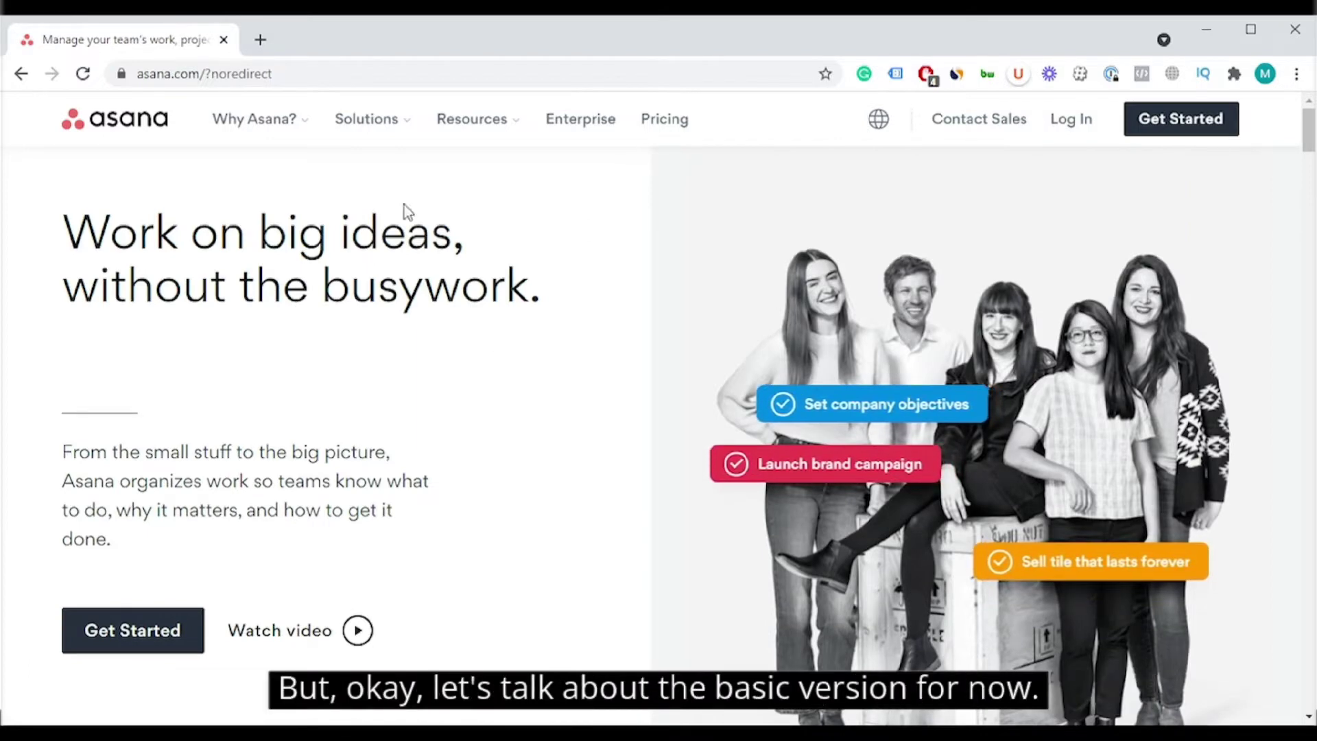
pyautogui.click(664, 123)
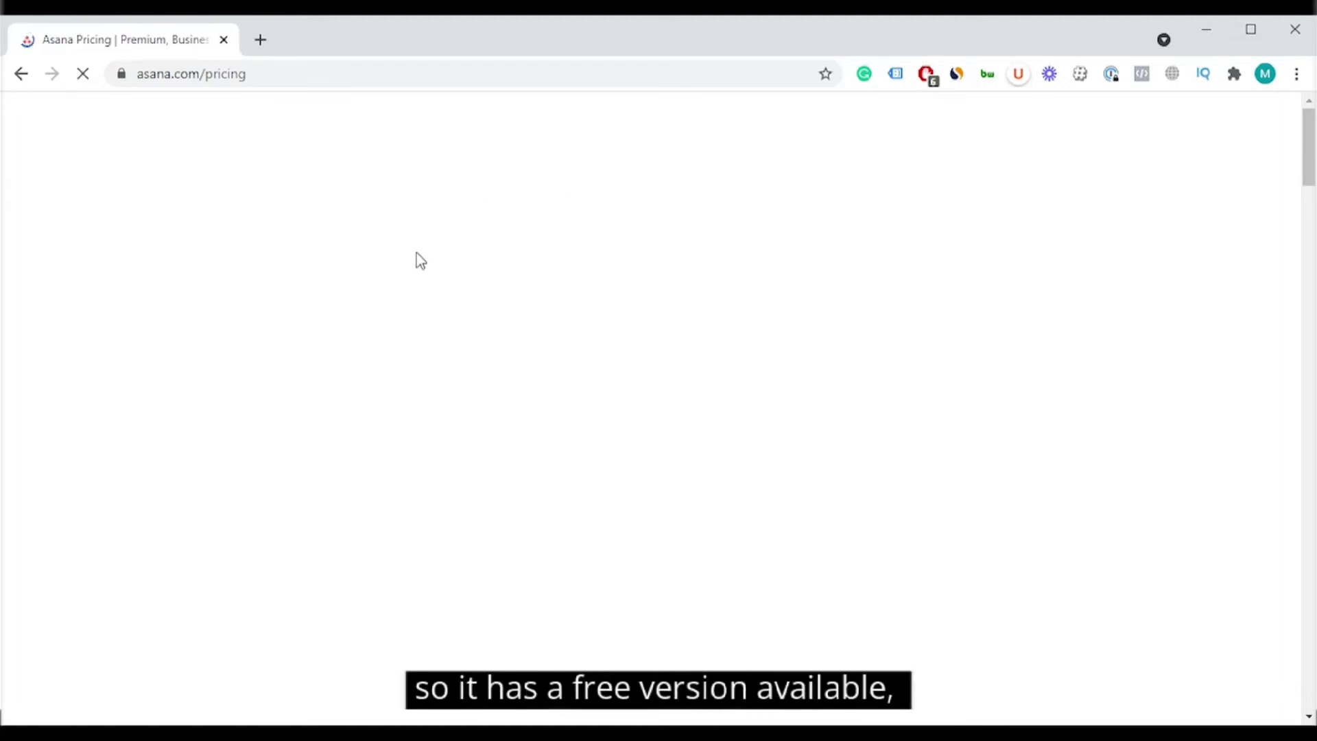
pyautogui.scroll(-5, 387, 369)
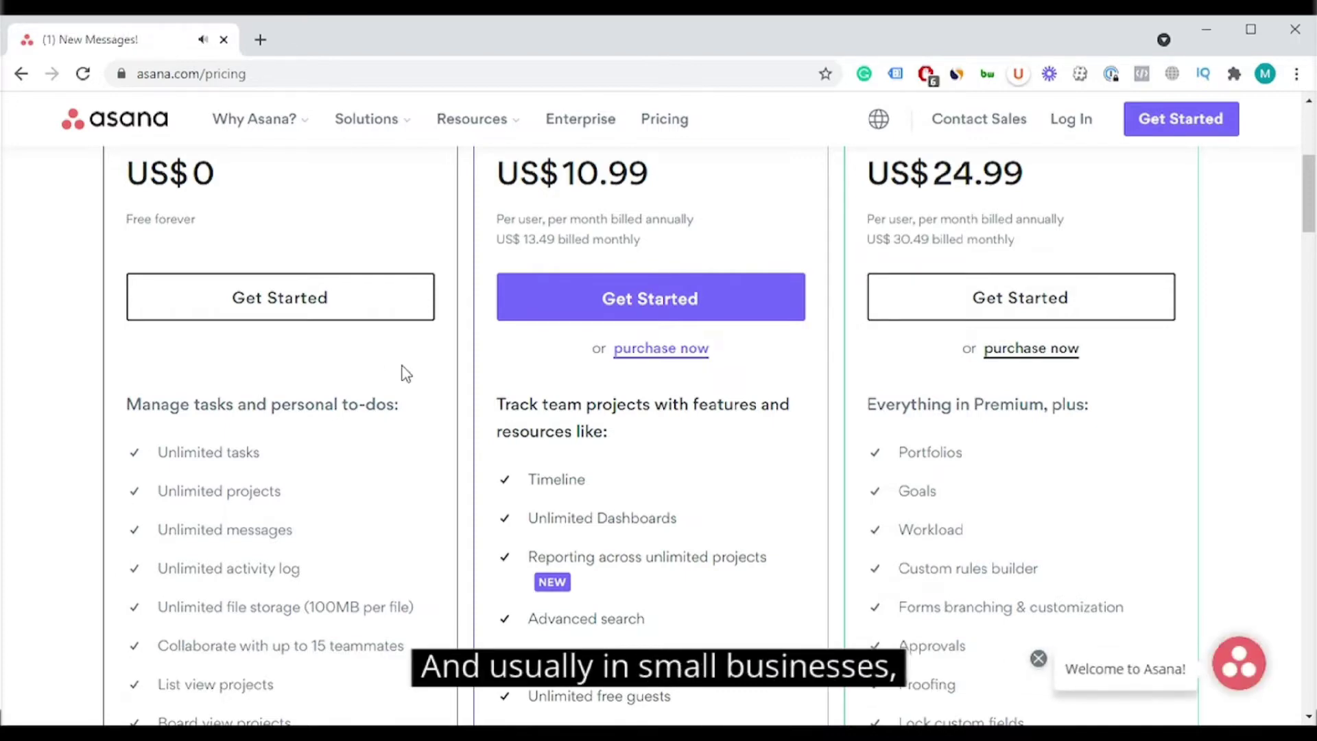
pyautogui.click(1037, 660)
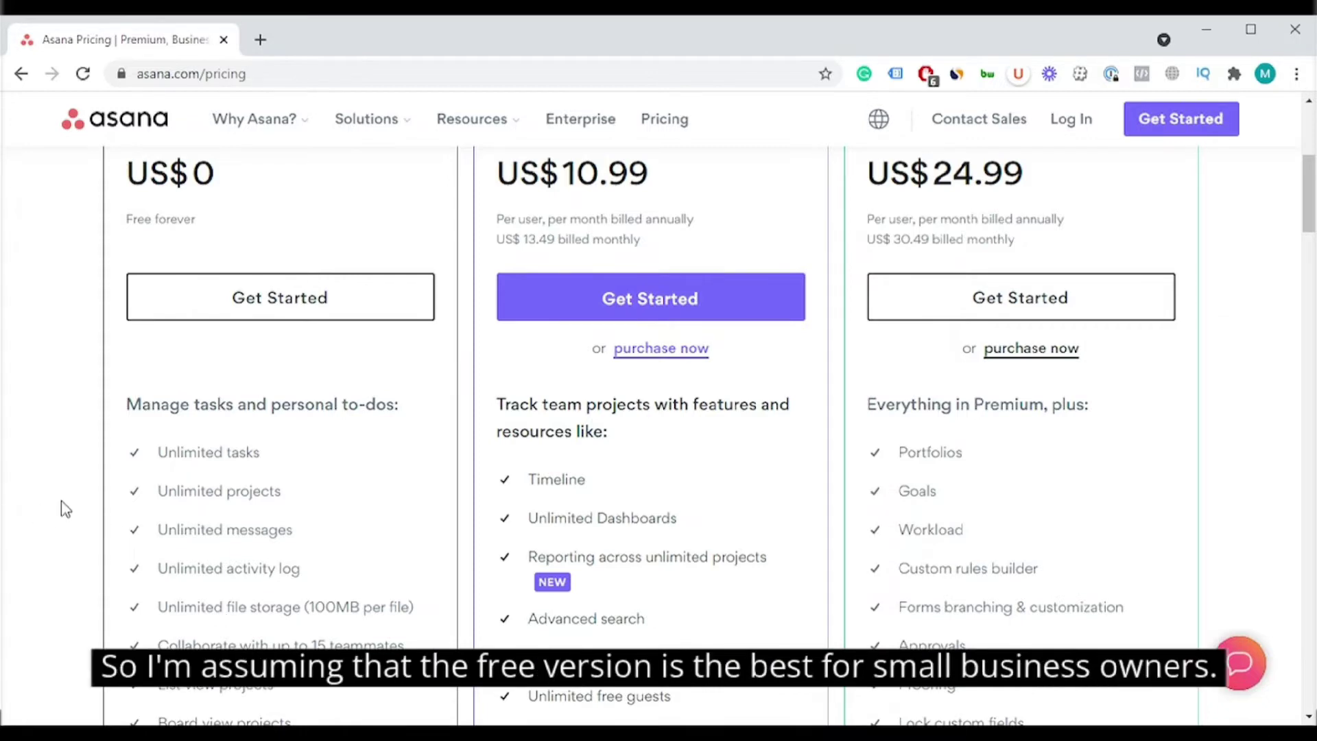
pyautogui.scroll(1, 137, 477)
pyautogui.scroll(3, 137, 477)
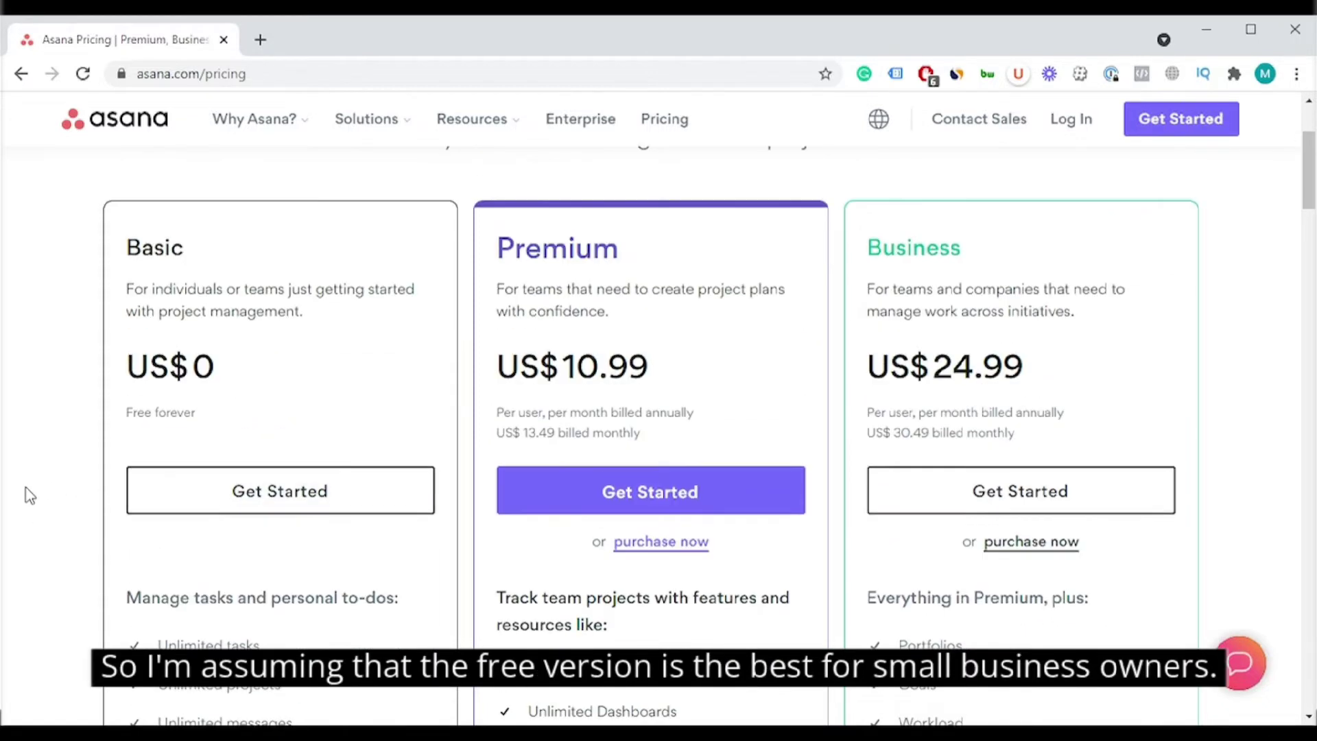
pyautogui.scroll(-3, 114, 503)
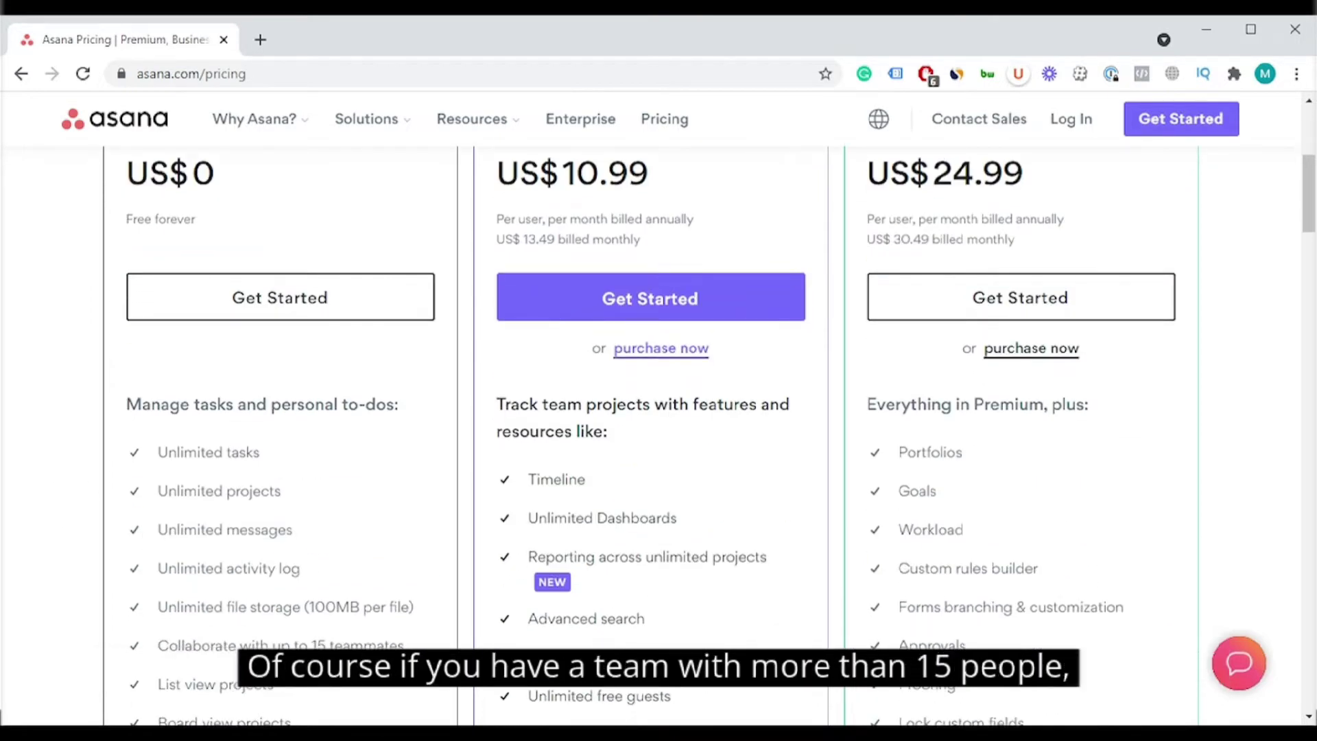
pyautogui.scroll(2, 354, 576)
pyautogui.scroll(-3, 354, 576)
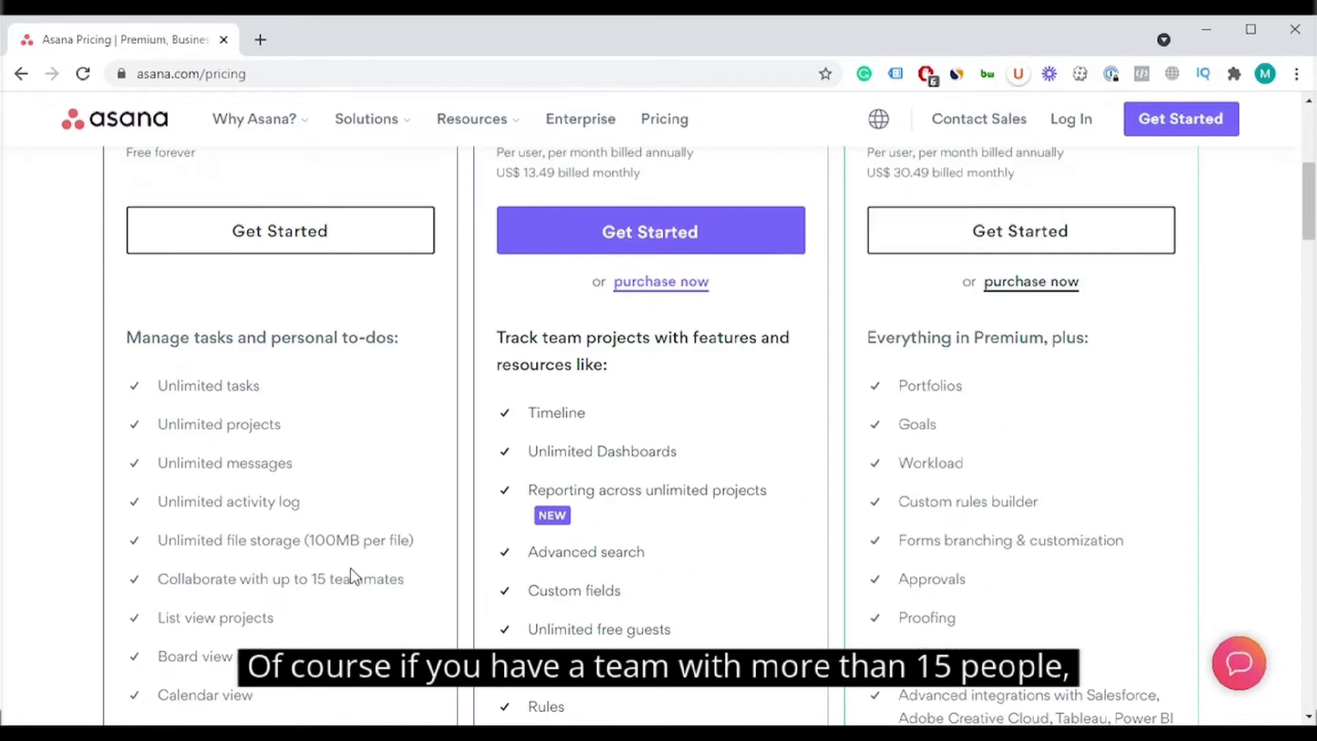
pyautogui.scroll(1, 354, 576)
pyautogui.scroll(1, 353, 576)
pyautogui.scroll(-6, 514, 481)
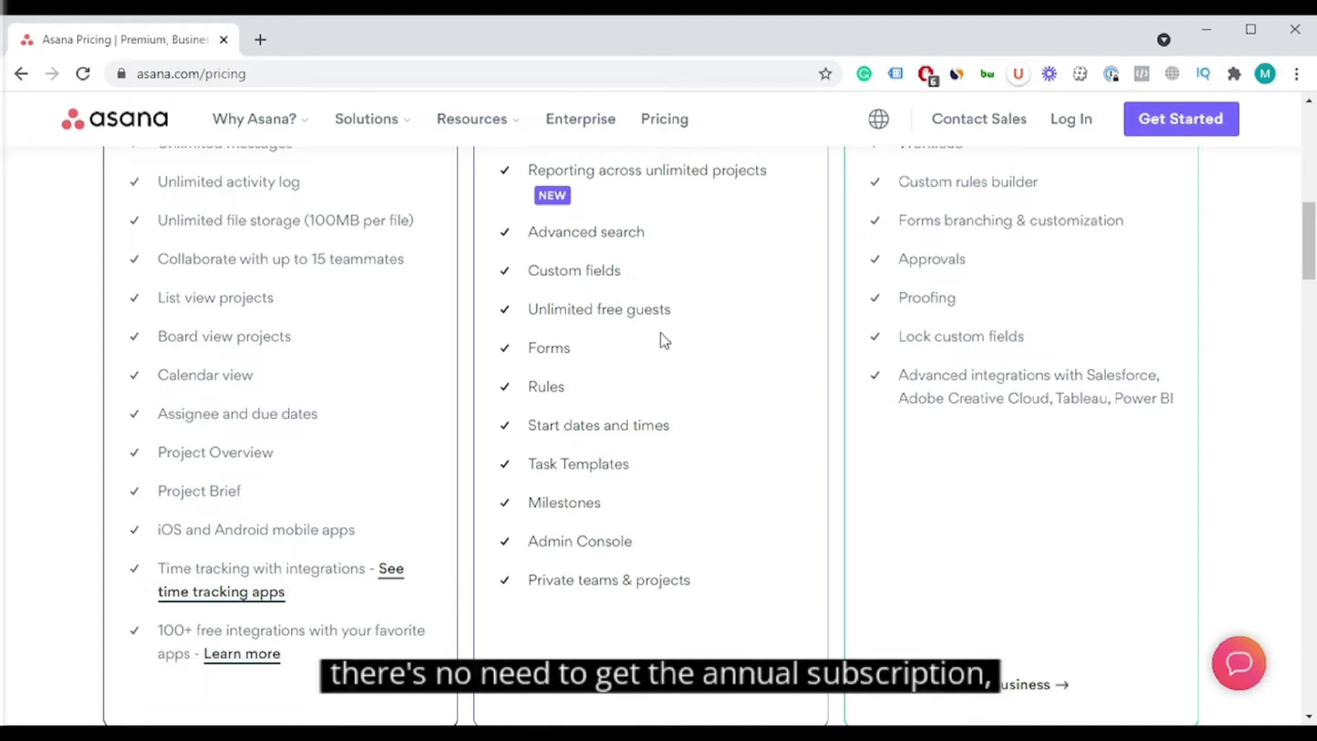
pyautogui.scroll(7, 662, 340)
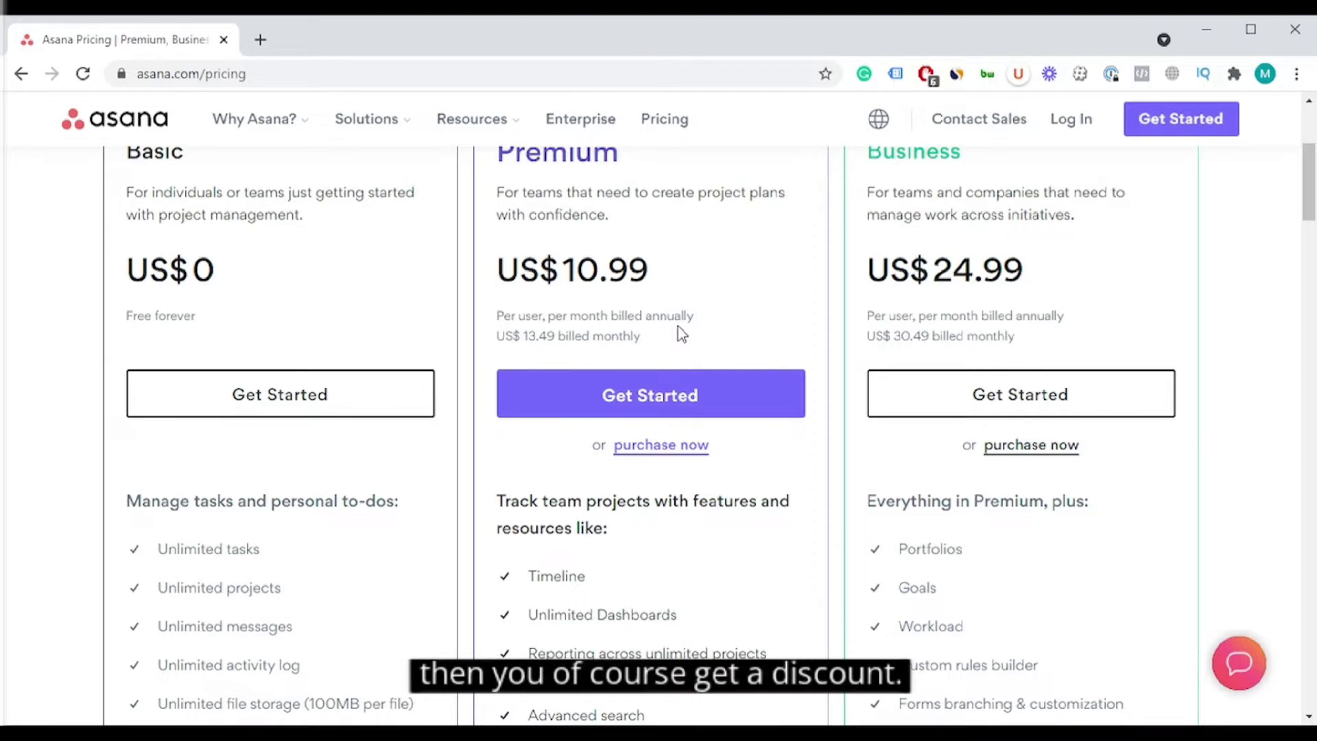
pyautogui.scroll(-4, 681, 334)
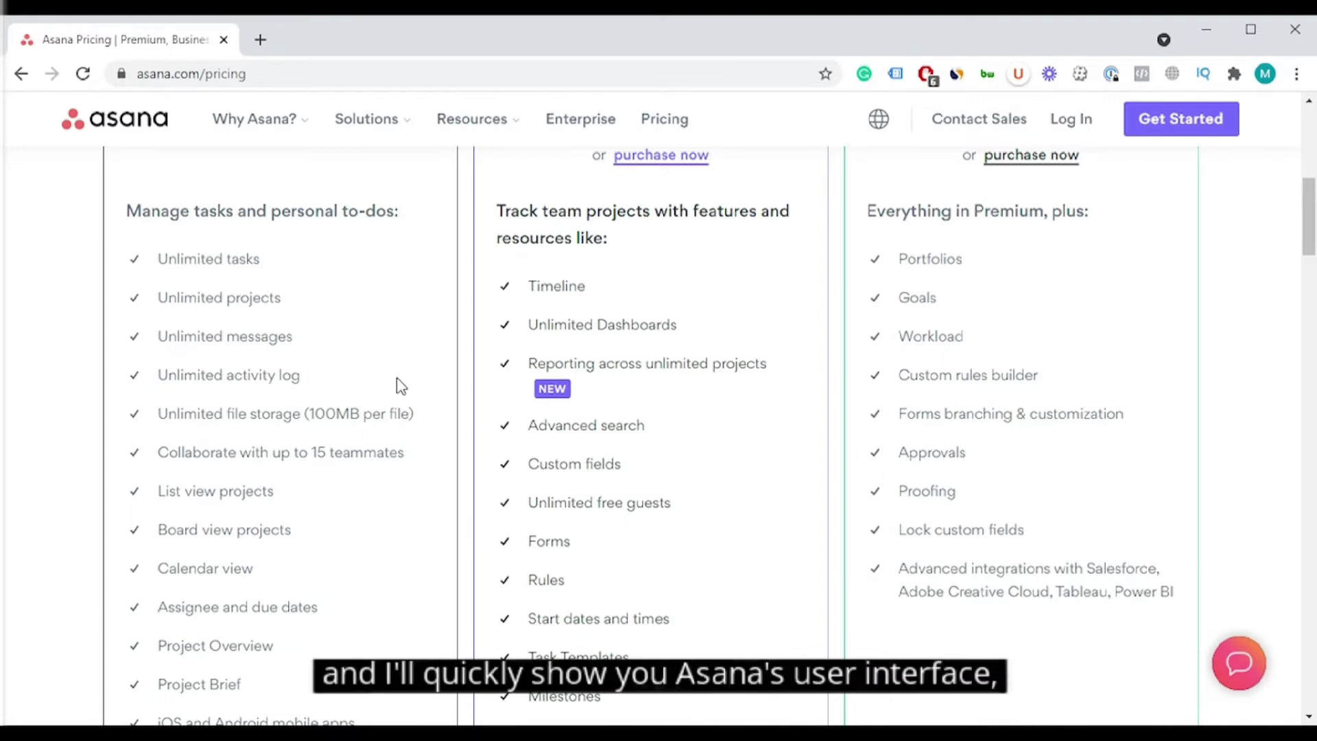
pyautogui.scroll(-3, 401, 386)
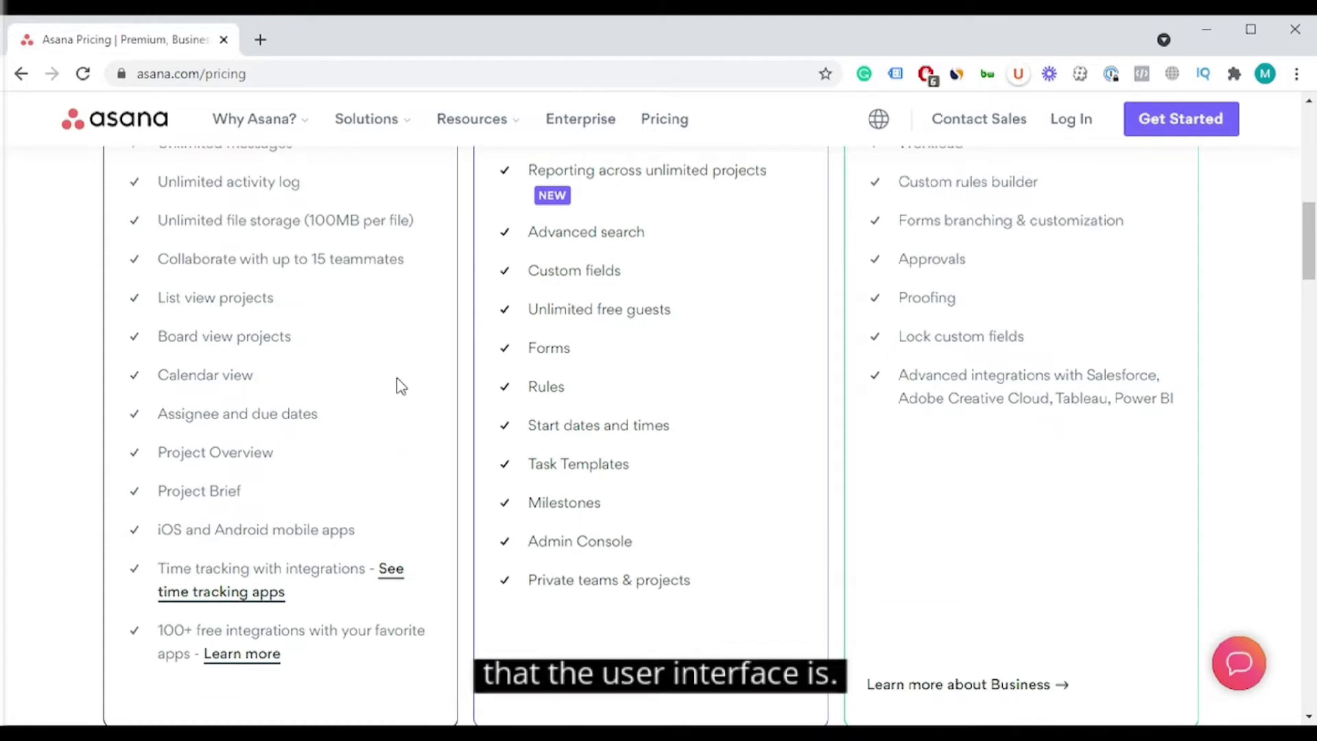
pyautogui.scroll(-5, 398, 383)
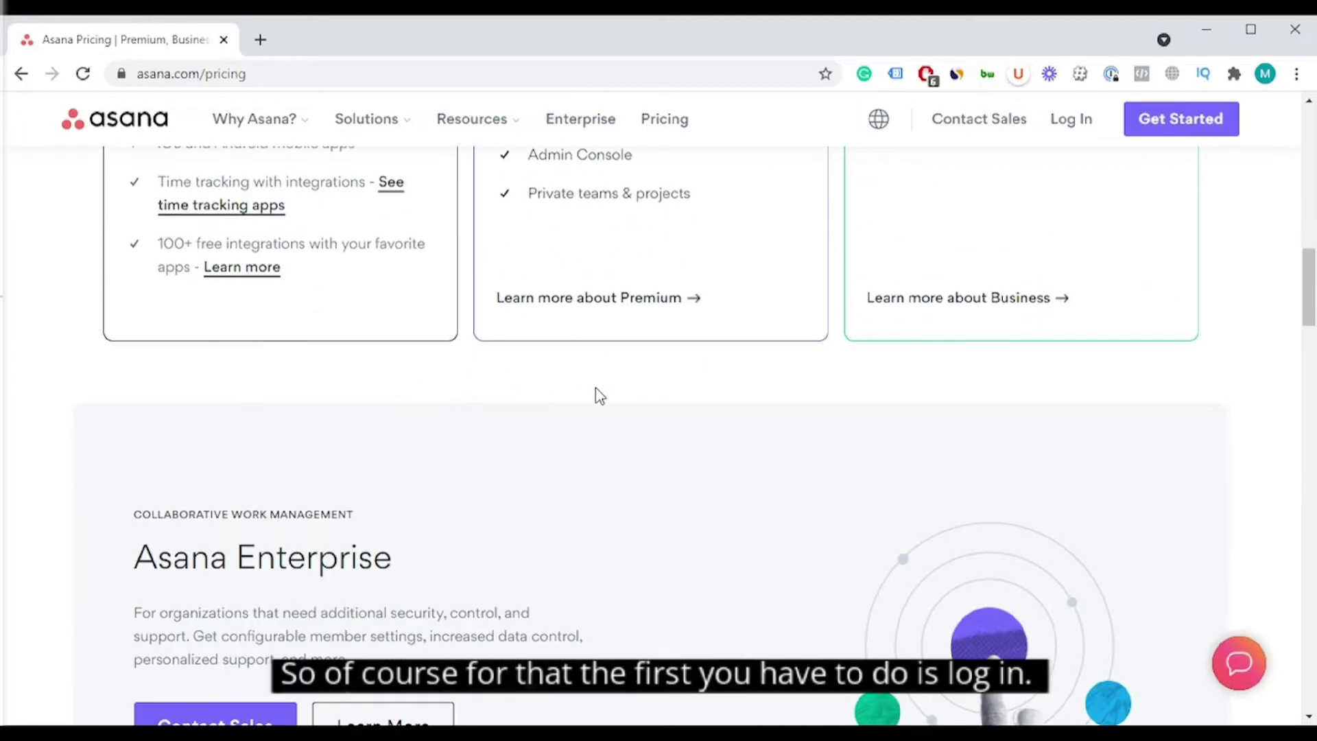
pyautogui.scroll(-4, 600, 397)
# Step: Log in to Asana with Google, choosing the first Google account
pyautogui.click(1062, 136)
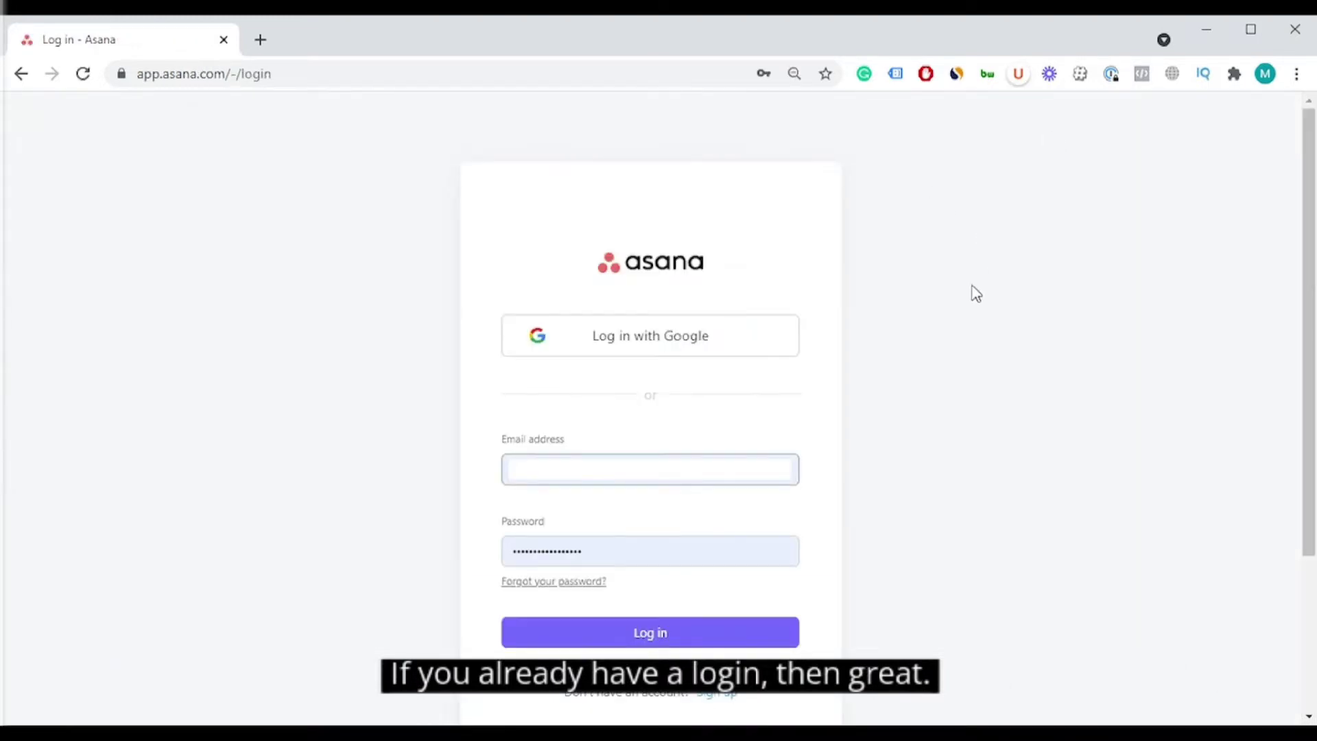
pyautogui.click(695, 356)
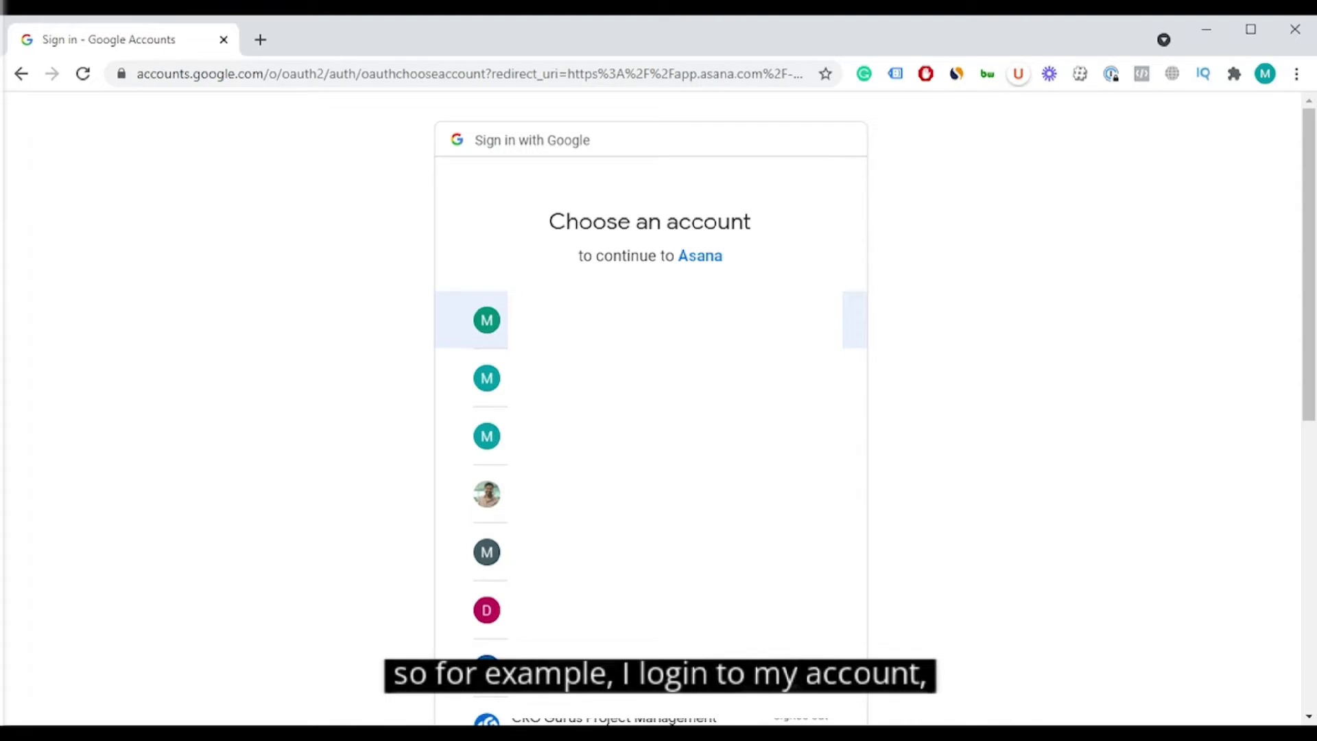
pyautogui.click(747, 282)
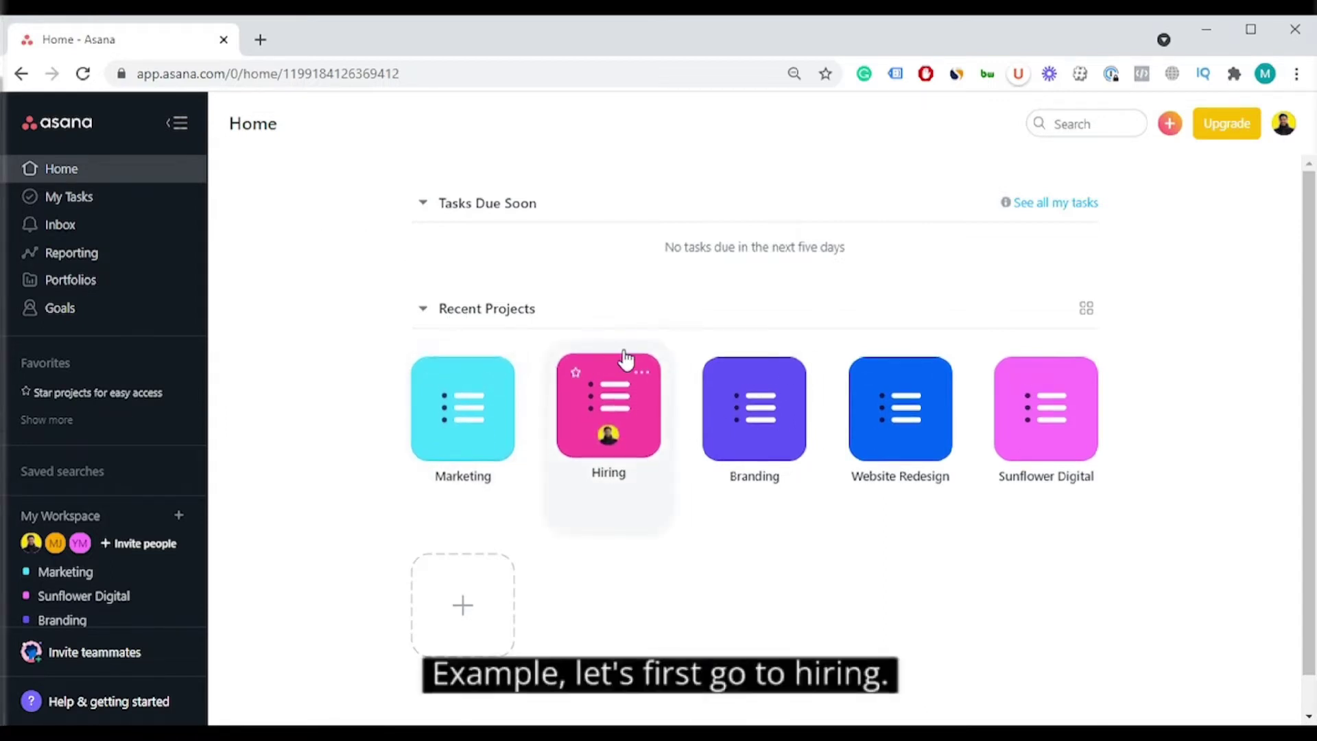
# Step: Open the Hiring project from Recent Projects on Home
pyautogui.click(601, 375)
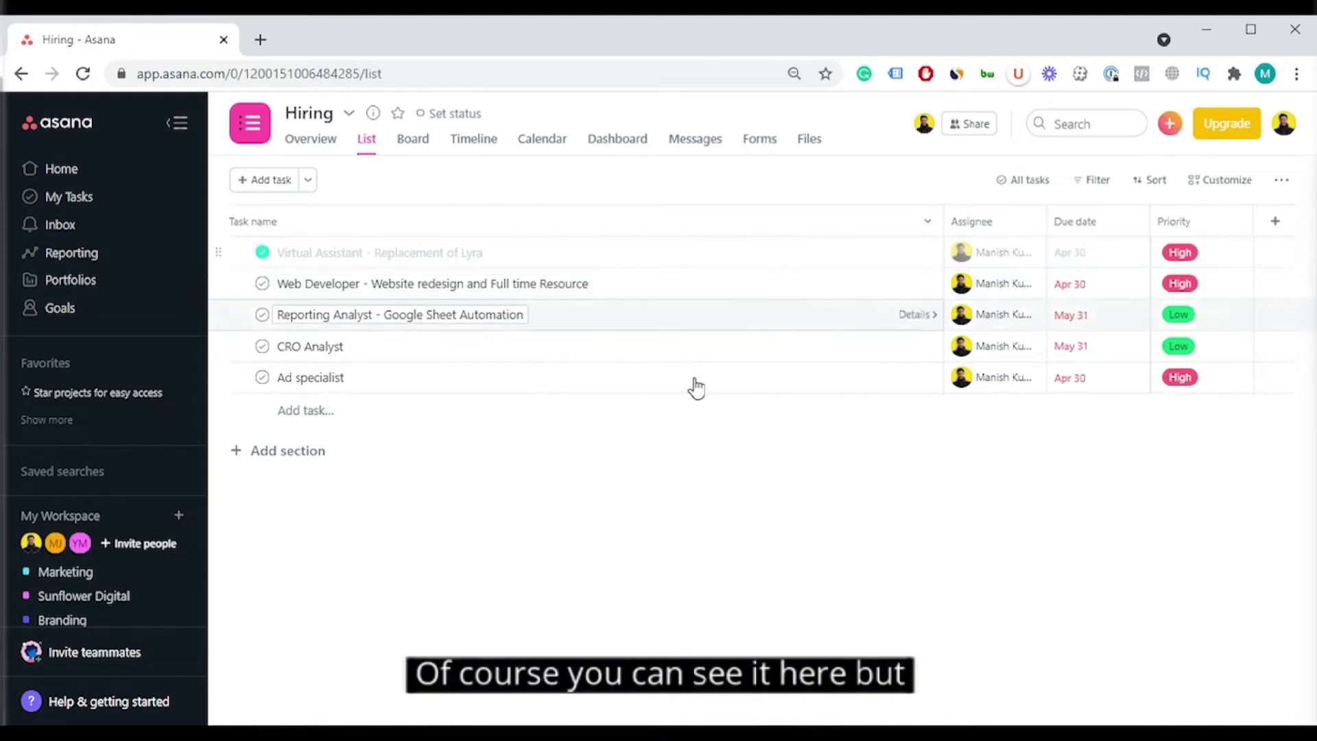
# Step: Create a task named 'Analyst - Marketing' at the top of the Hiring list and open its details
pyautogui.click(271, 187)
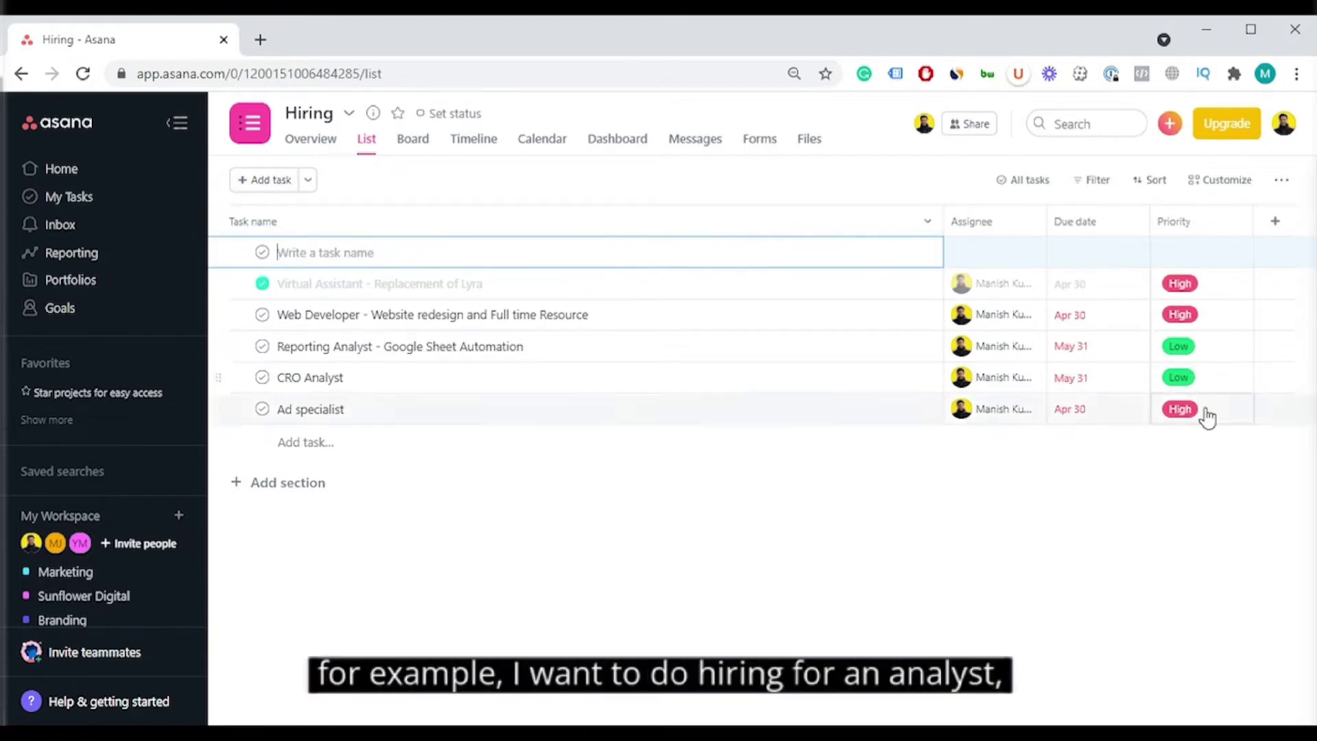
pyautogui.click(922, 254)
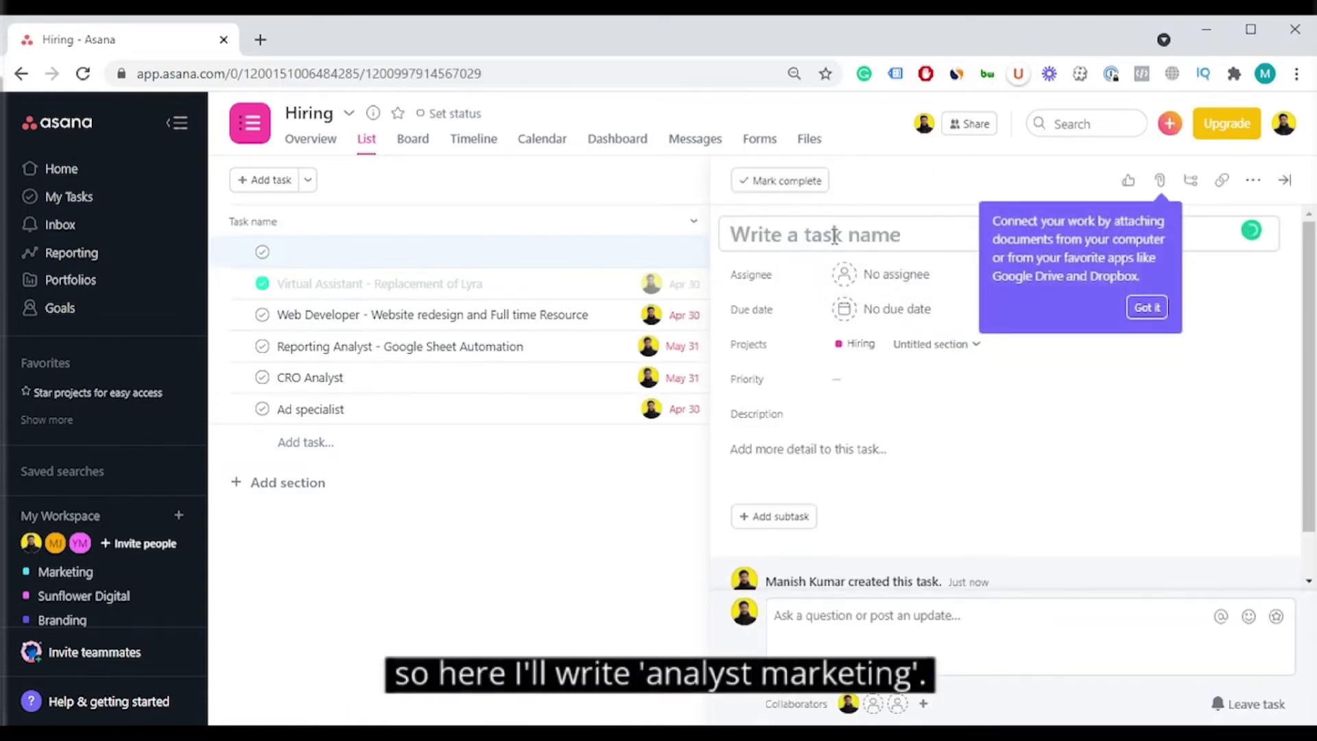
pyautogui.write('Analyst')
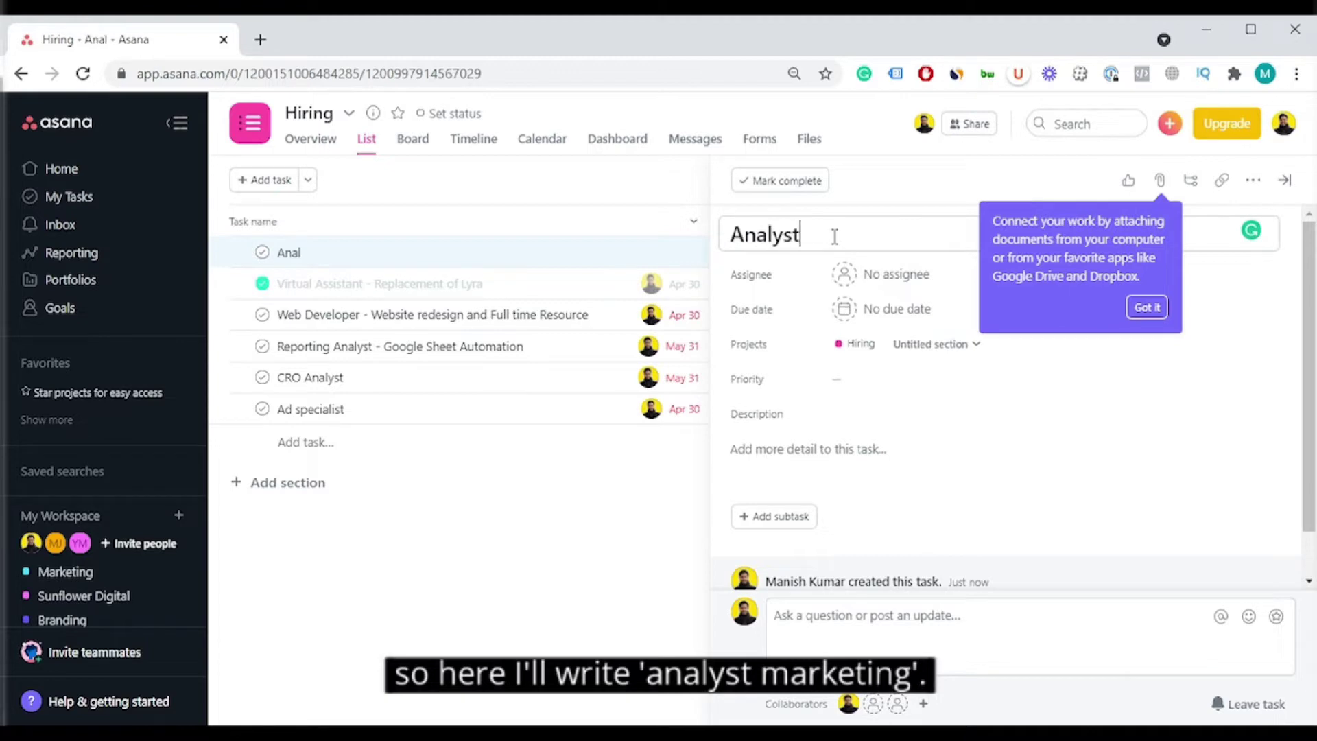
pyautogui.write(' - Marketing')
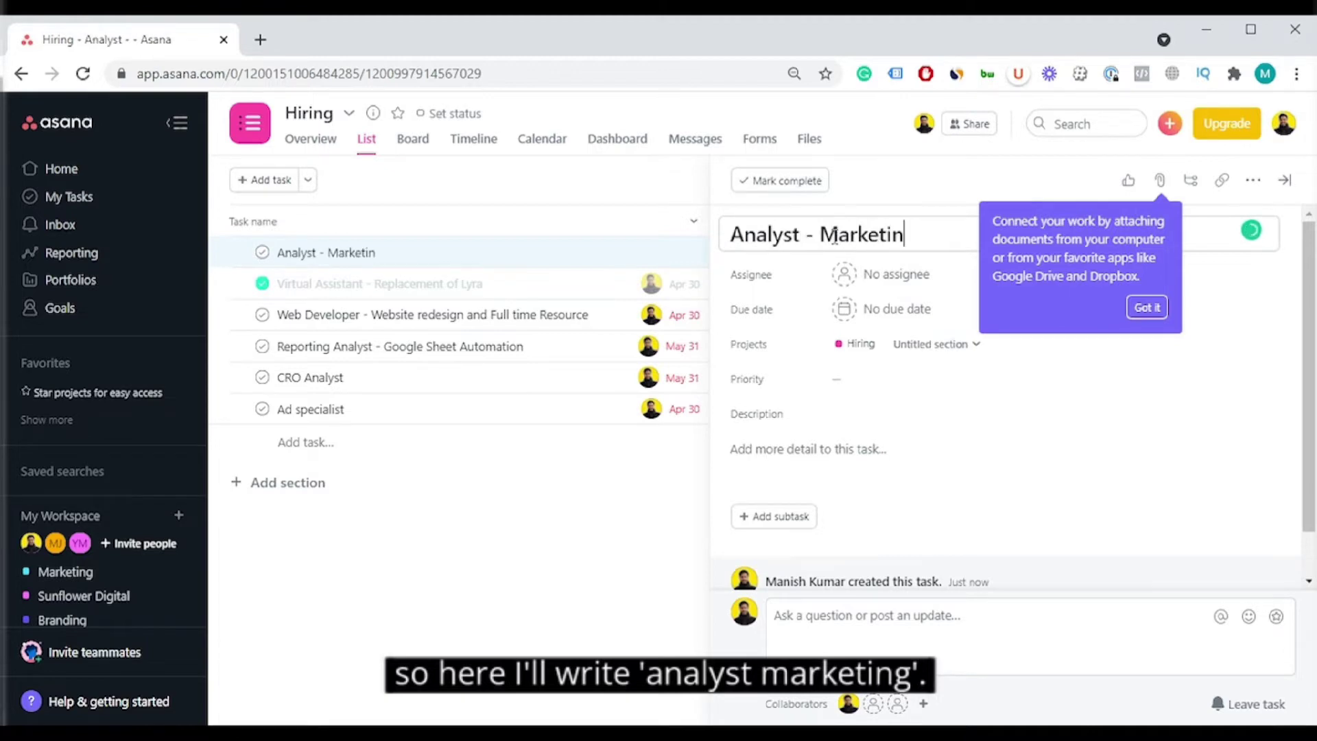
pyautogui.click(1147, 307)
pyautogui.click(887, 275)
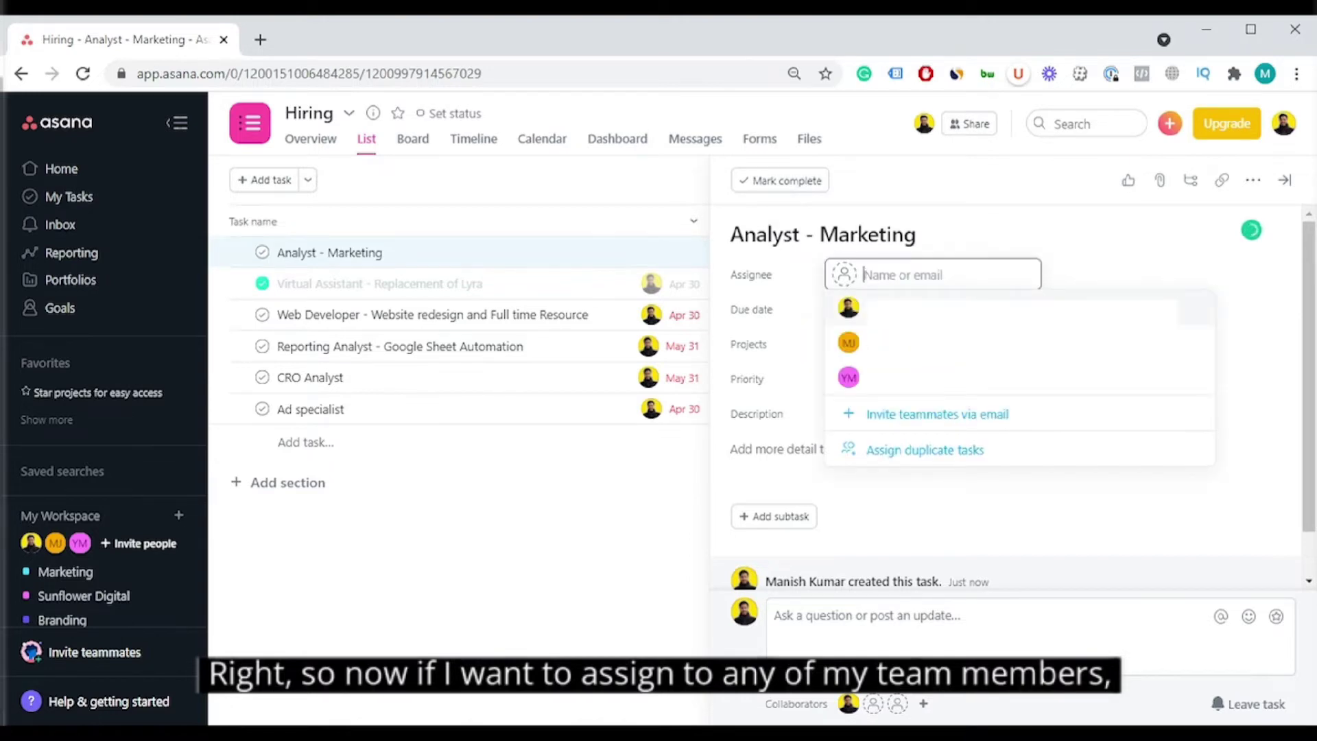
# Step: Assign 'Analyst - Marketing' to yourself with an October 29, 2021 due date
pyautogui.click(902, 308)
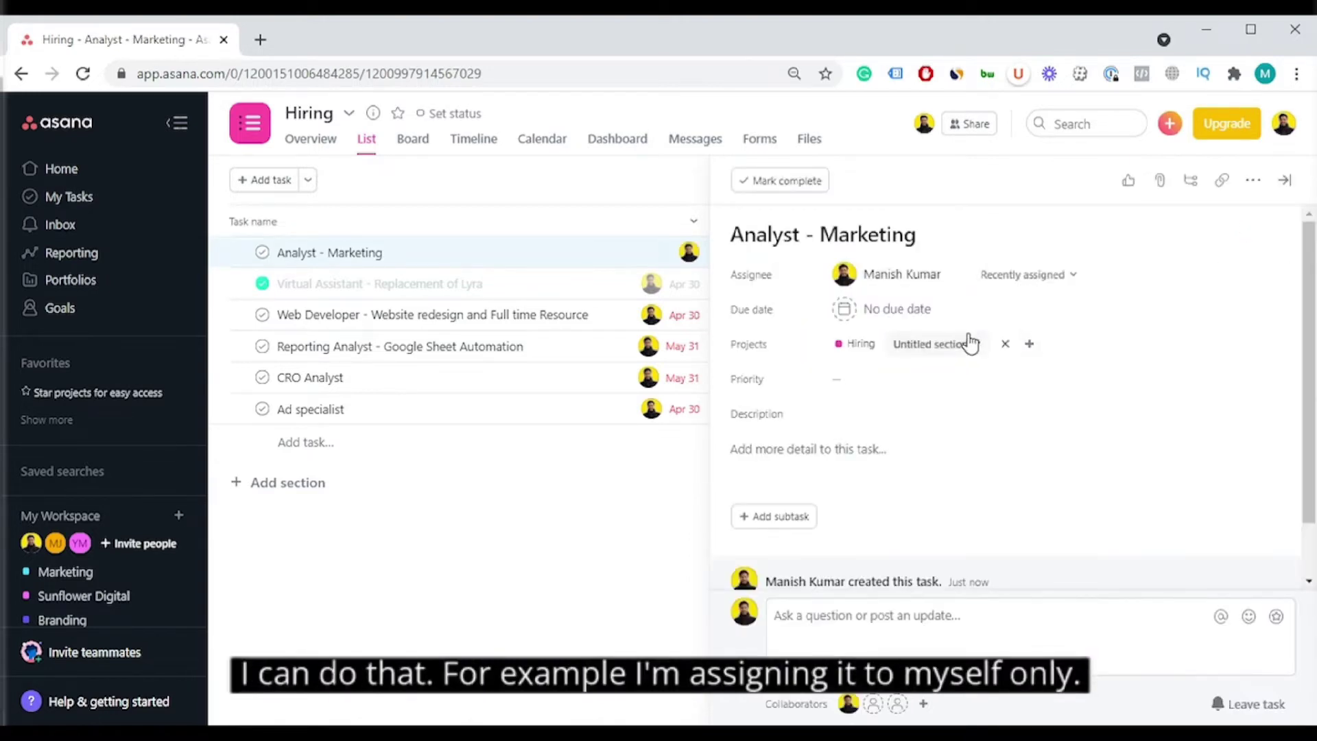
pyautogui.click(920, 313)
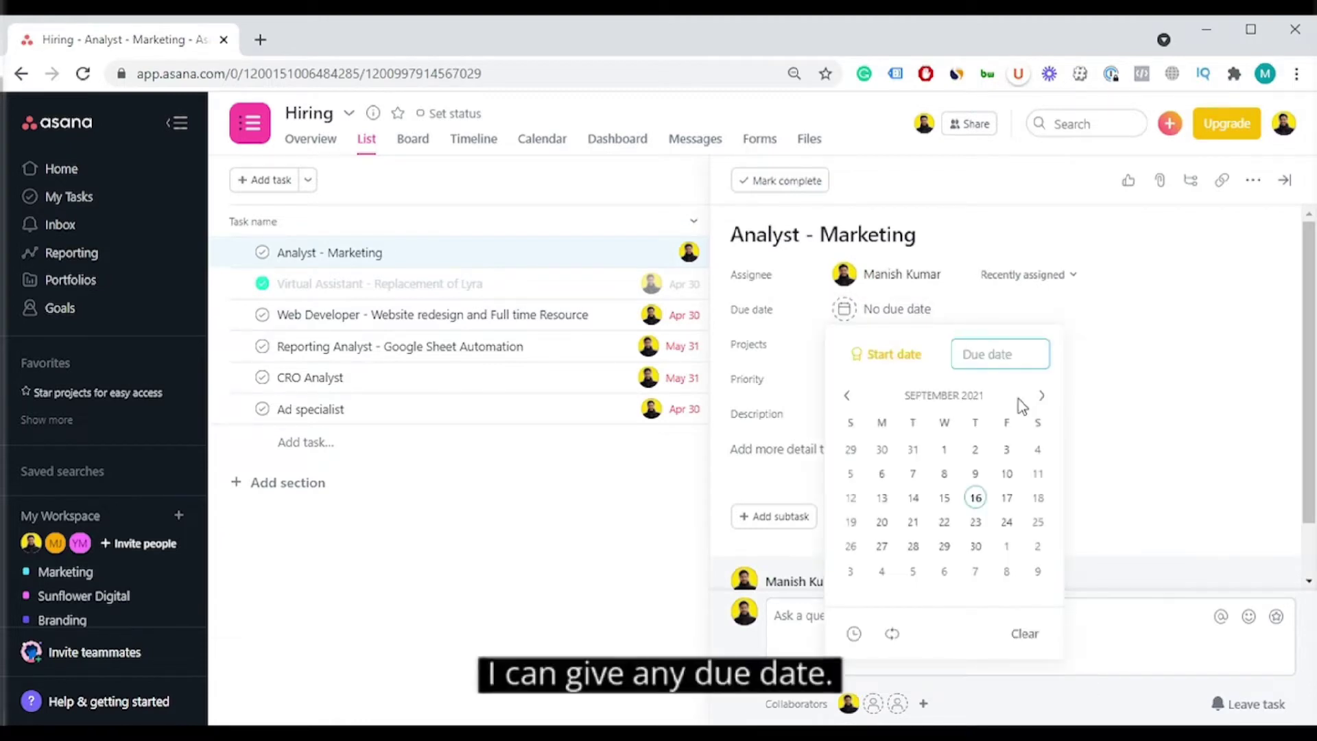
pyautogui.click(1041, 397)
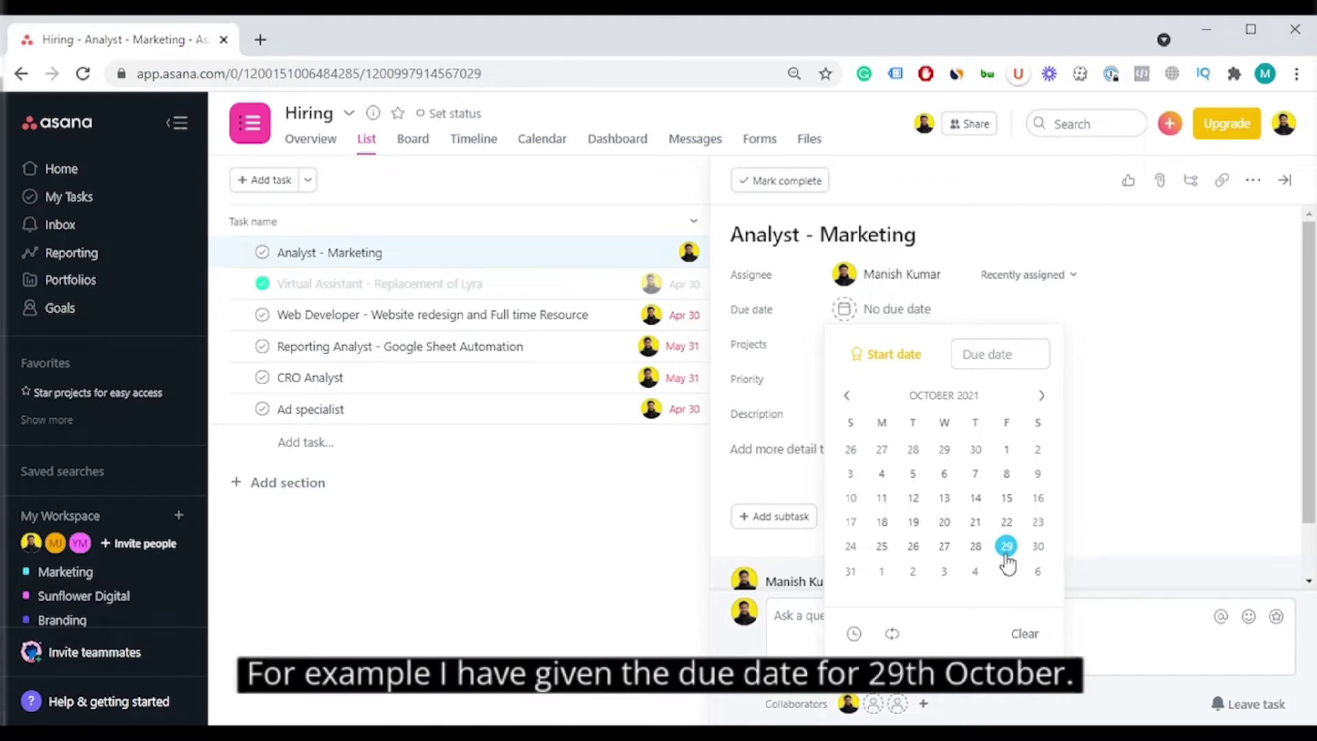
pyautogui.click(1006, 547)
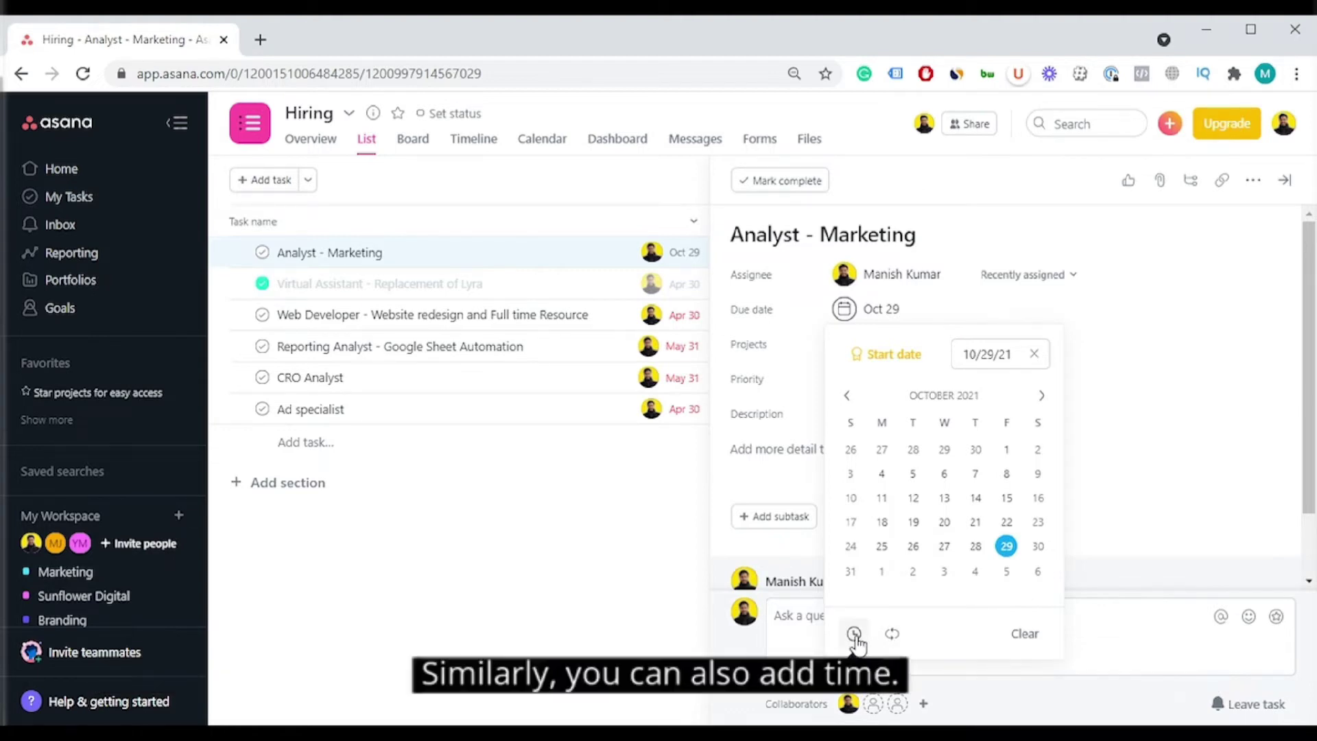
pyautogui.click(1006, 521)
pyautogui.click(1107, 608)
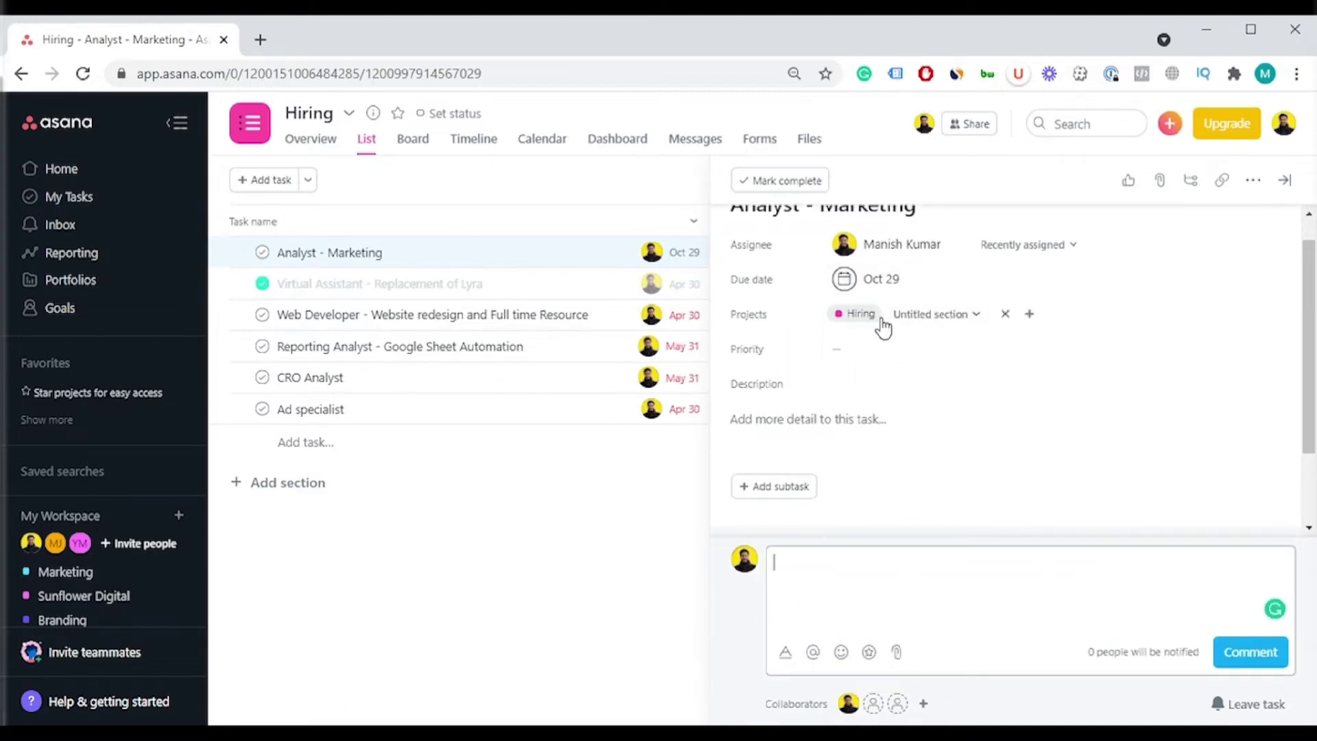
pyautogui.click(855, 319)
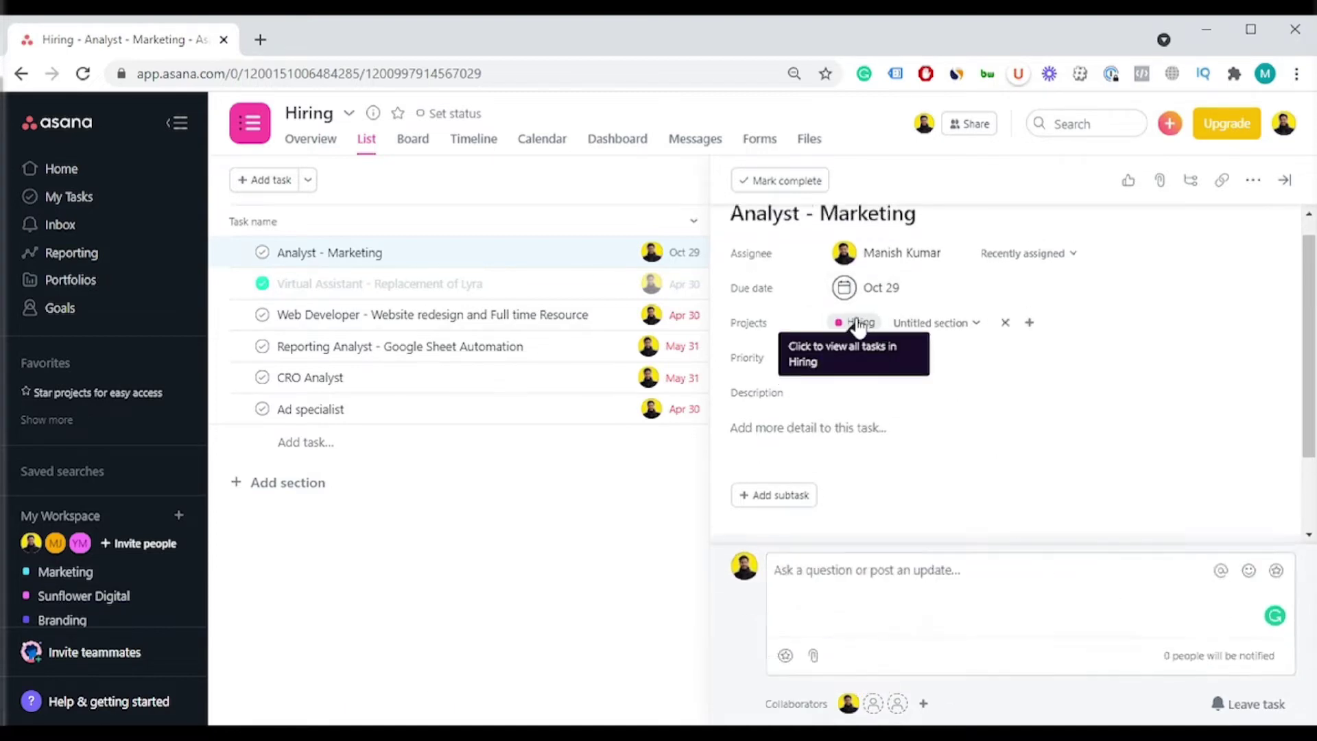
pyautogui.click(937, 345)
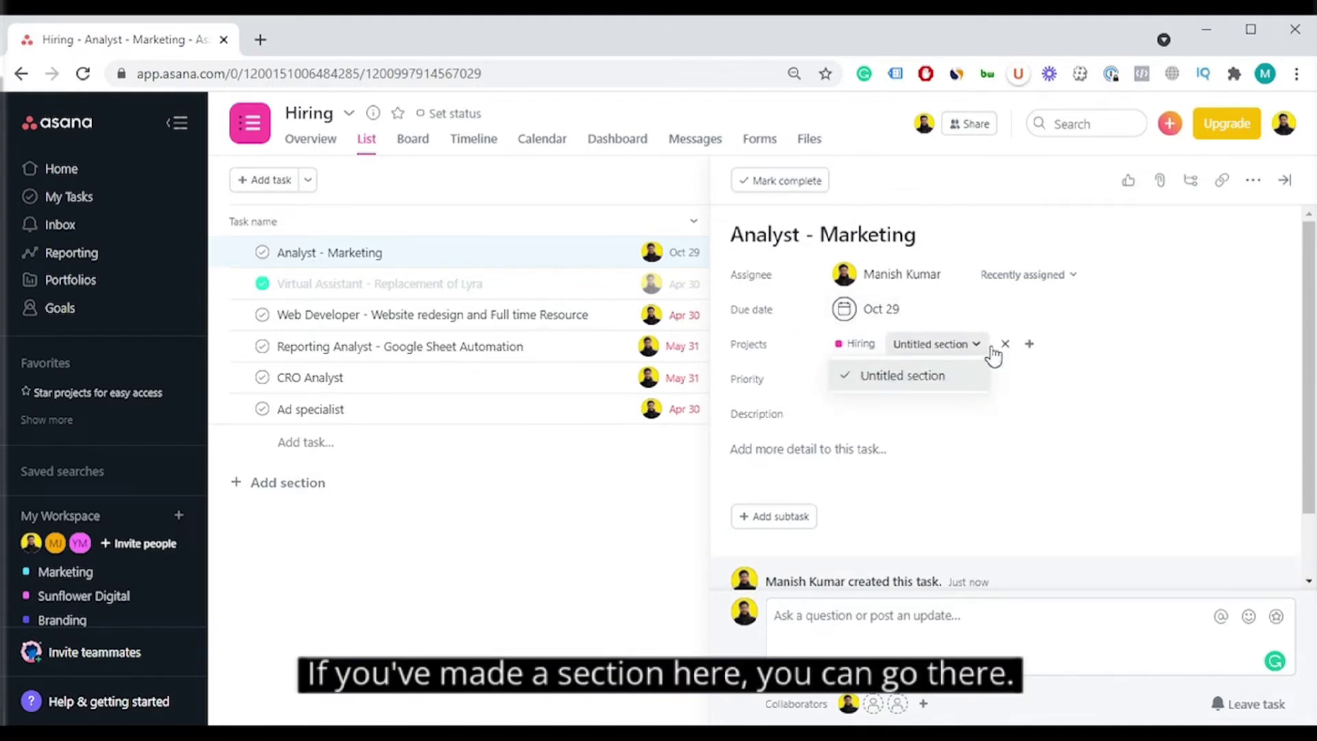
pyautogui.click(1113, 393)
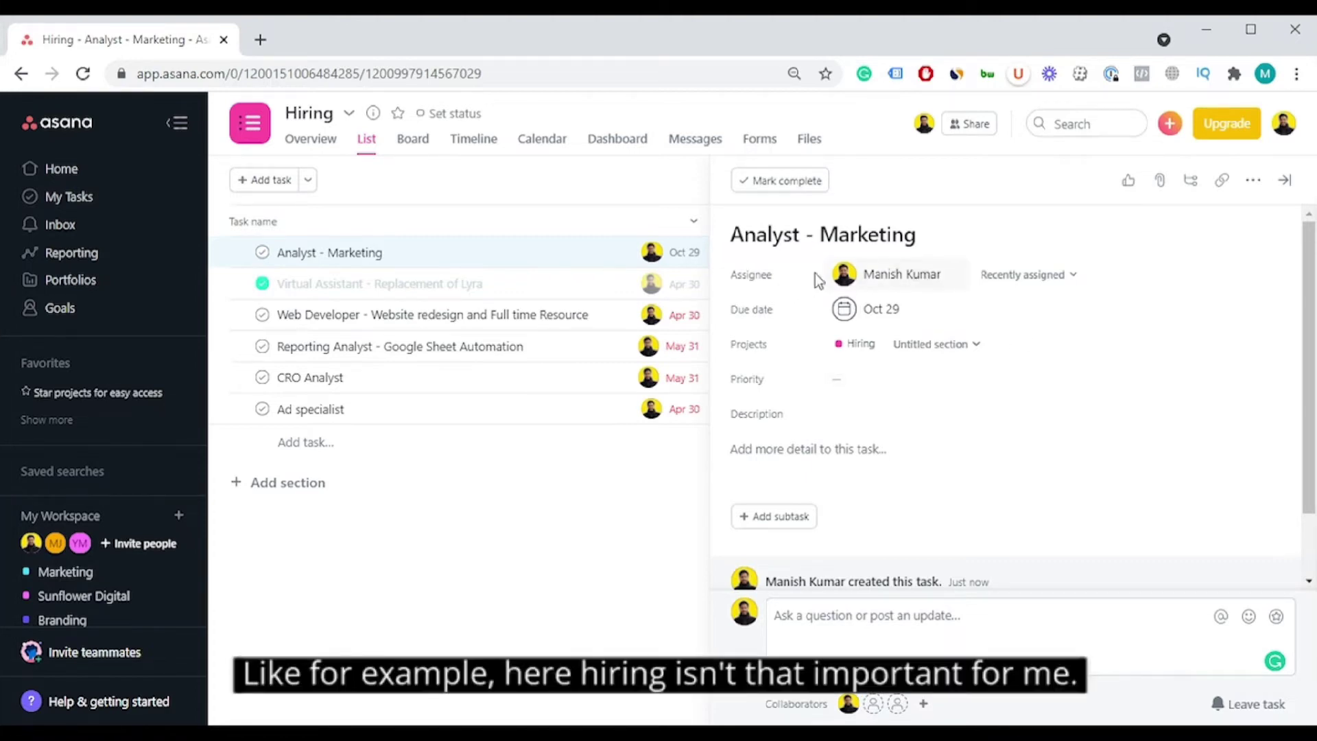
# Step: Set the task's priority to Medium and start the description with 'Hire this from internshala'
pyautogui.click(890, 386)
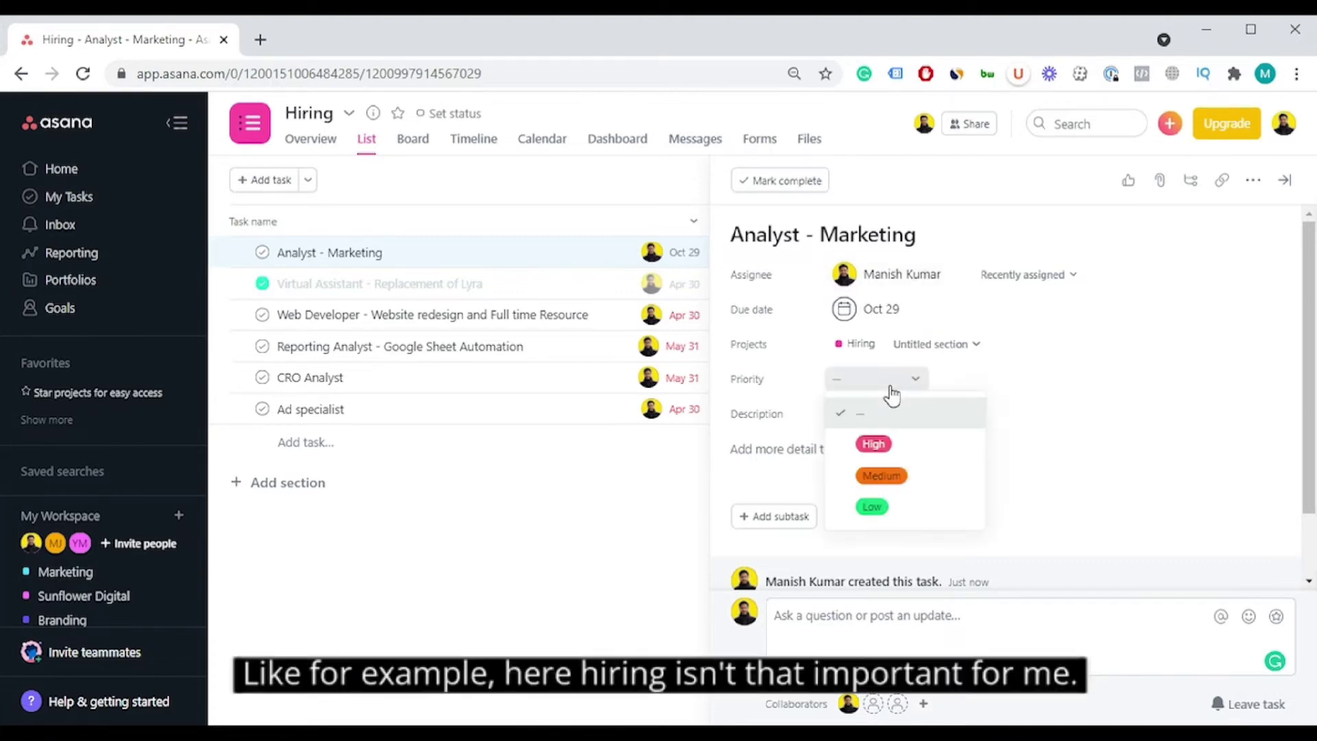
pyautogui.click(904, 491)
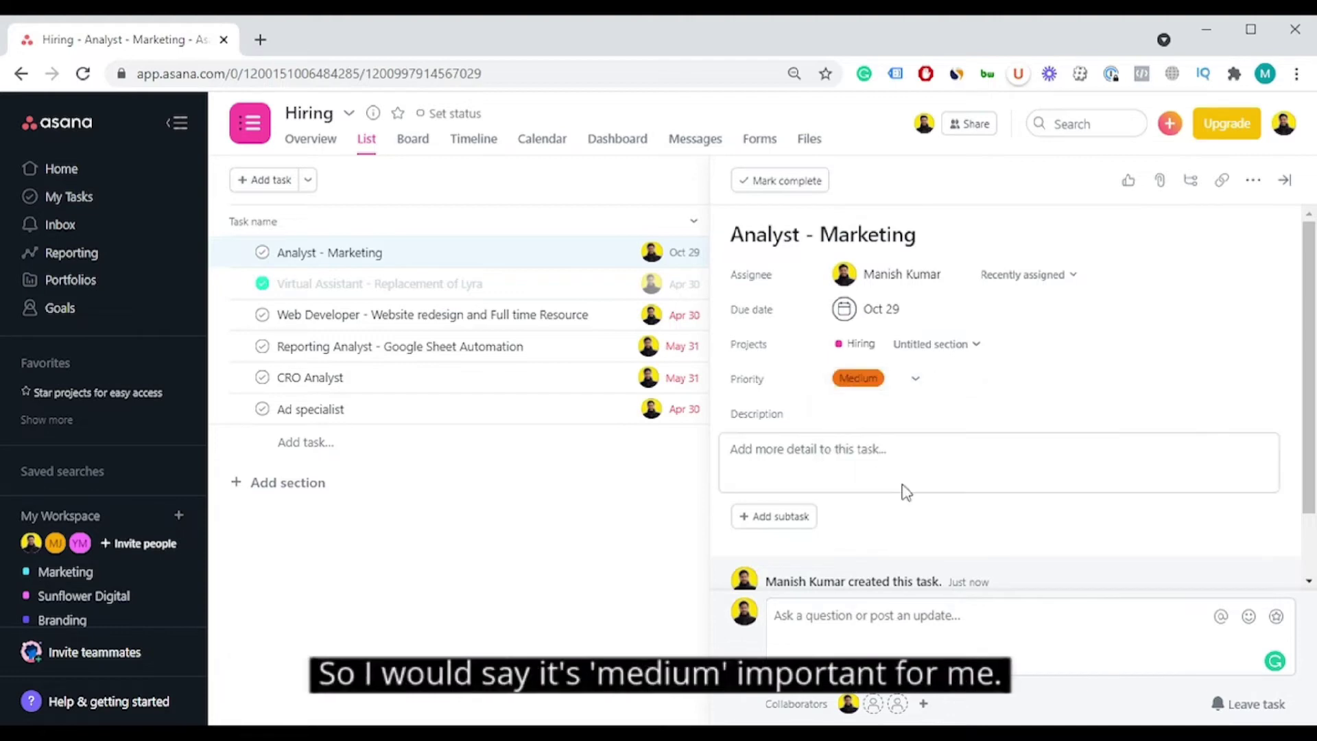
pyautogui.click(851, 446)
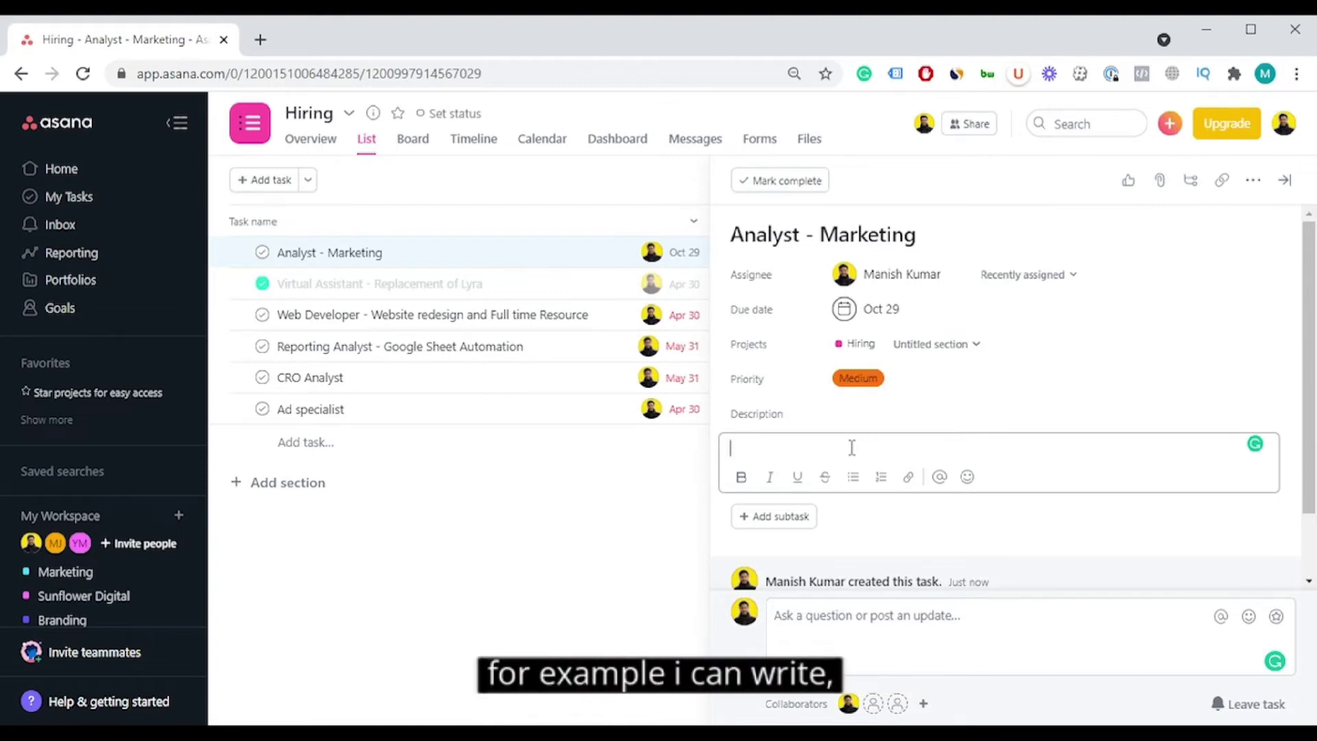
pyautogui.write('I need to ')
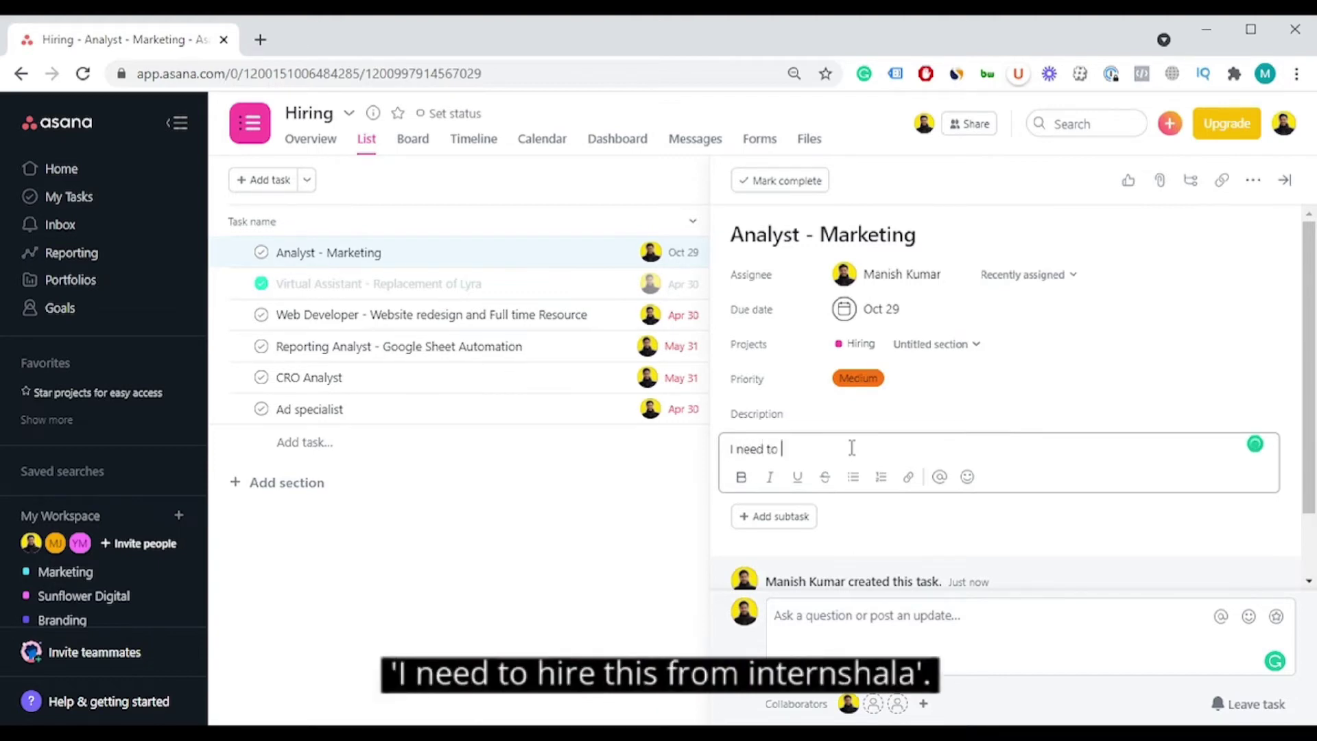
pyautogui.write('h')
pyautogui.hotkey('ctrl', 'a')
pyautogui.press('BackSpace')
pyautogui.write('Hire this from internshala')
# Step: Add a second description line 'Recruitment on Linkedin', correcting the misspelling
pyautogui.press('Return')
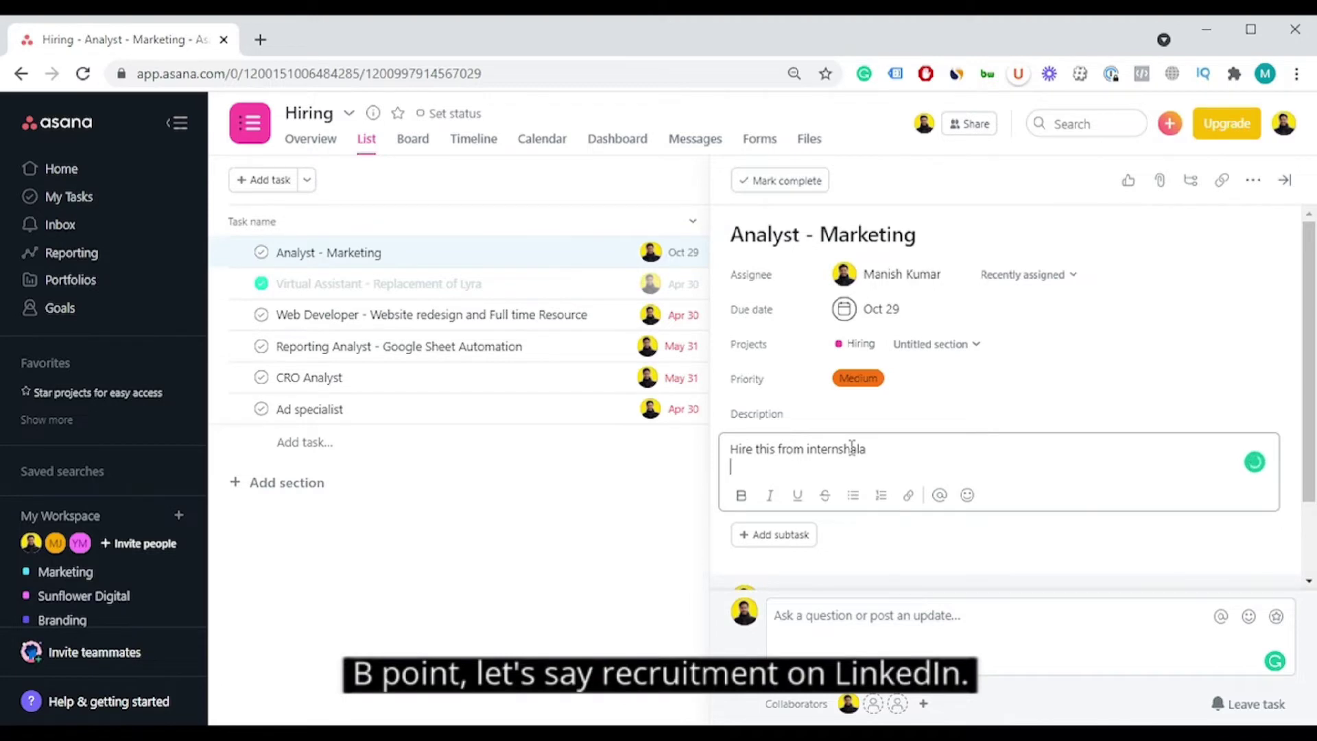
pyautogui.write('R')
pyautogui.press('BackSpace')
pyautogui.write('Recruti')
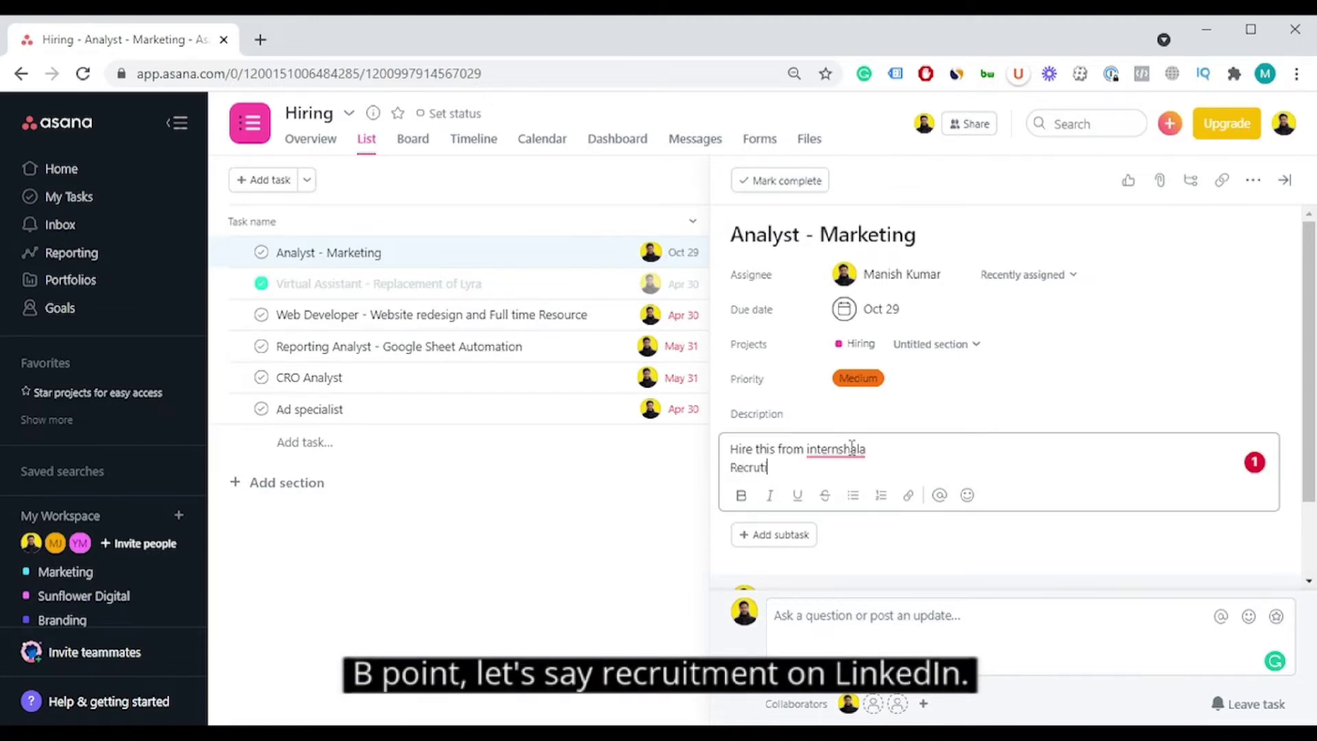
pyautogui.write('ment on Li')
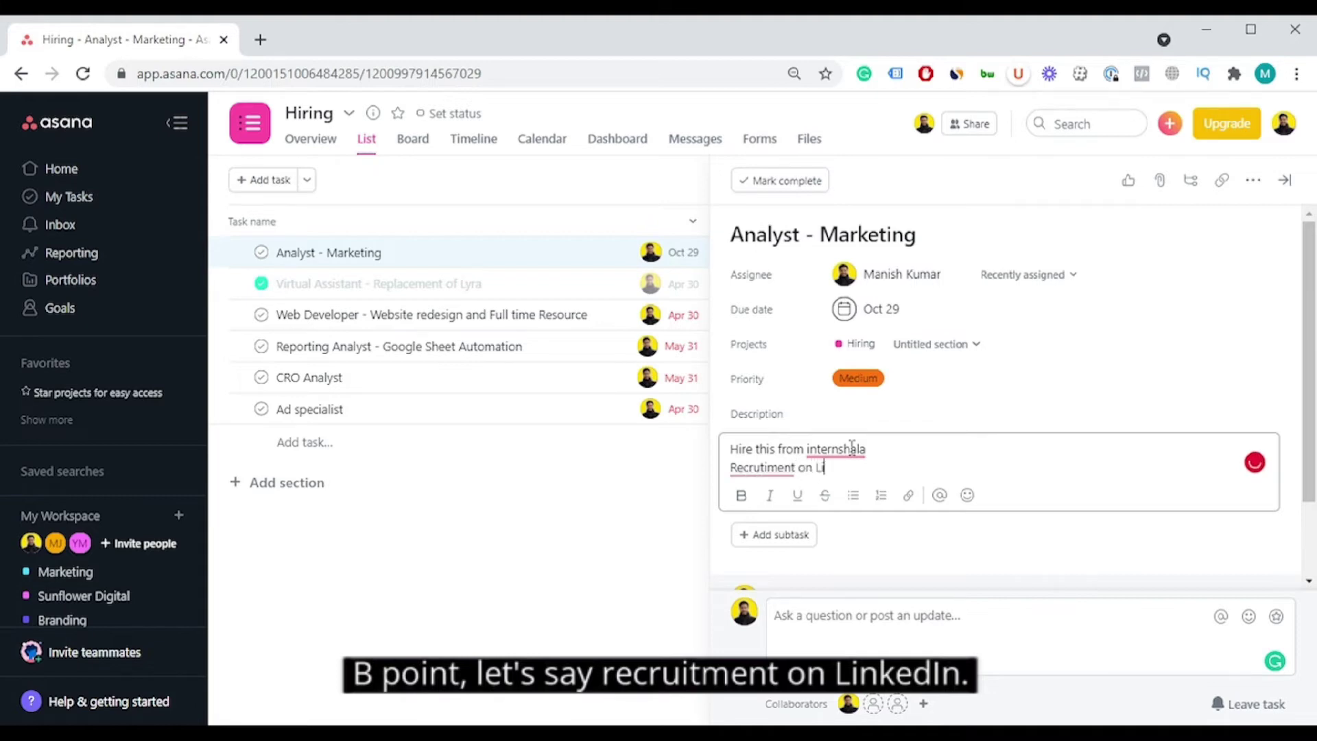
pyautogui.write('nkedin')
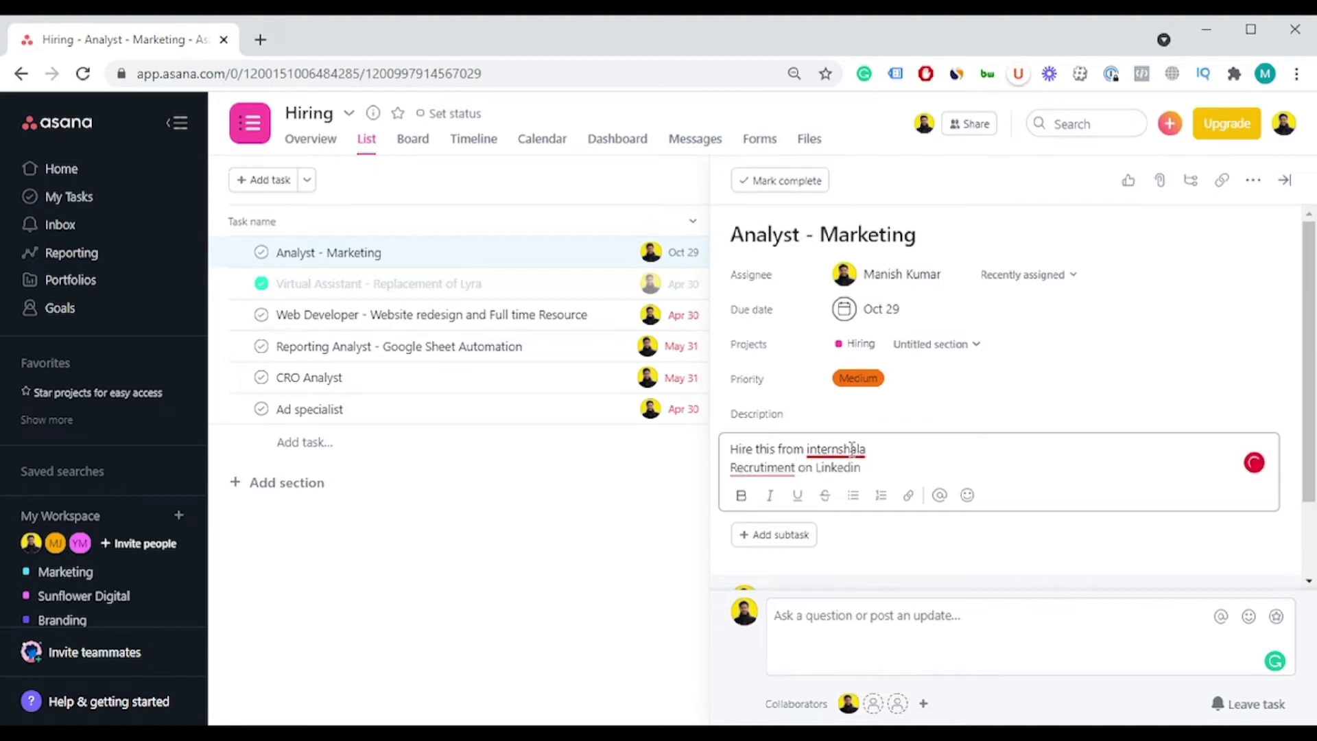
pyautogui.moveTo(731, 477)
pyautogui.click(771, 500)
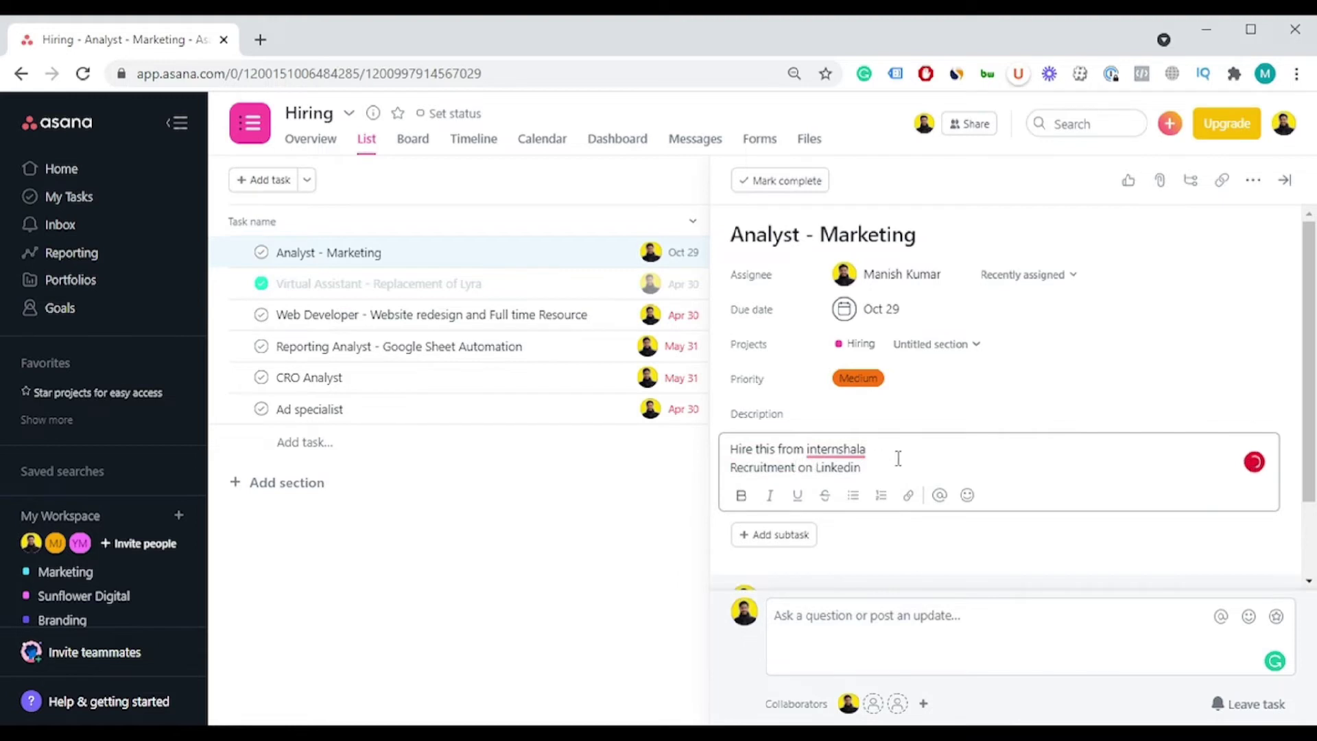
pyautogui.click(922, 543)
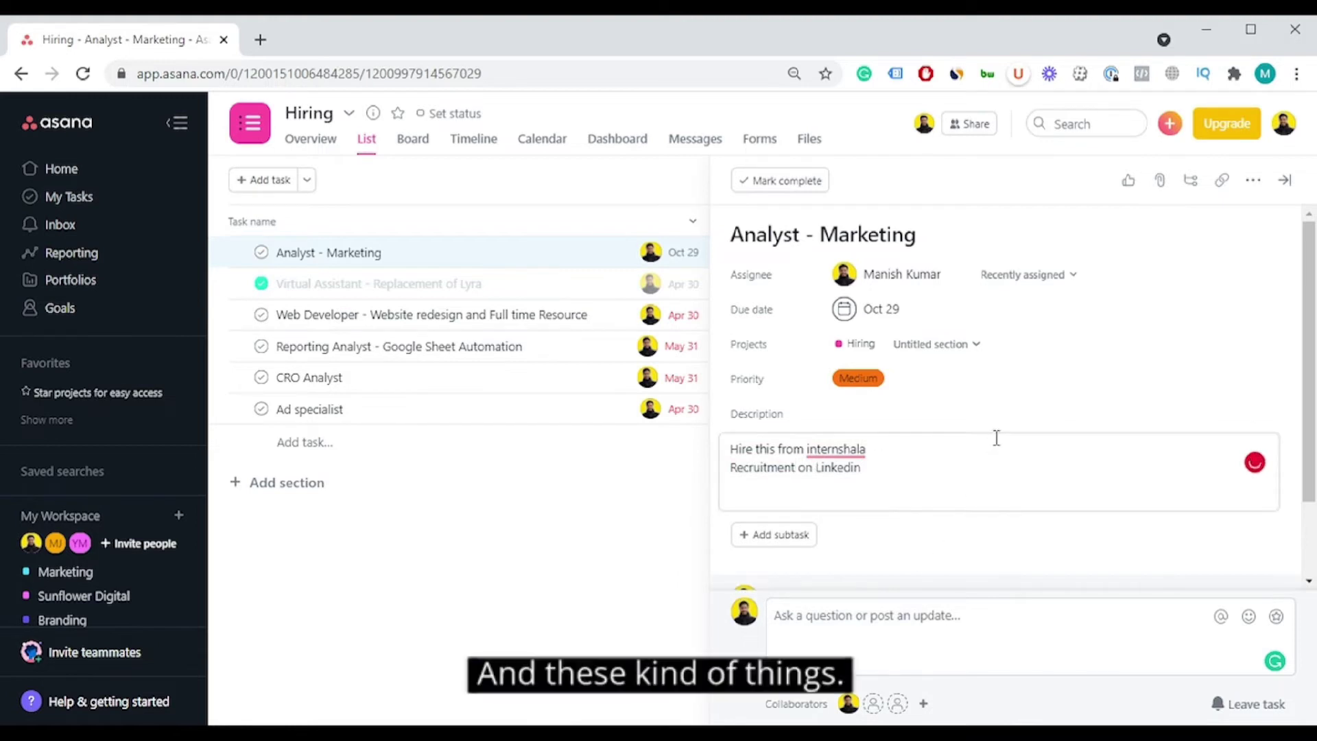
pyautogui.scroll(-2, 994, 439)
pyautogui.scroll(2, 1002, 425)
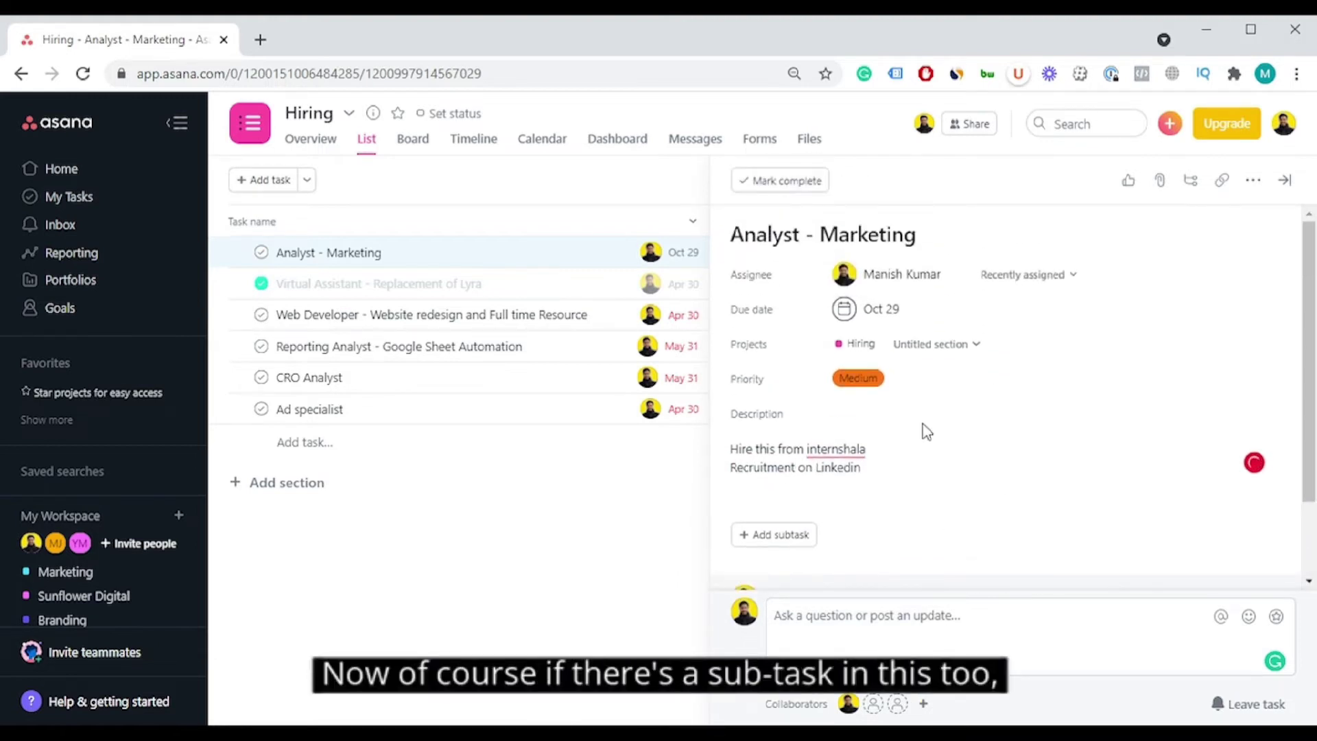
# Step: Add subtask 'Plan Ready' due September 30, assigned to yourself
pyautogui.click(767, 534)
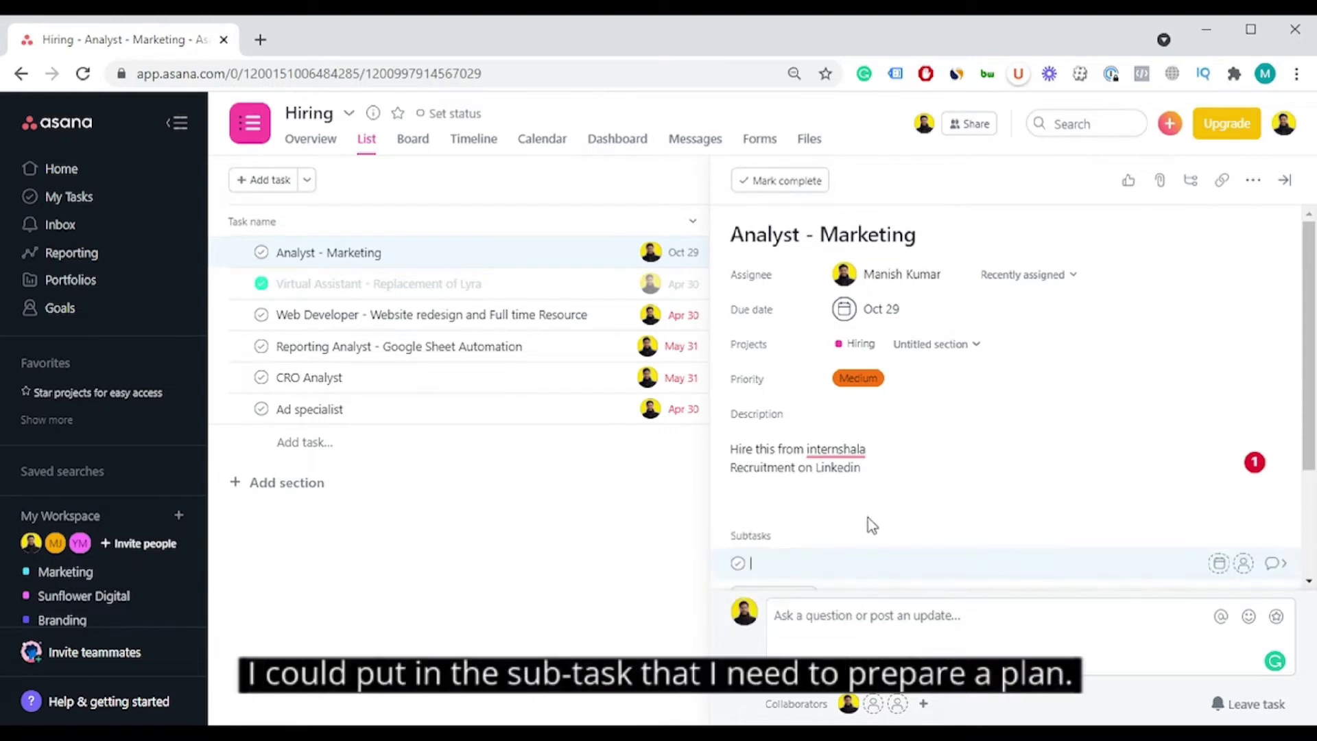
pyautogui.scroll(-1, 895, 532)
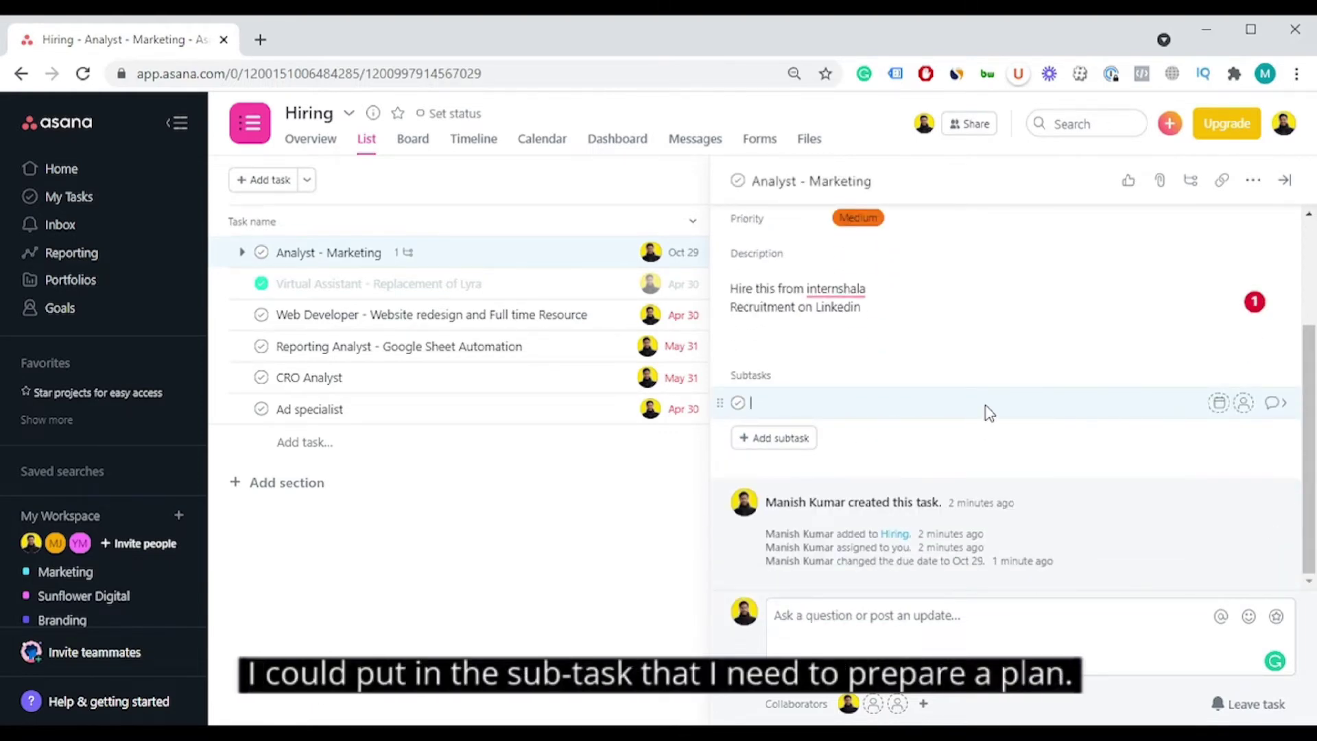
pyautogui.write('Plan Ready')
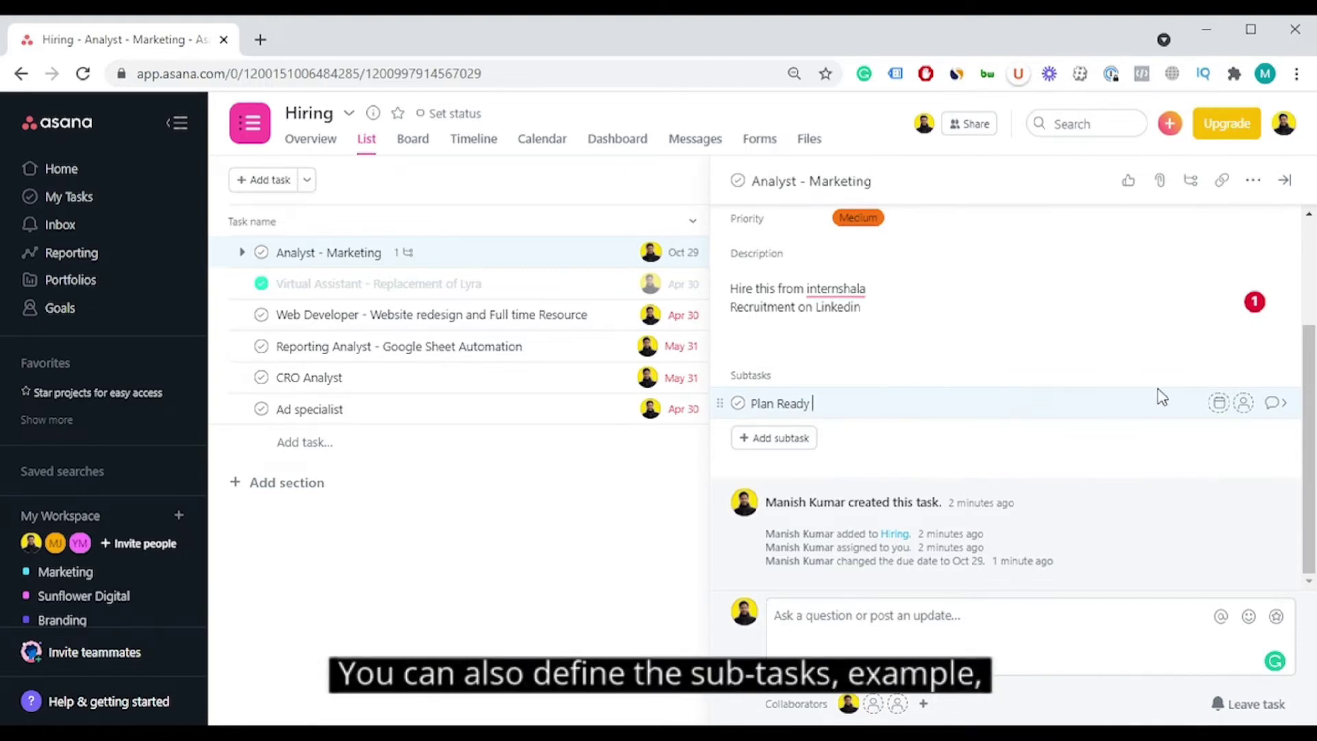
pyautogui.click(1221, 404)
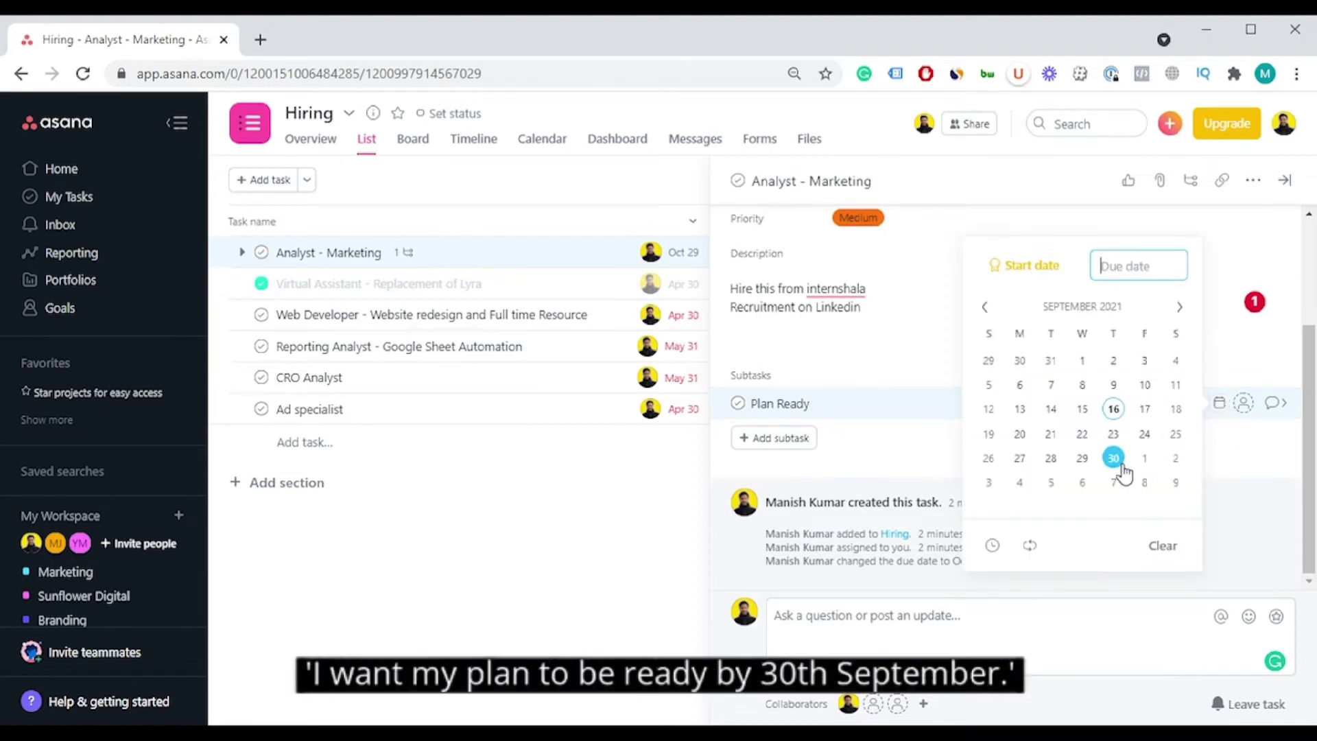
pyautogui.click(1113, 458)
pyautogui.click(1247, 403)
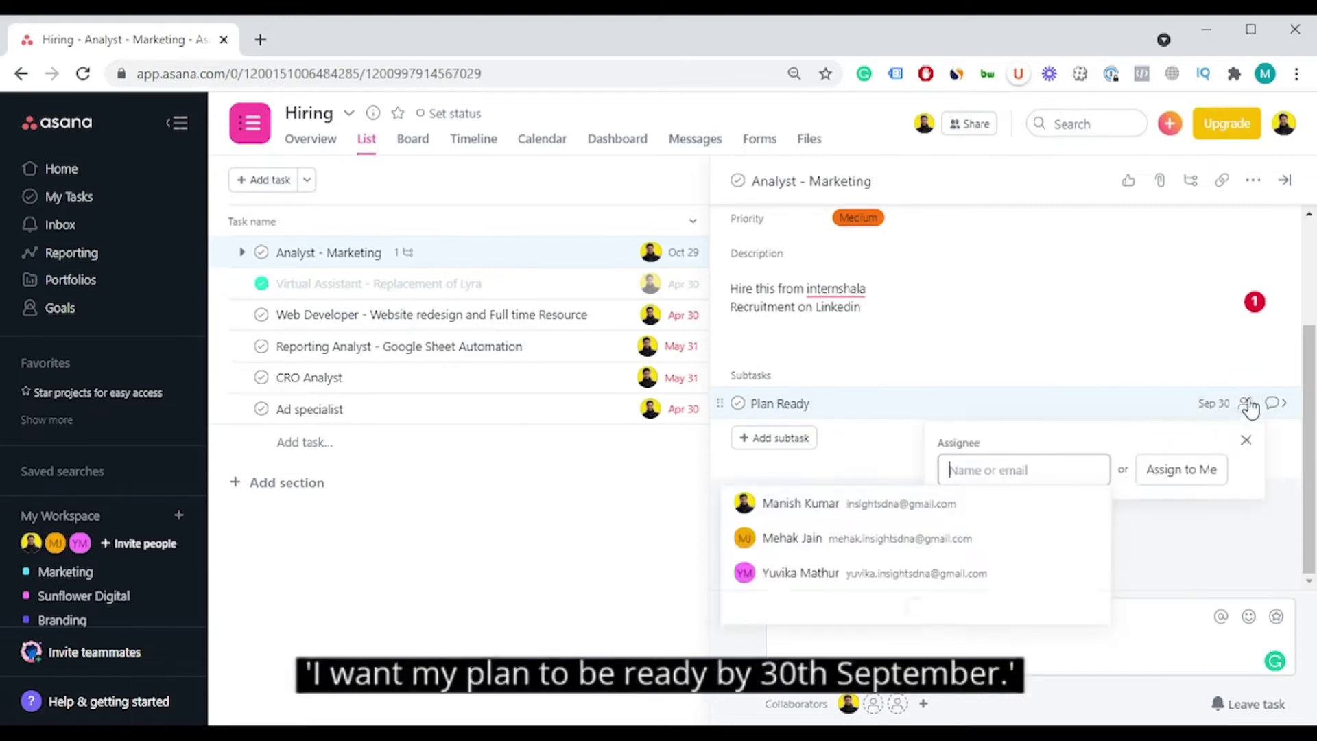
pyautogui.click(912, 502)
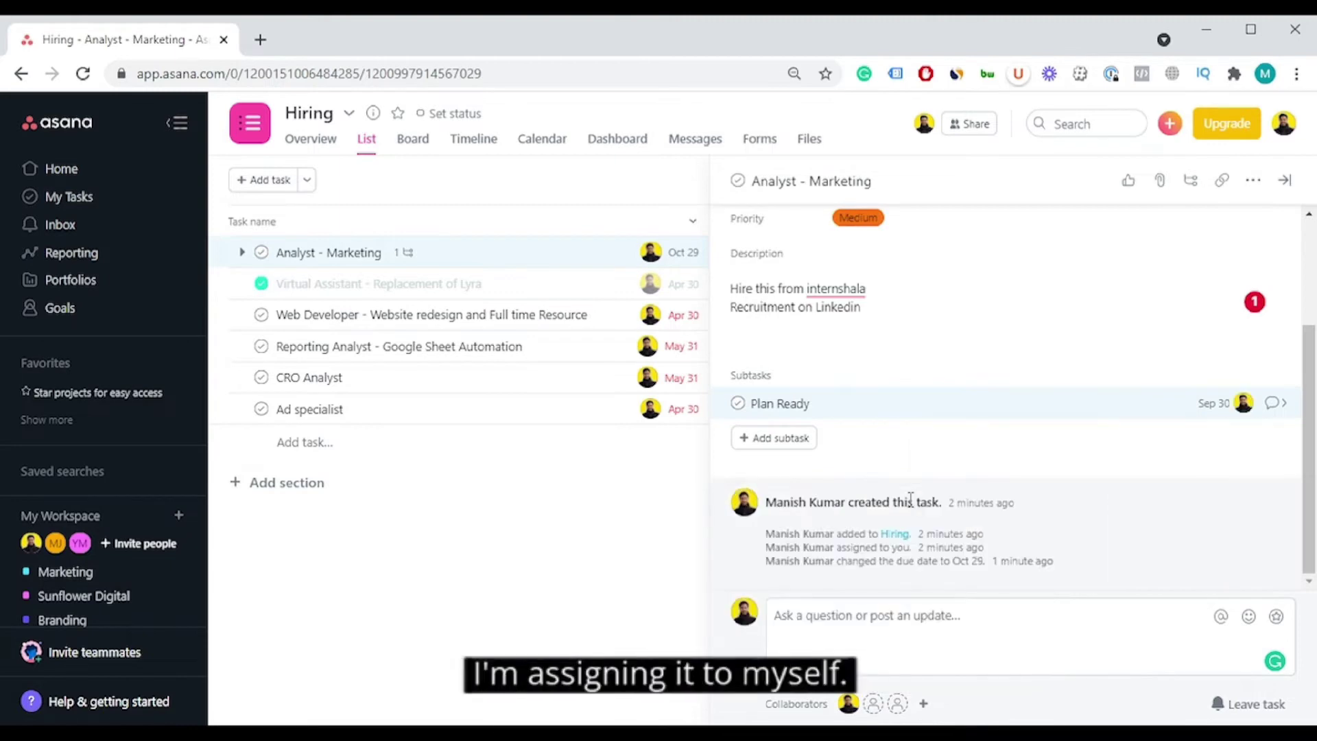
# Step: Add a second subtask 'Job Posting on Linkedin' due October 8
pyautogui.click(755, 447)
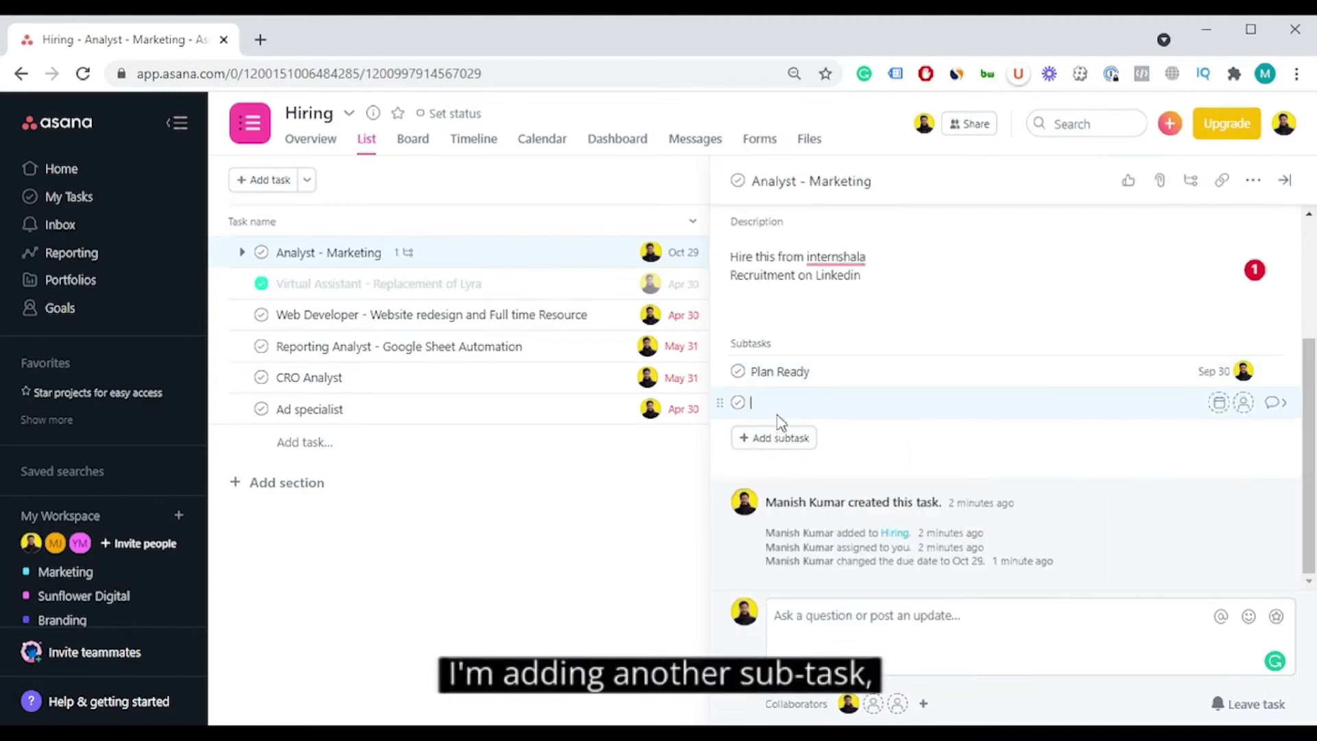
pyautogui.write('Job')
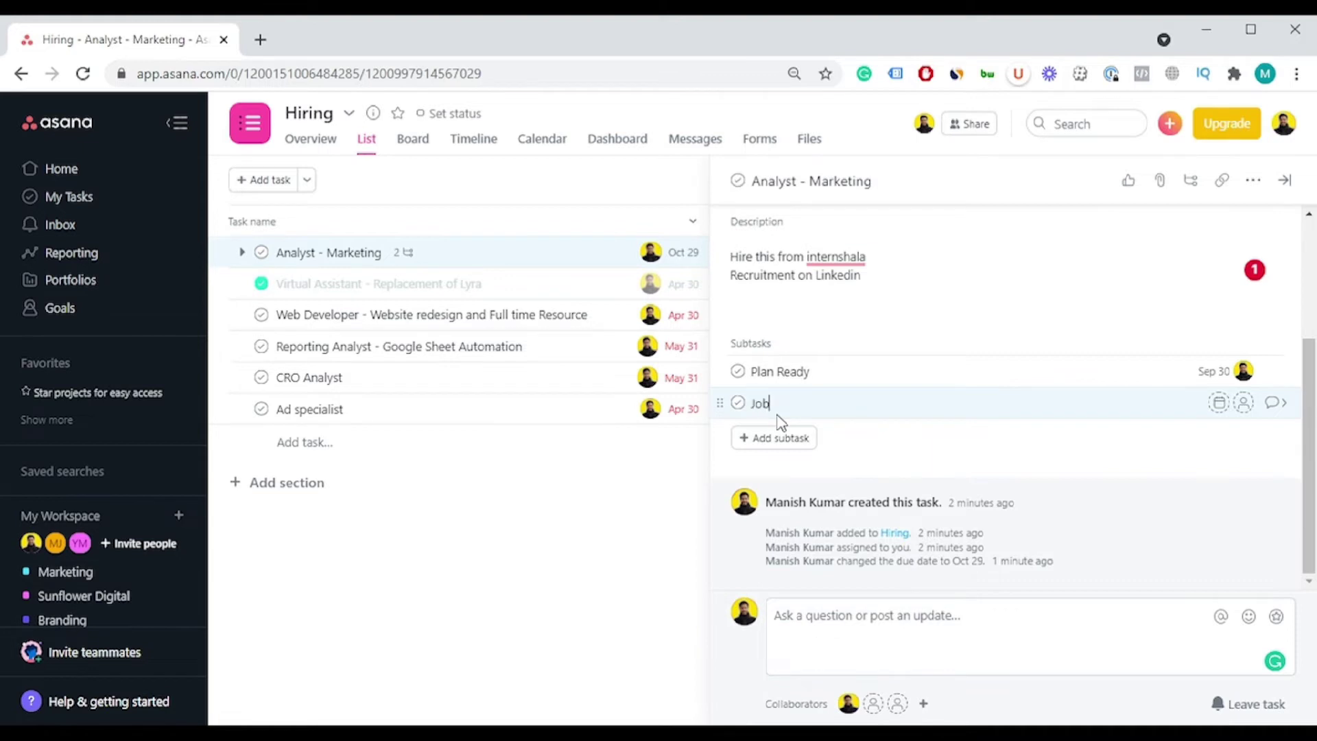
pyautogui.write(' Posting on Linkedin')
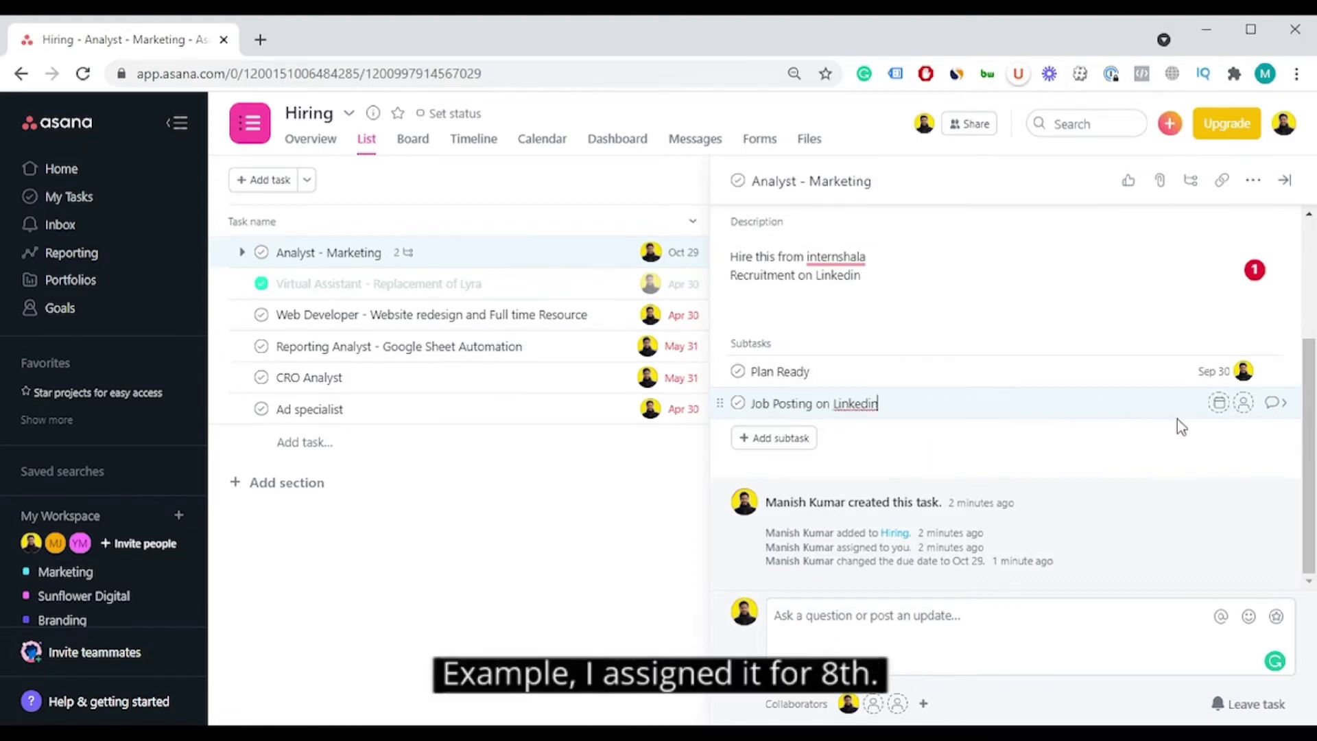
pyautogui.click(1218, 403)
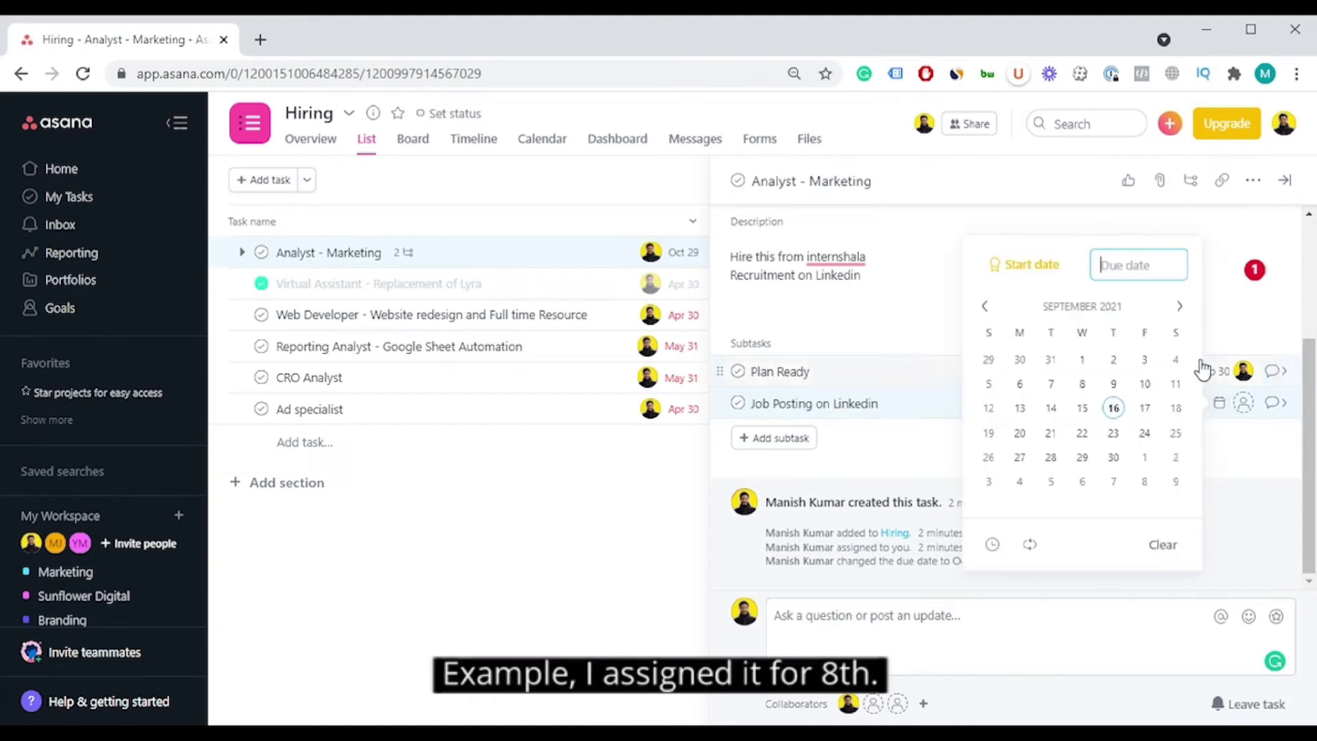
pyautogui.click(1144, 383)
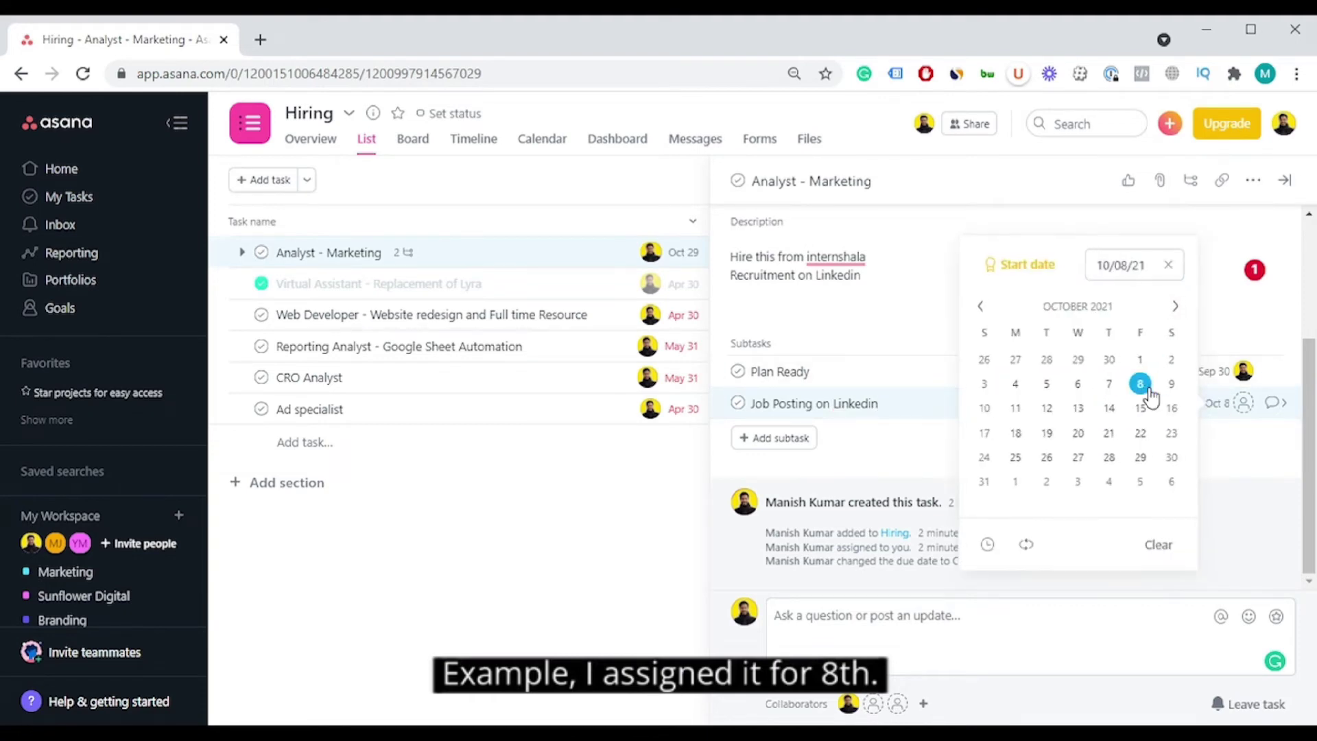
pyautogui.click(1244, 404)
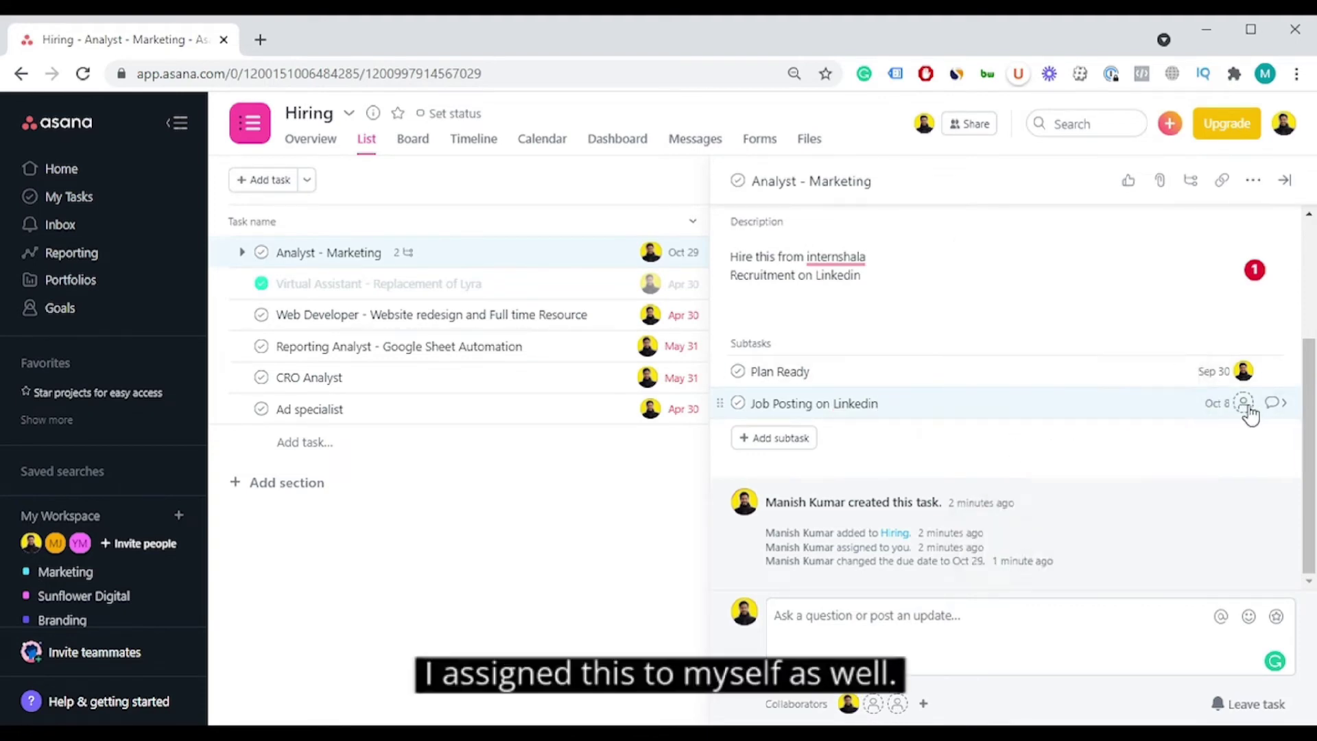
pyautogui.click(956, 511)
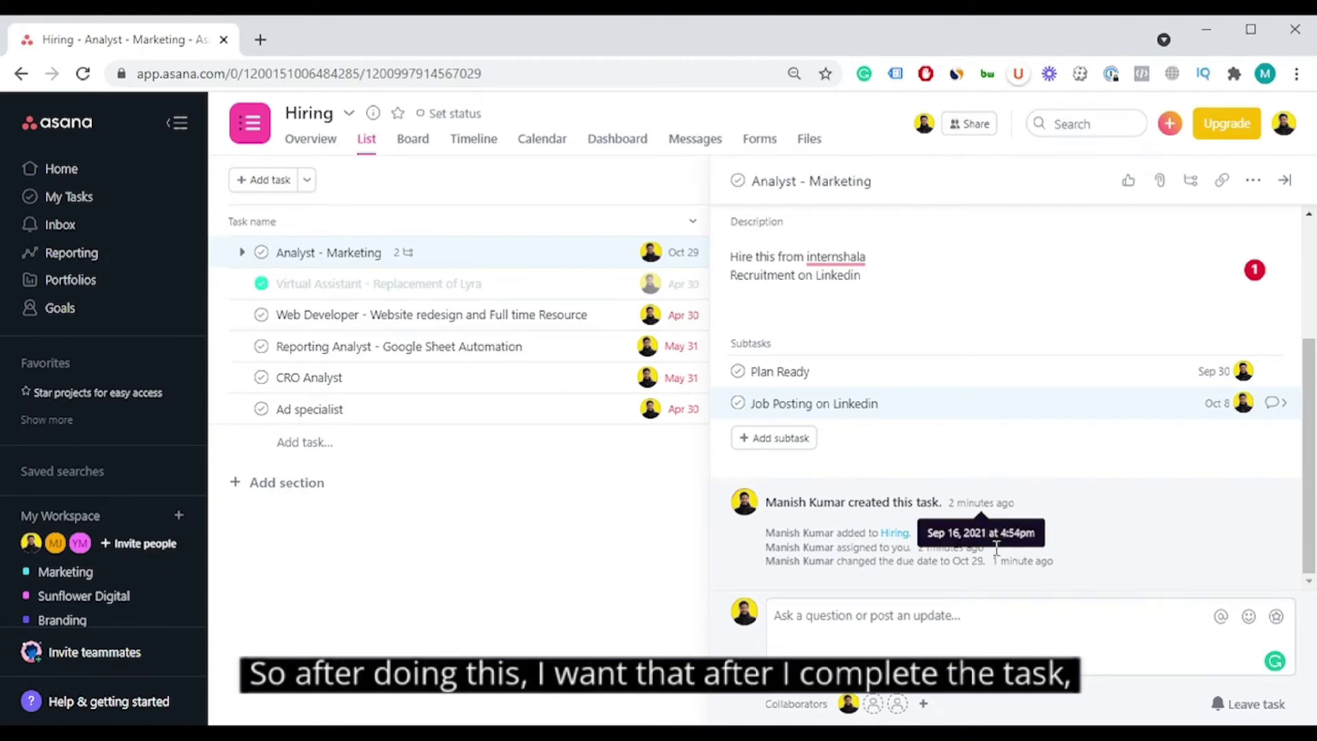
pyautogui.click(945, 626)
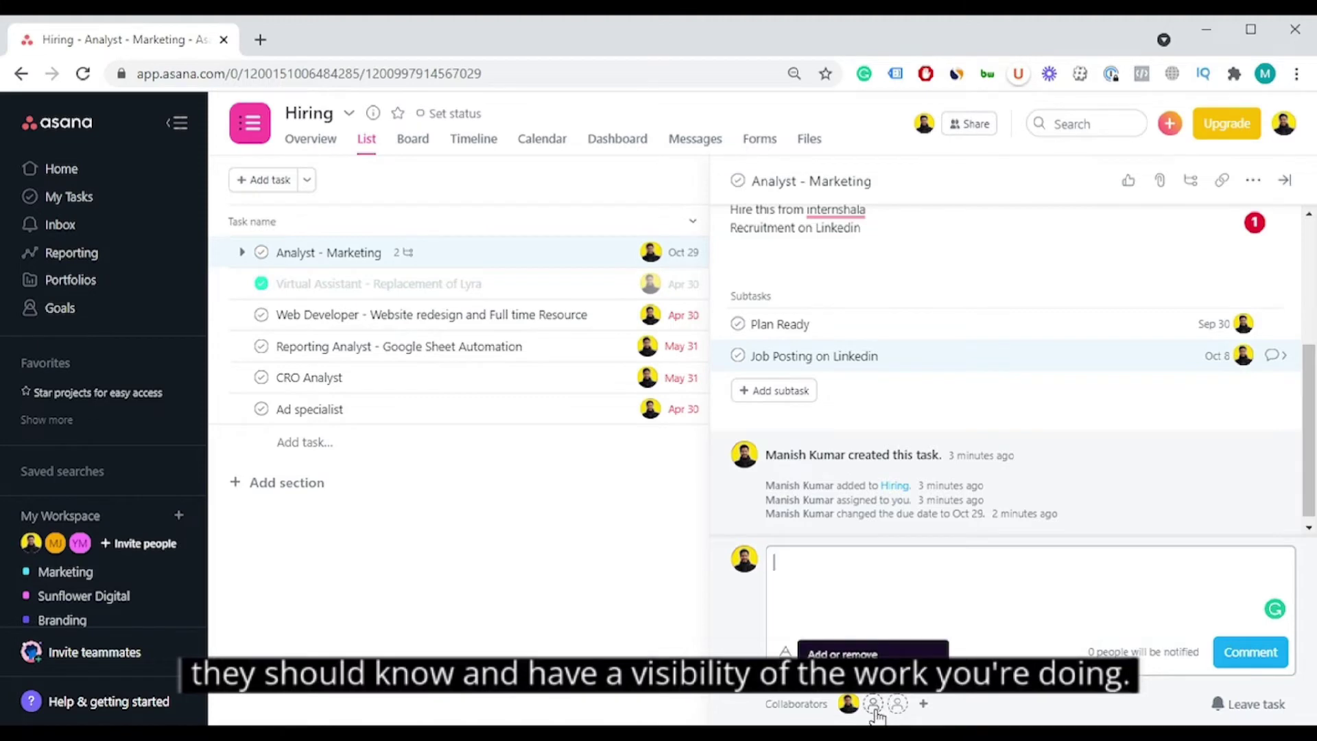
pyautogui.write('@meha')
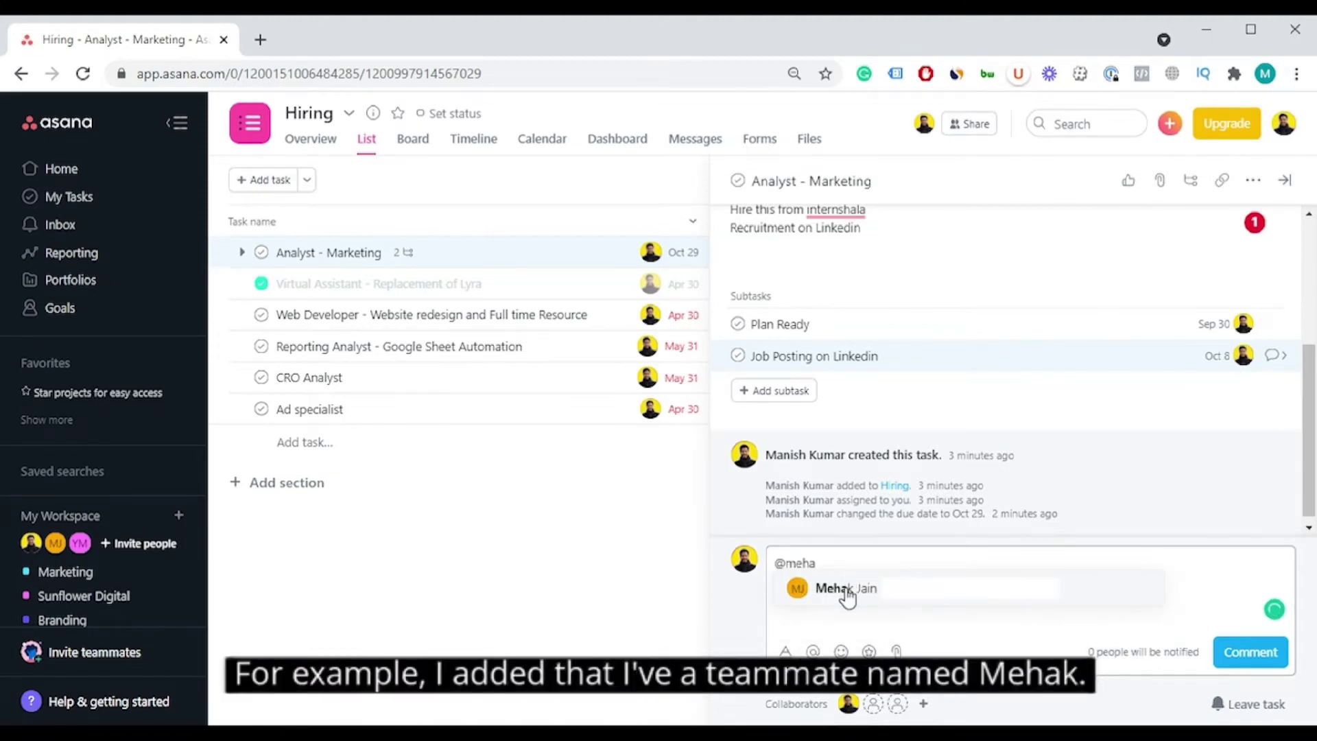
pyautogui.click(848, 590)
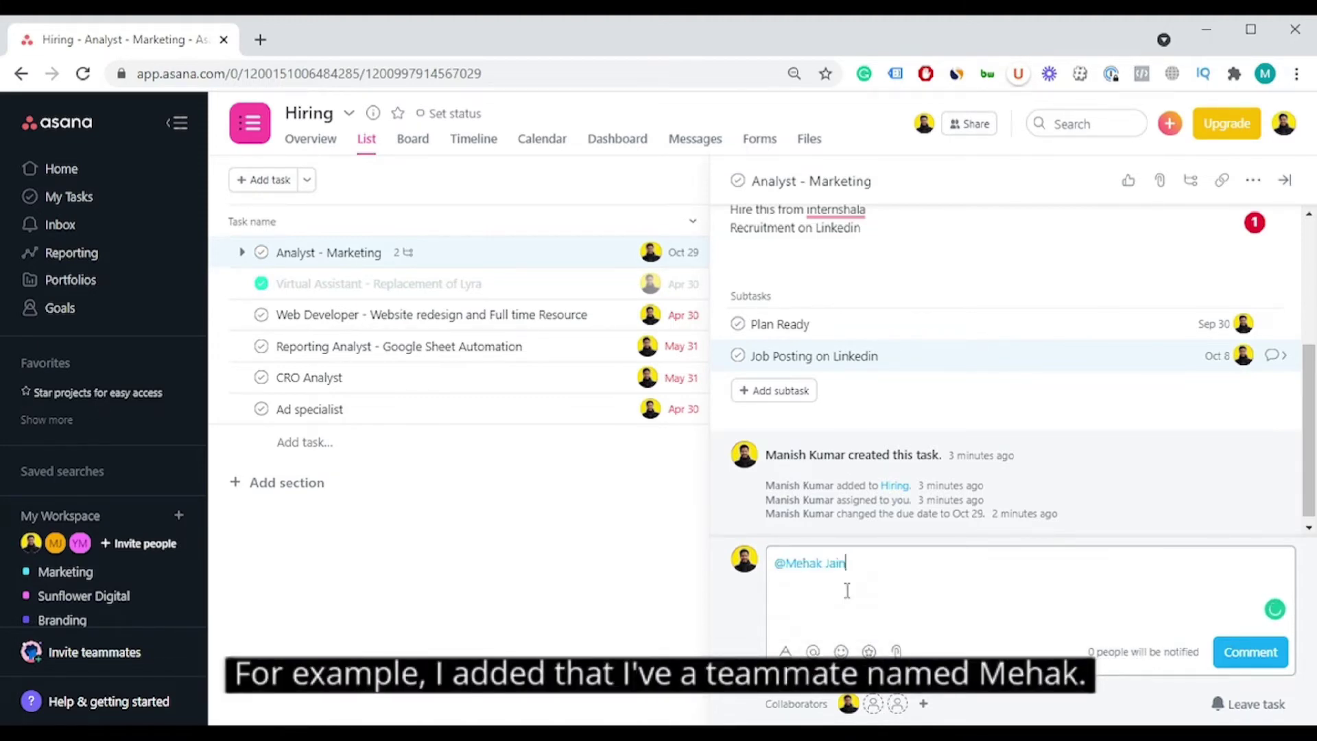
pyautogui.click(1250, 652)
pyautogui.scroll(-1, 885, 531)
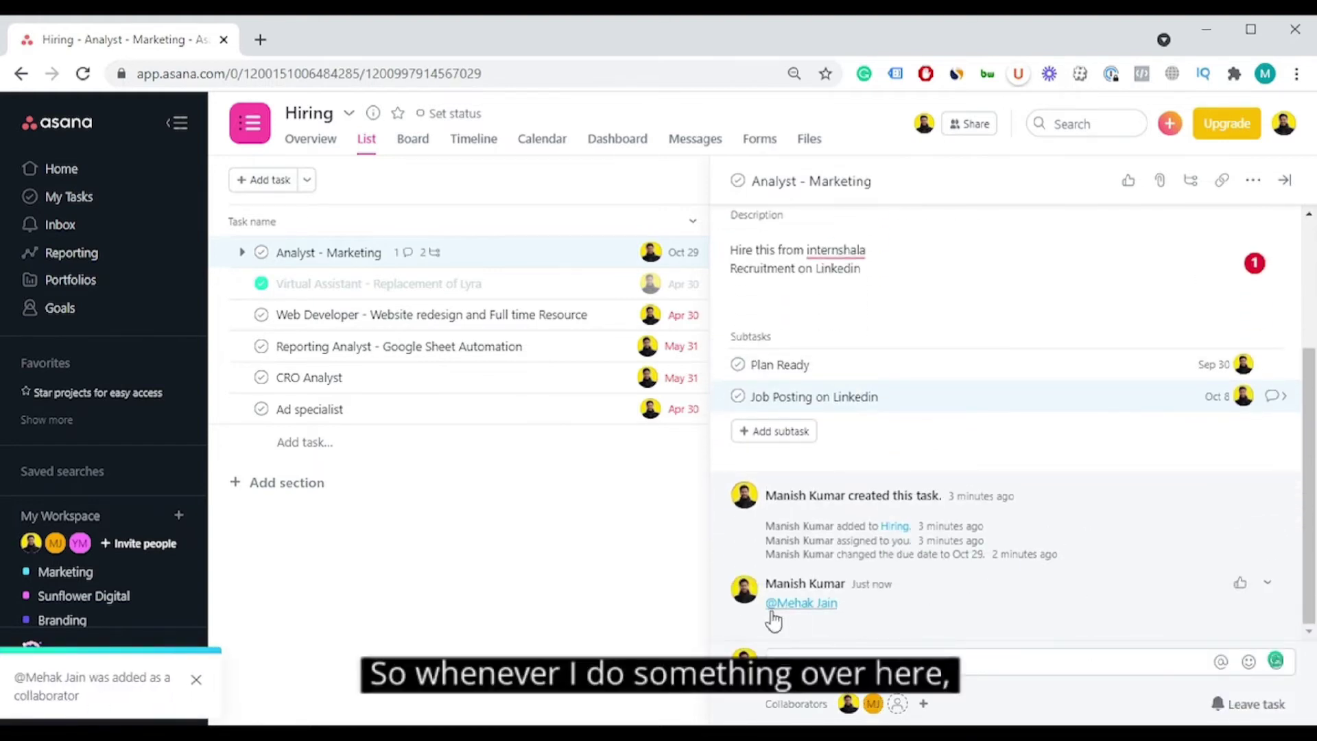
pyautogui.moveTo(823, 603)
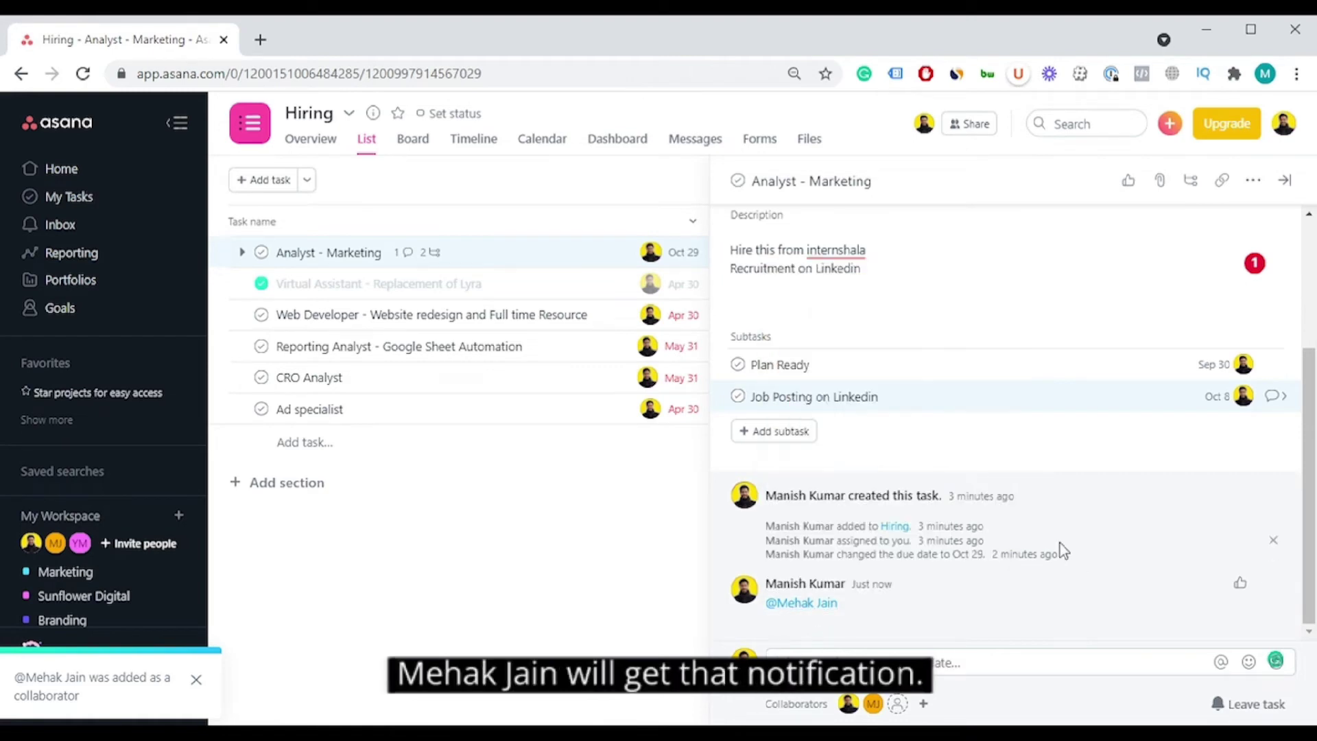
pyautogui.scroll(3, 1070, 480)
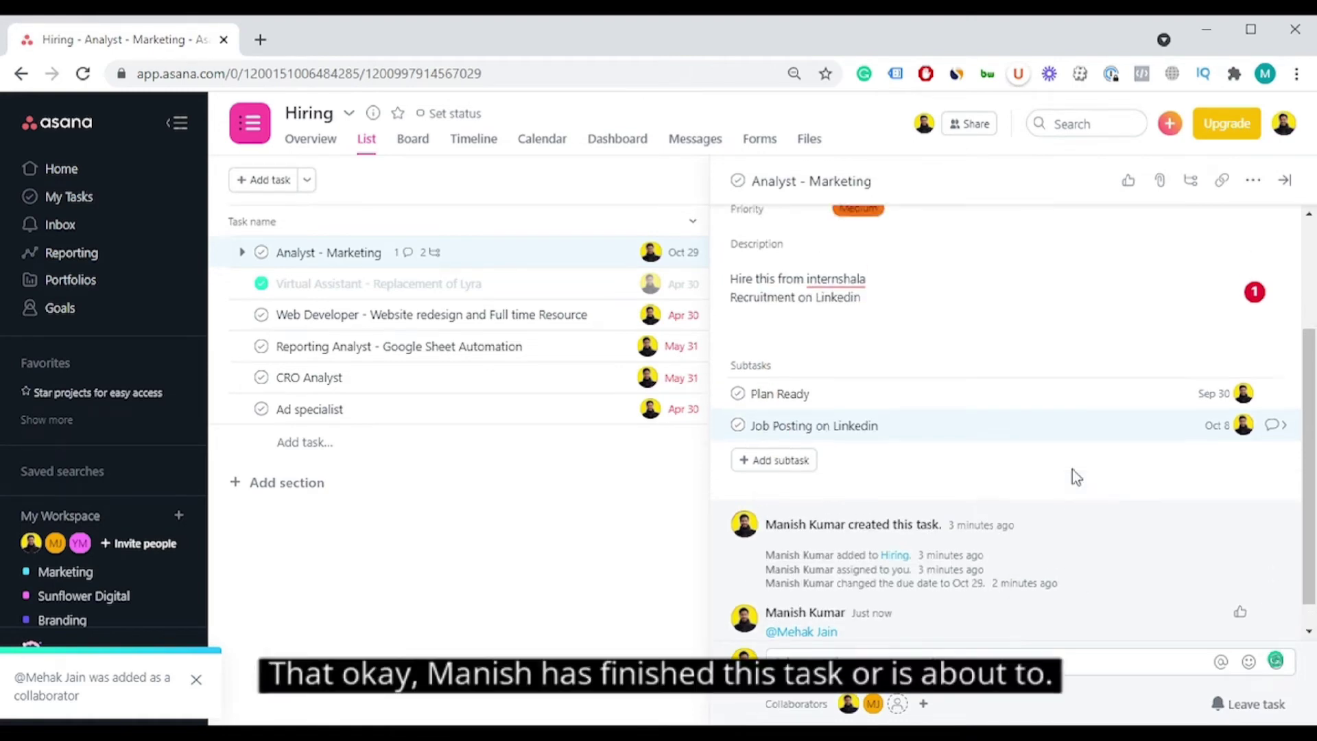
pyautogui.scroll(-3, 1073, 468)
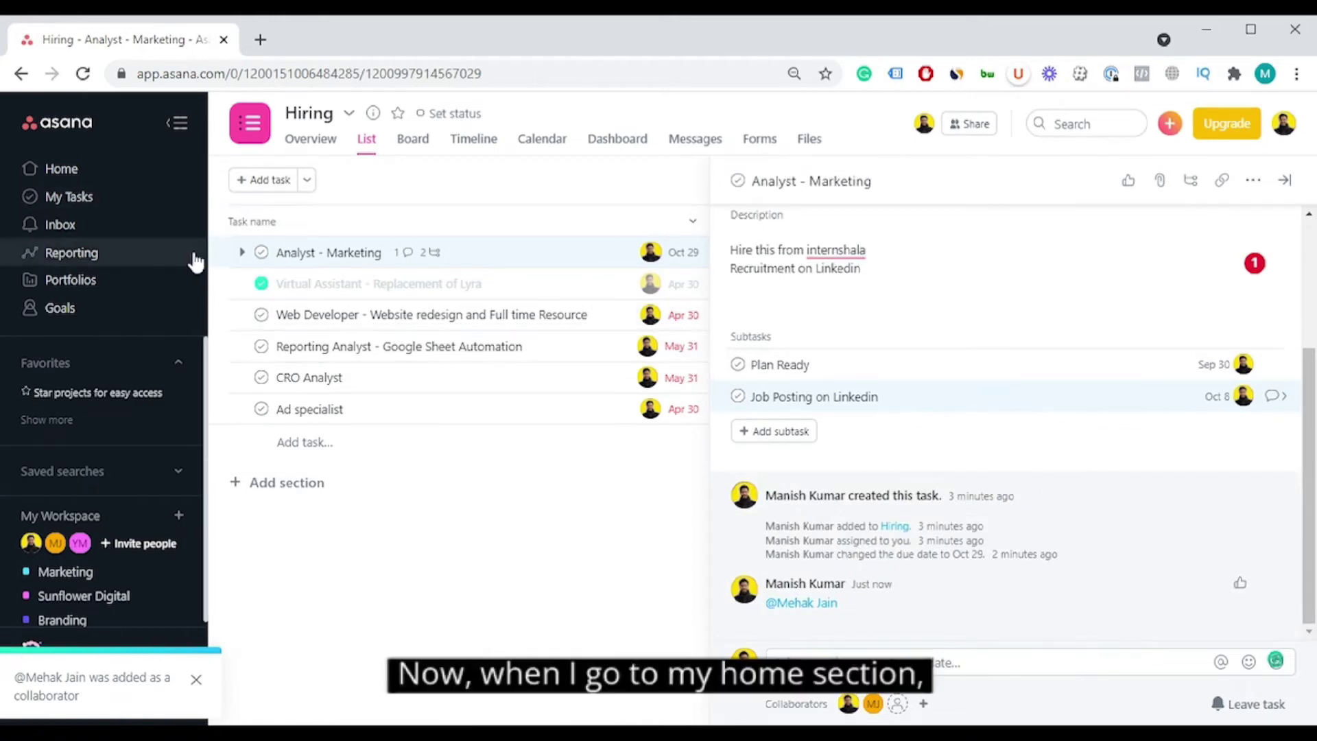
# Step: Open My Tasks and add 'Job Posting on Linkedin' to the Hiring project
pyautogui.click(108, 179)
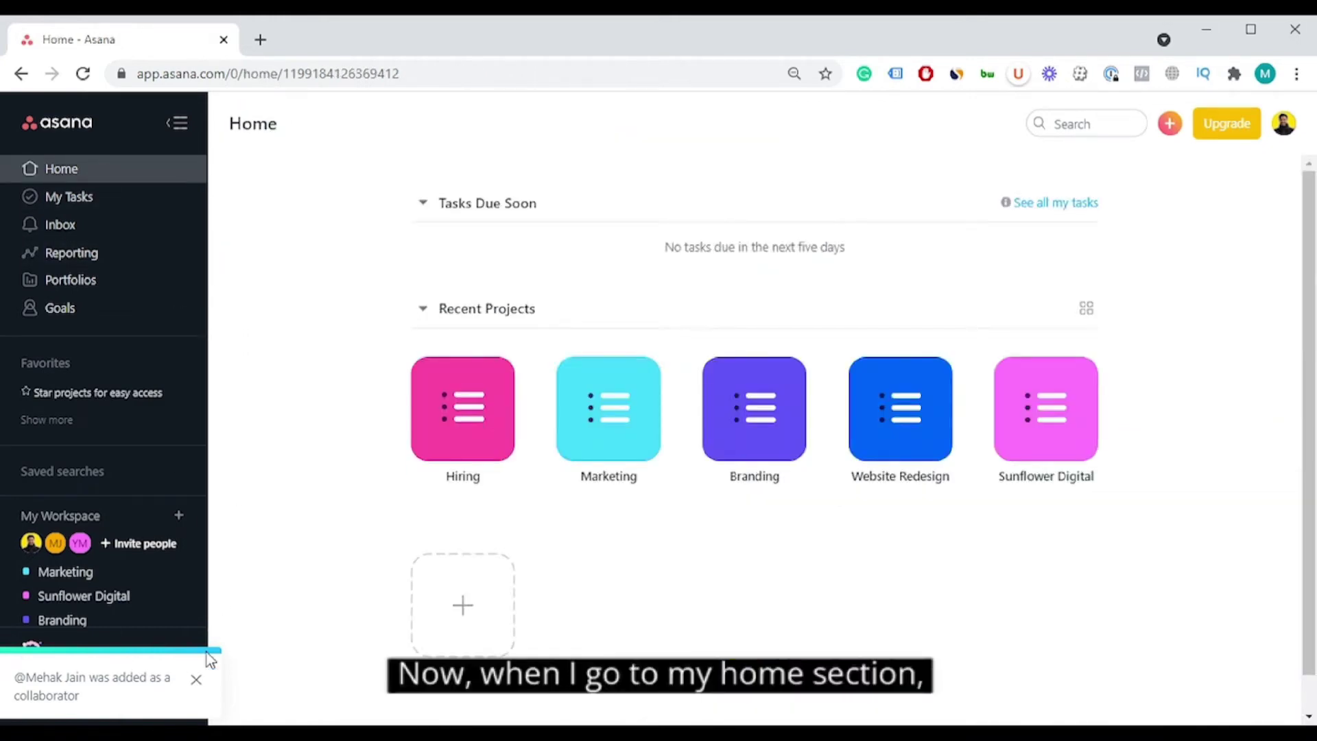
pyautogui.click(77, 199)
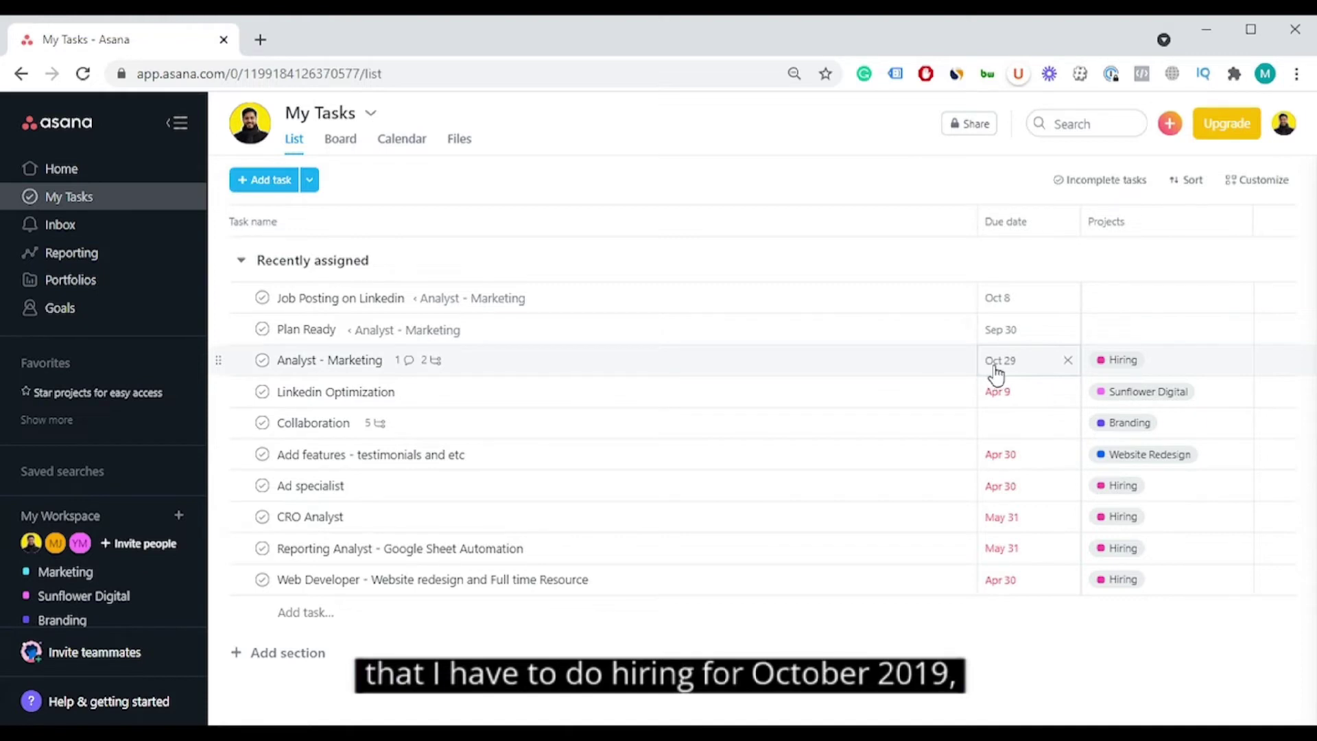
pyautogui.click(1173, 298)
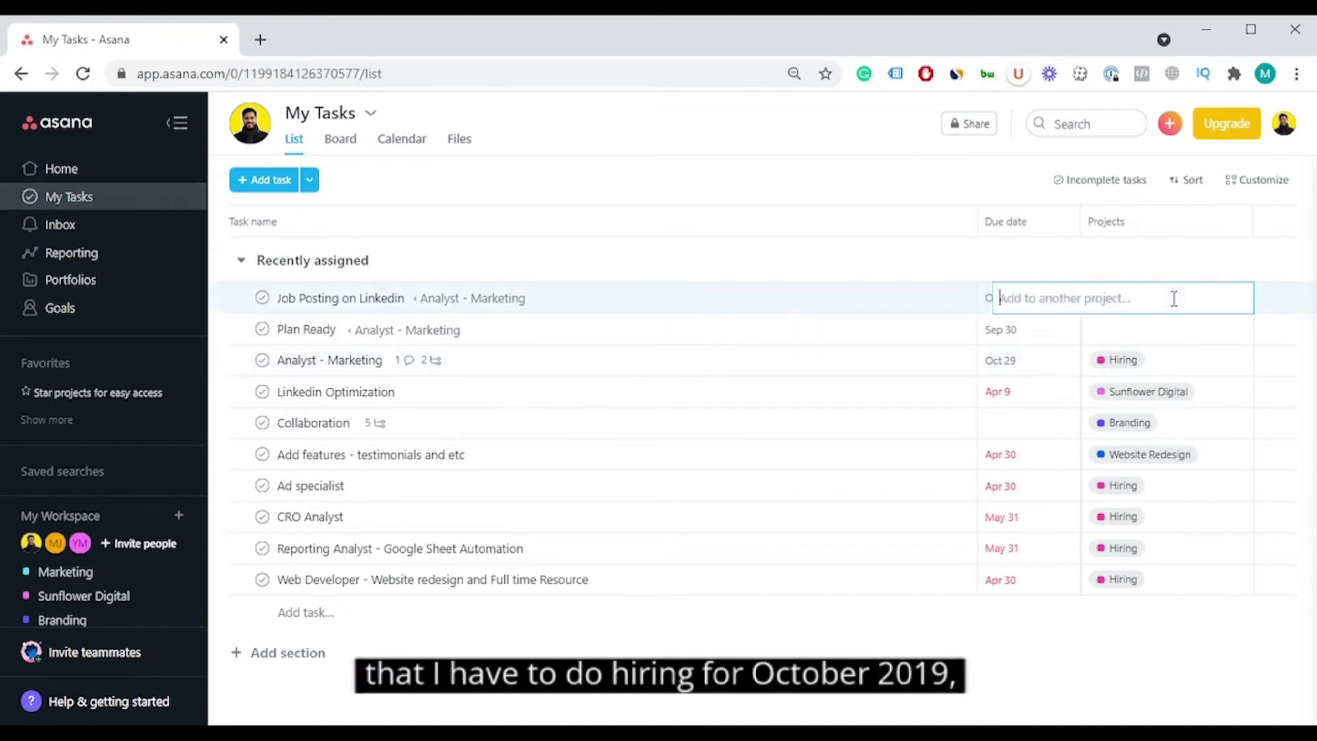
pyautogui.write('hi')
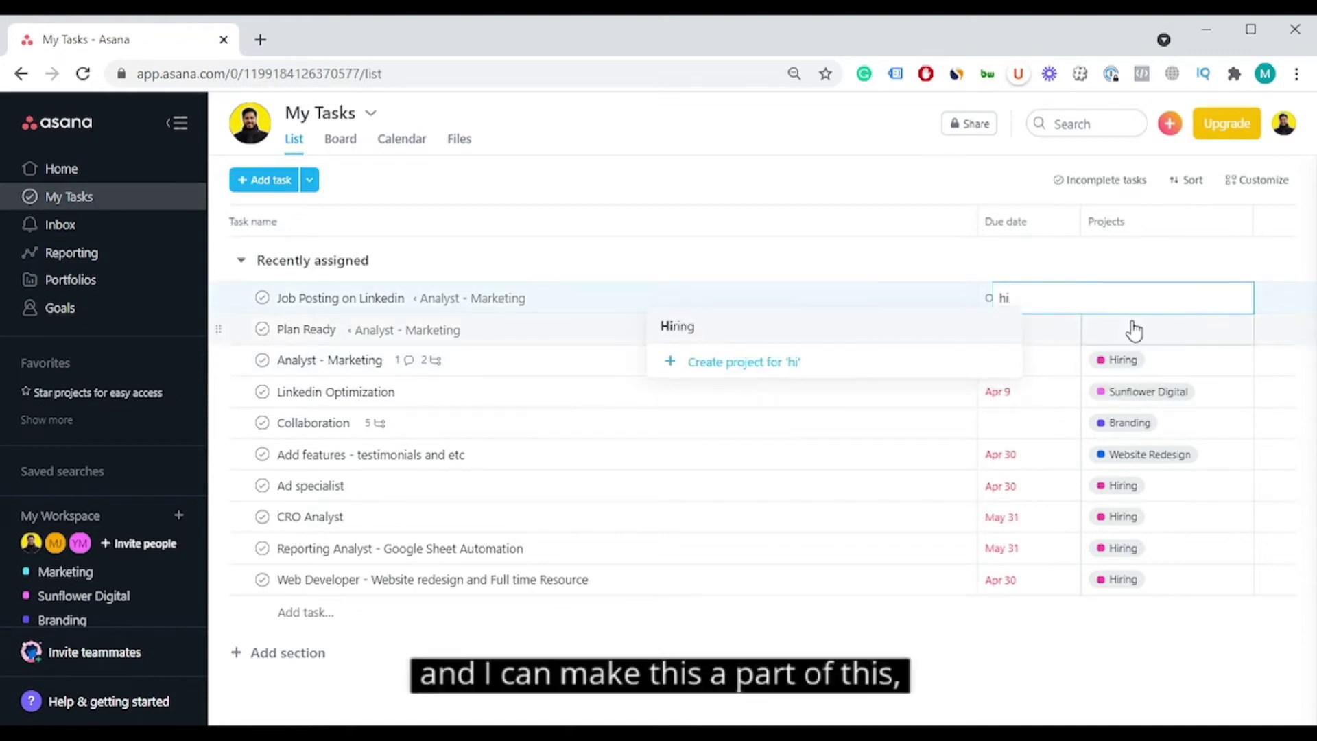
pyautogui.click(909, 336)
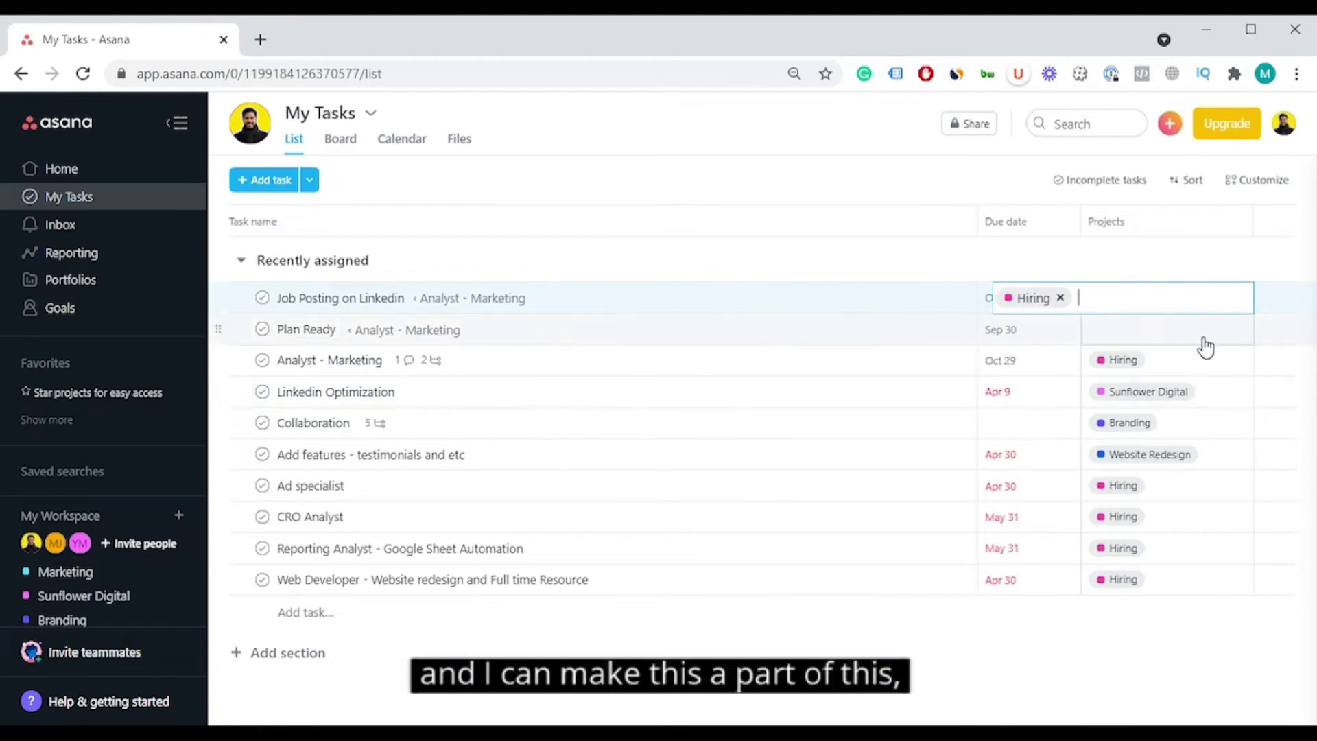
# Step: Add the 'Plan Ready' subtask to the Hiring project as well
pyautogui.click(1186, 329)
pyautogui.write('hirin')
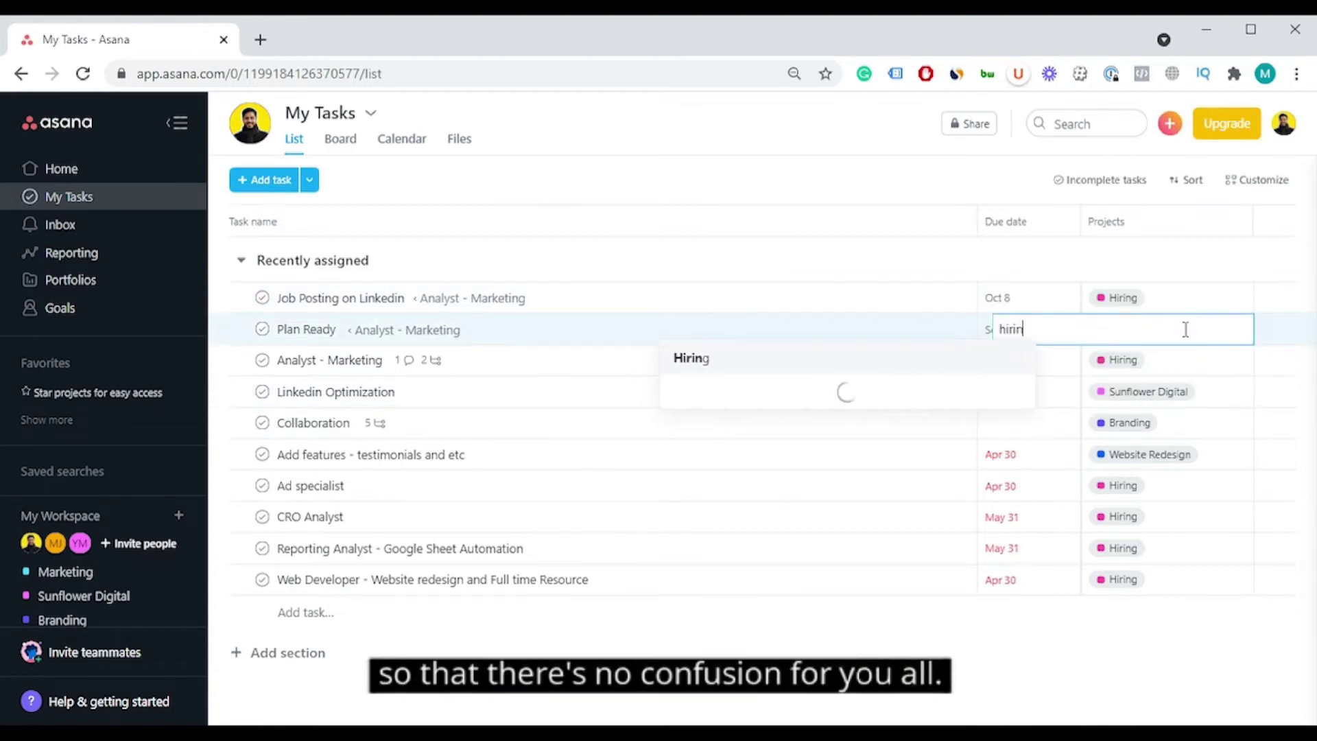
pyautogui.click(838, 359)
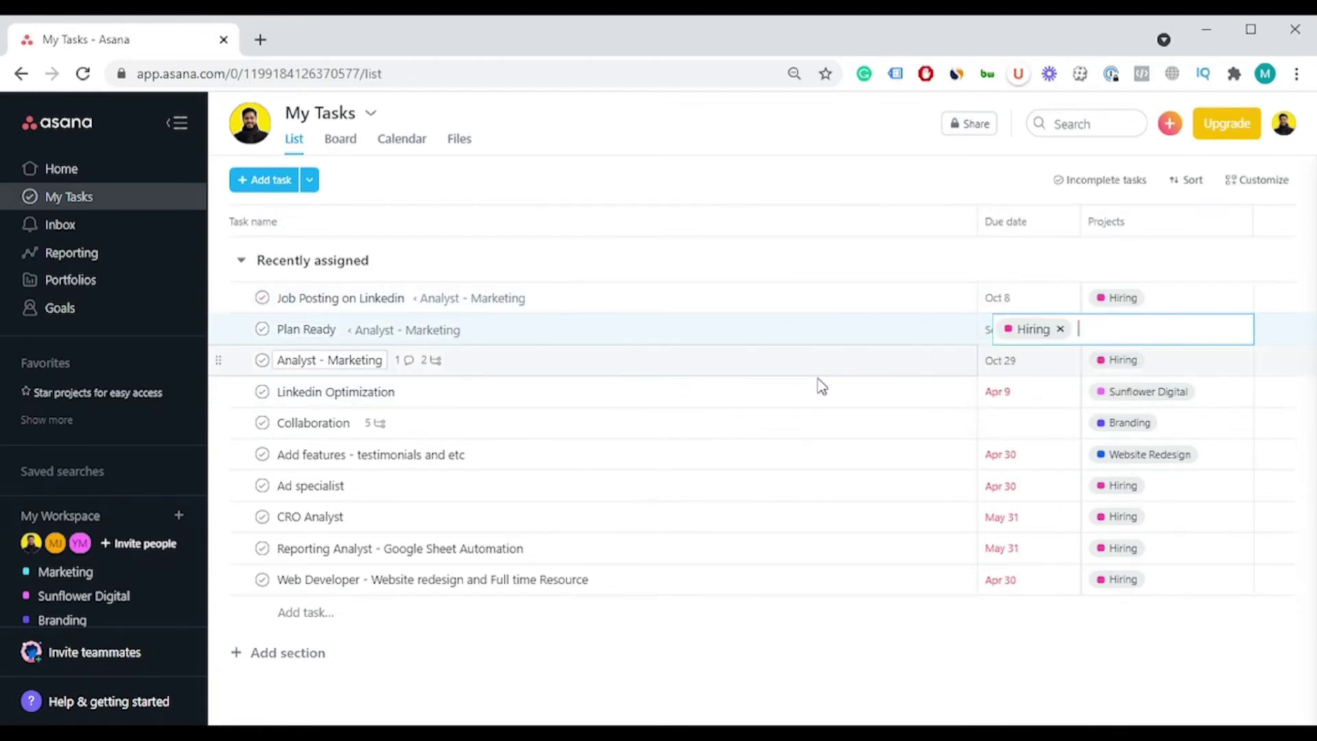
pyautogui.click(918, 261)
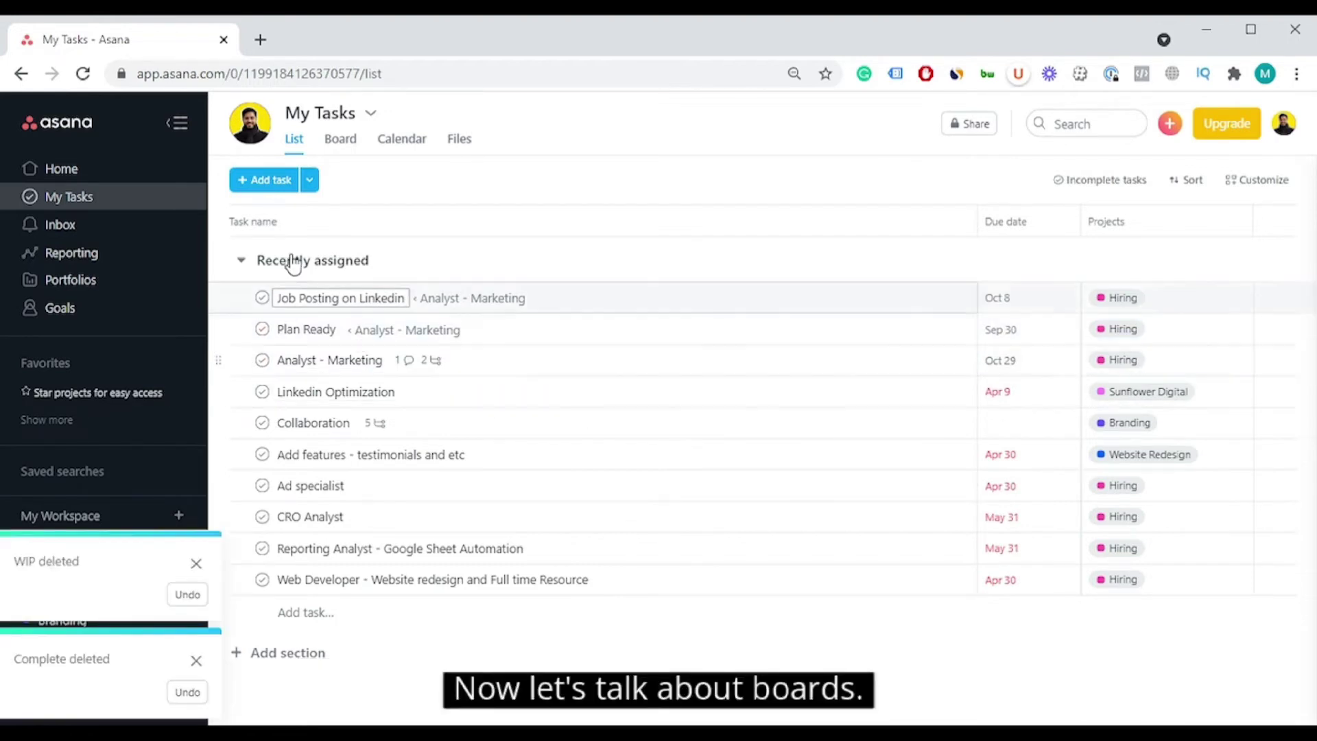
# Step: Switch My Tasks to Board view, showing task cards in Recently assigned
pyautogui.click(333, 145)
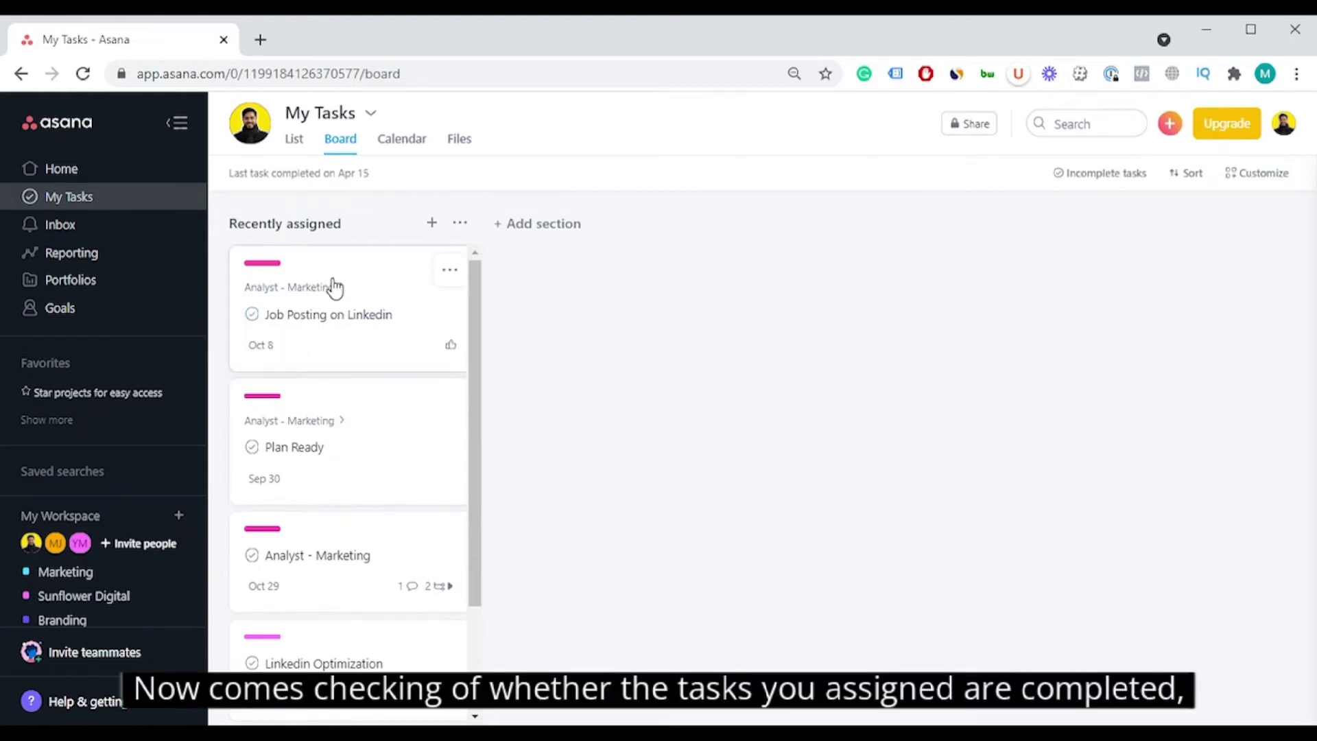
# Step: Add two new board sections named WIP and Complete to My Tasks
pyautogui.scroll(-2, 341, 384)
pyautogui.scroll(2, 341, 421)
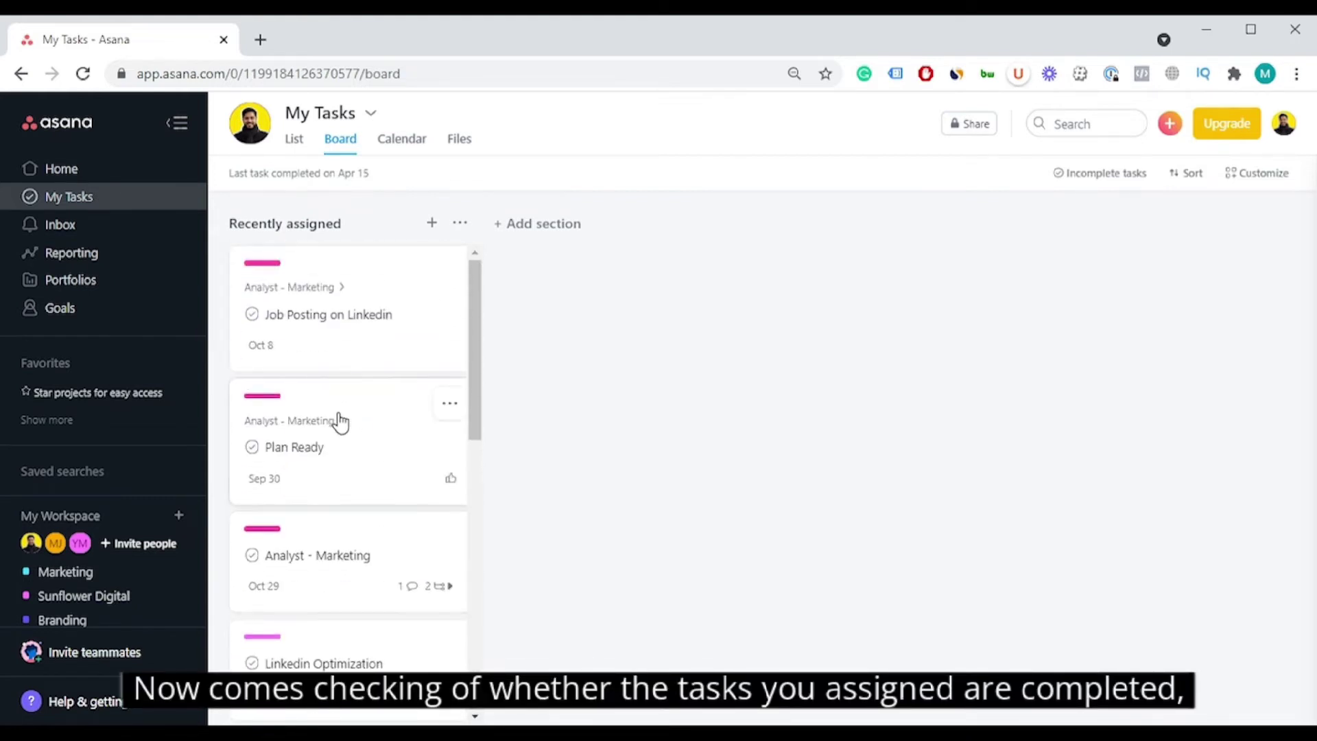
pyautogui.click(562, 225)
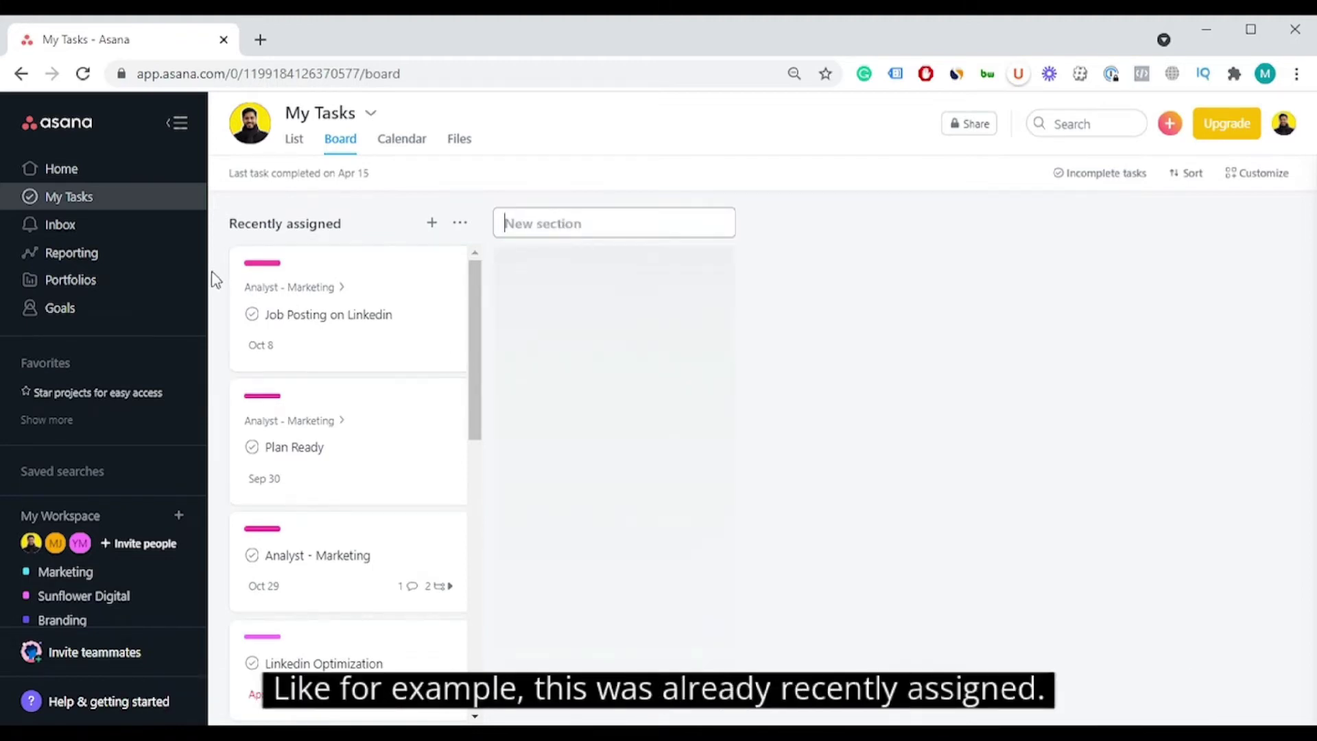
pyautogui.write('WIP')
pyautogui.press('Return')
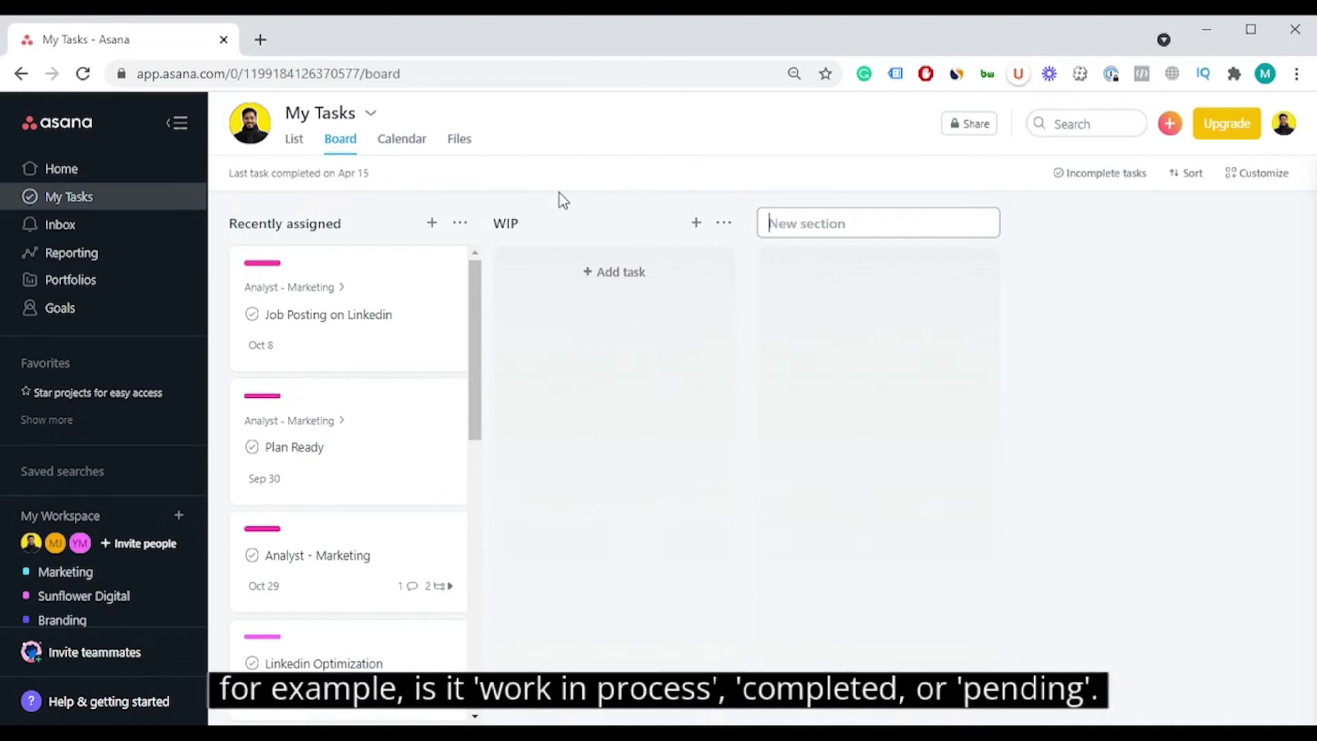
pyautogui.write('Complete')
pyautogui.click(1185, 345)
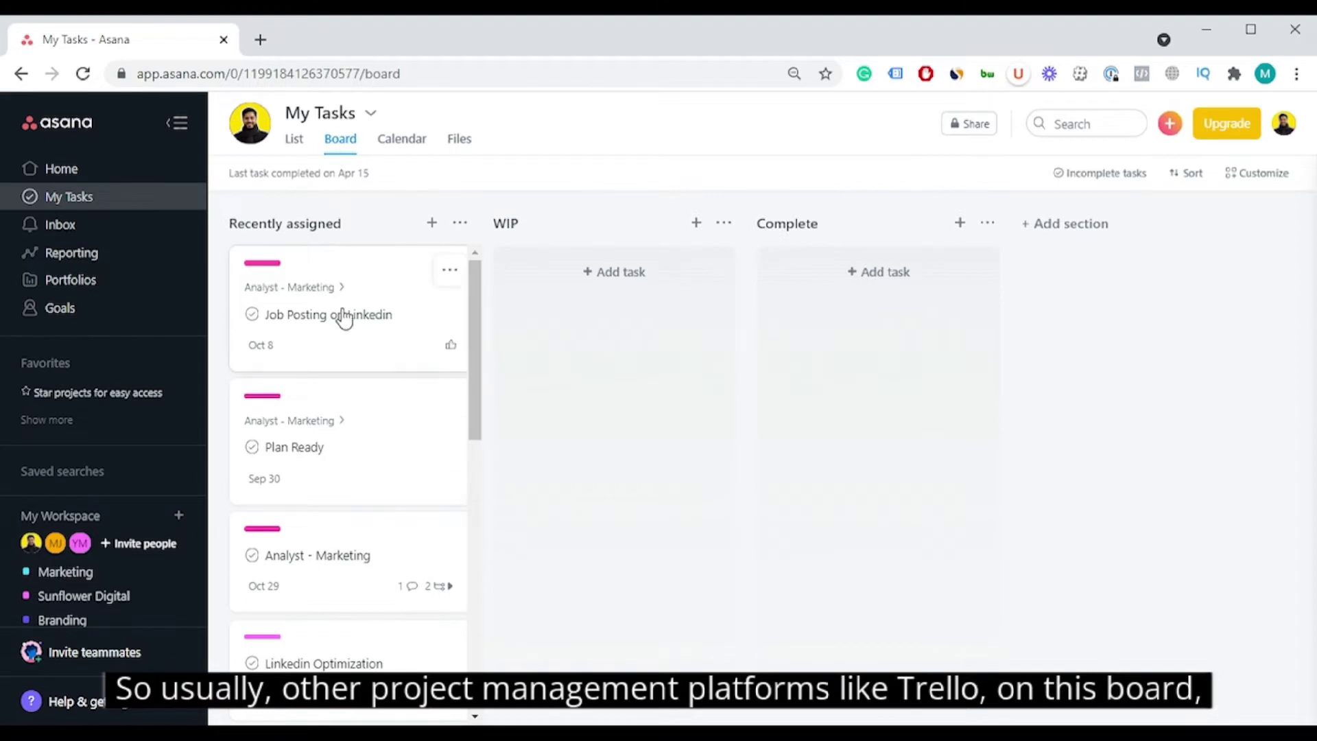
# Step: Move Job Posting on Linkedin into WIP and Plan Ready into Complete
pyautogui.scroll(-5, 356, 514)
pyautogui.scroll(5, 358, 514)
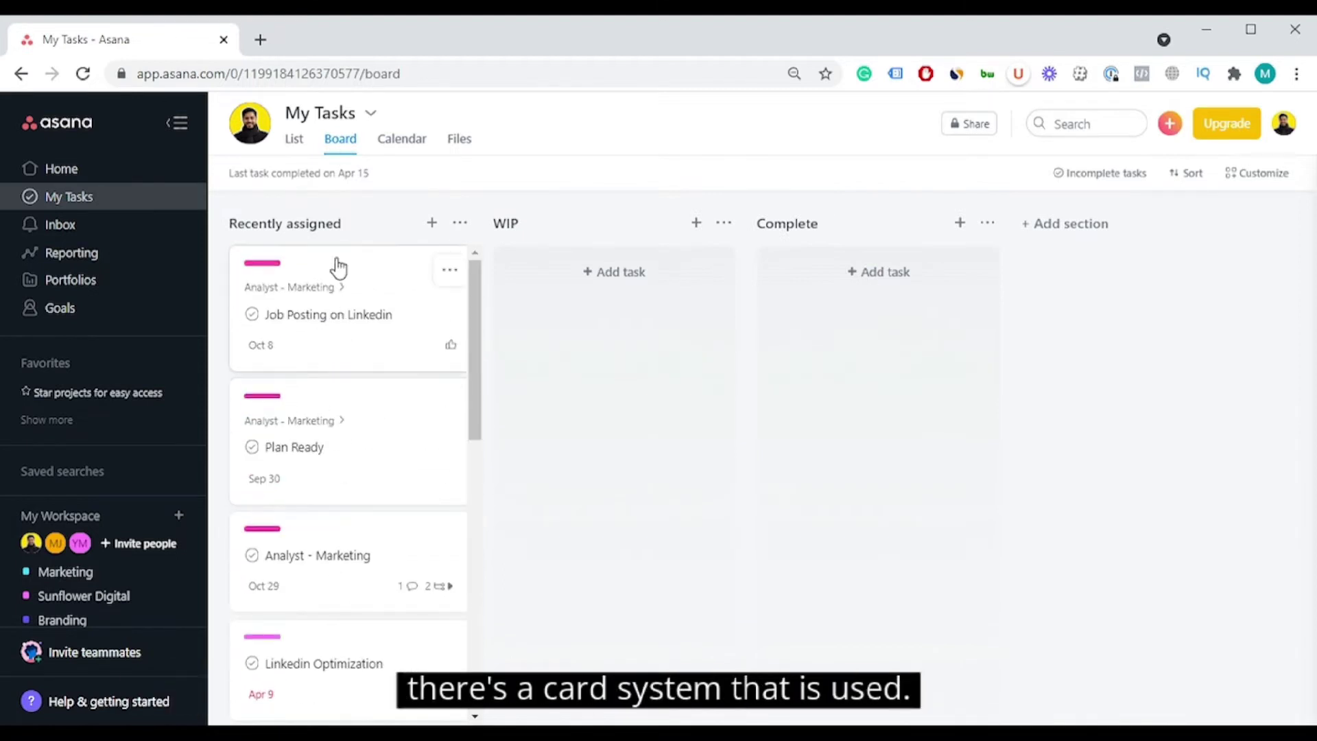
pyautogui.moveTo(440, 326); pyautogui.dragTo(621, 346)
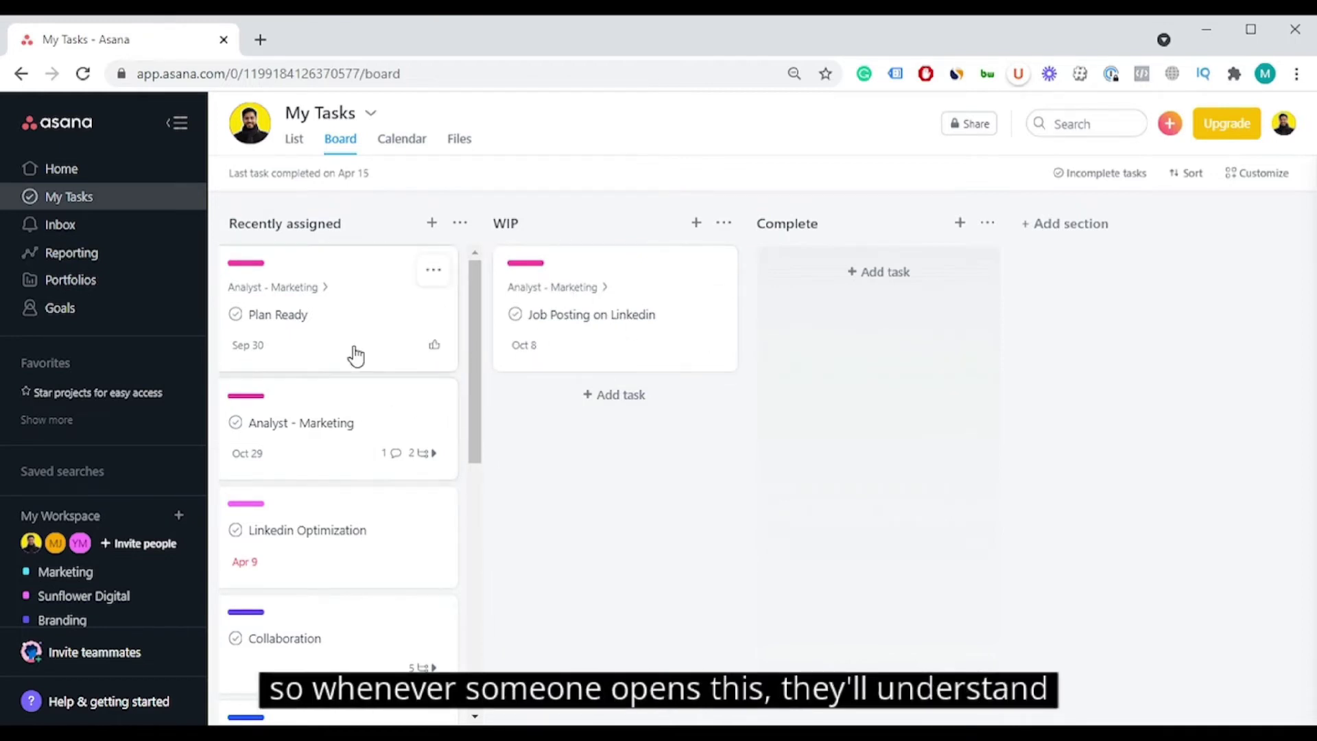
pyautogui.moveTo(349, 340); pyautogui.dragTo(929, 341)
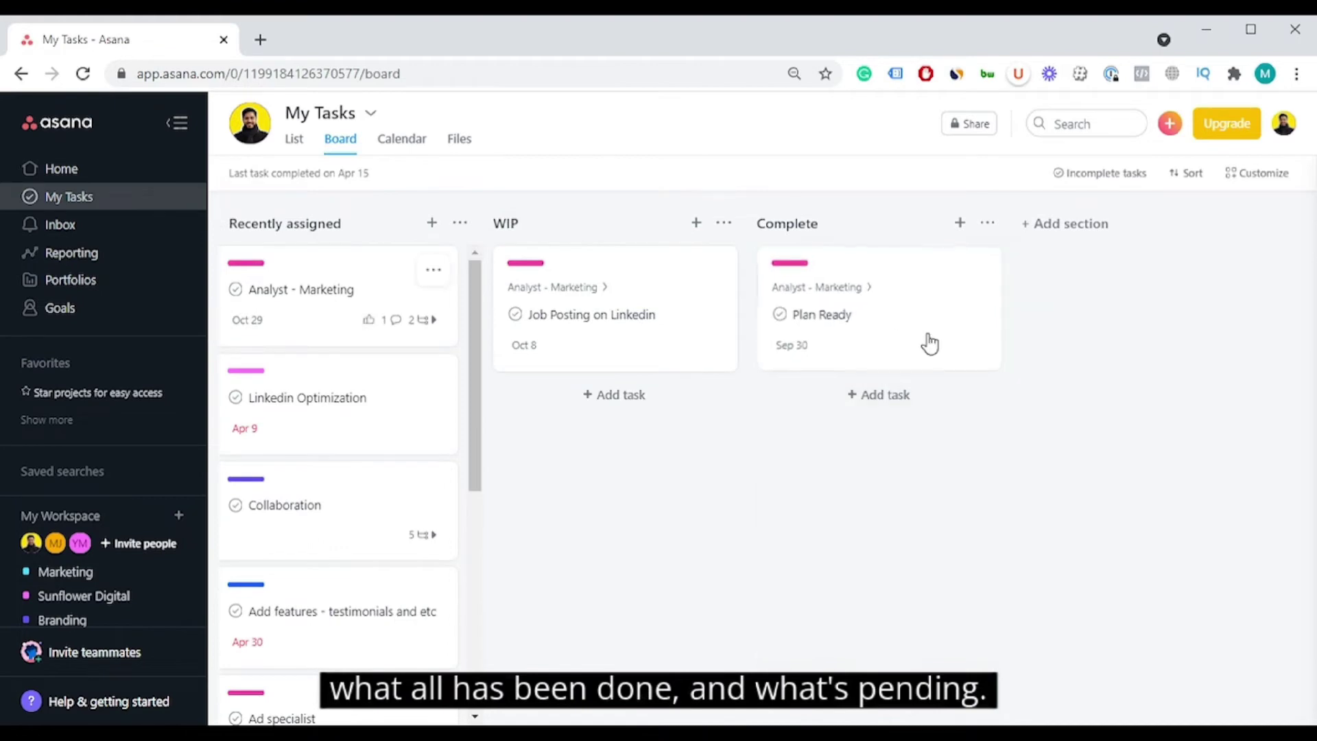
pyautogui.click(298, 140)
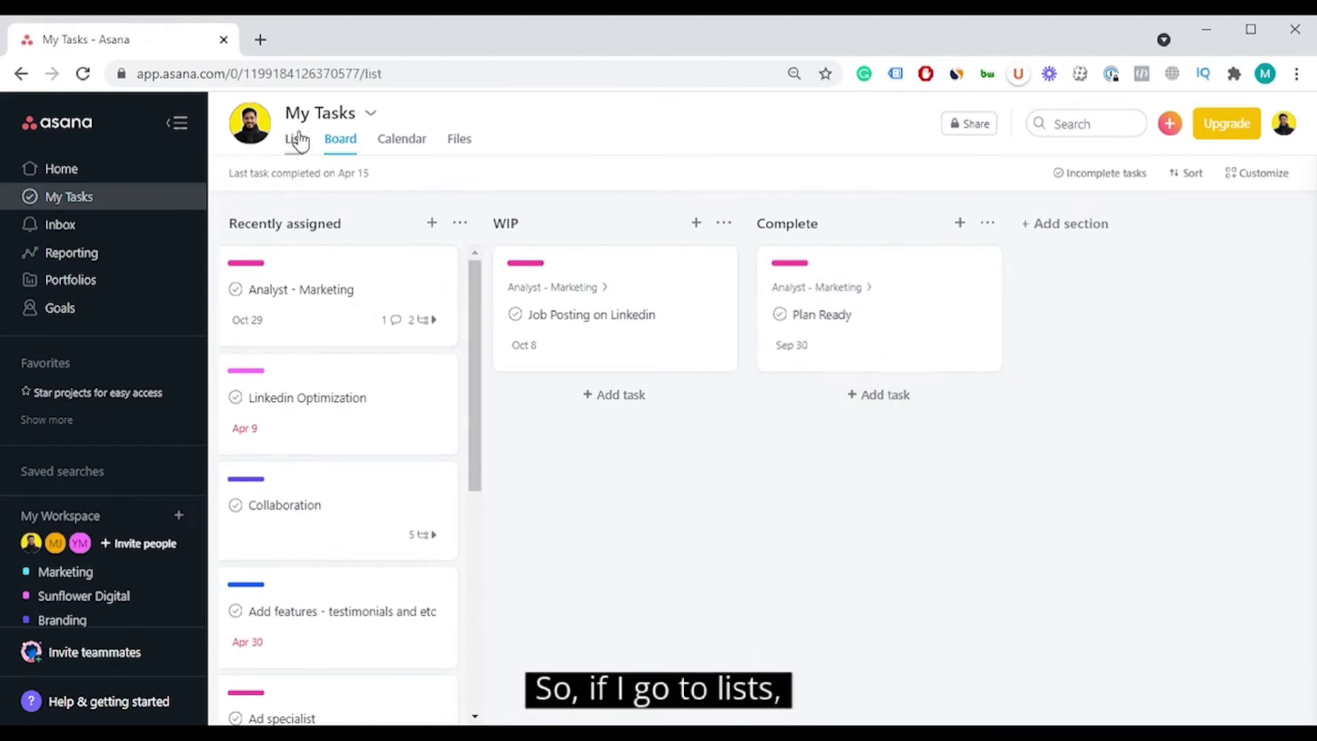
pyautogui.click(343, 142)
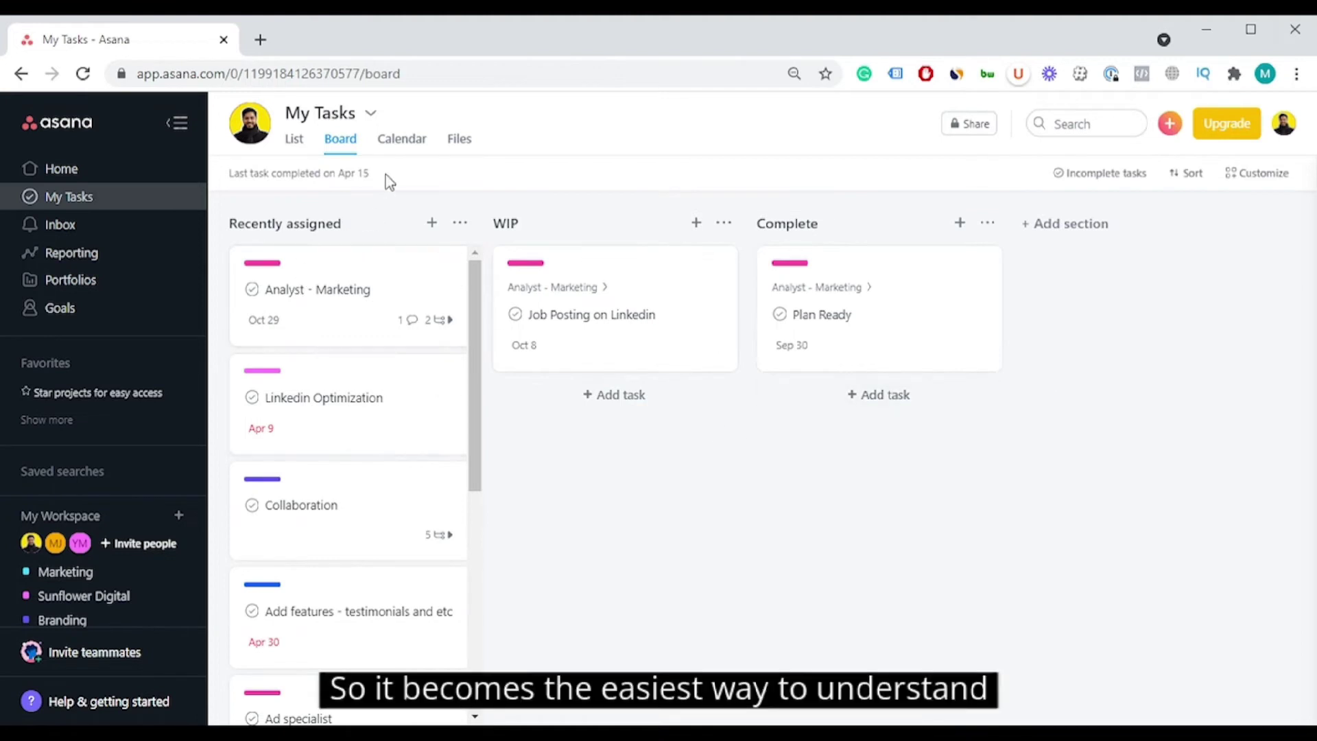
# Step: Switch My Tasks to the calendar view, discarding an empty task started on the 14th
pyautogui.click(412, 147)
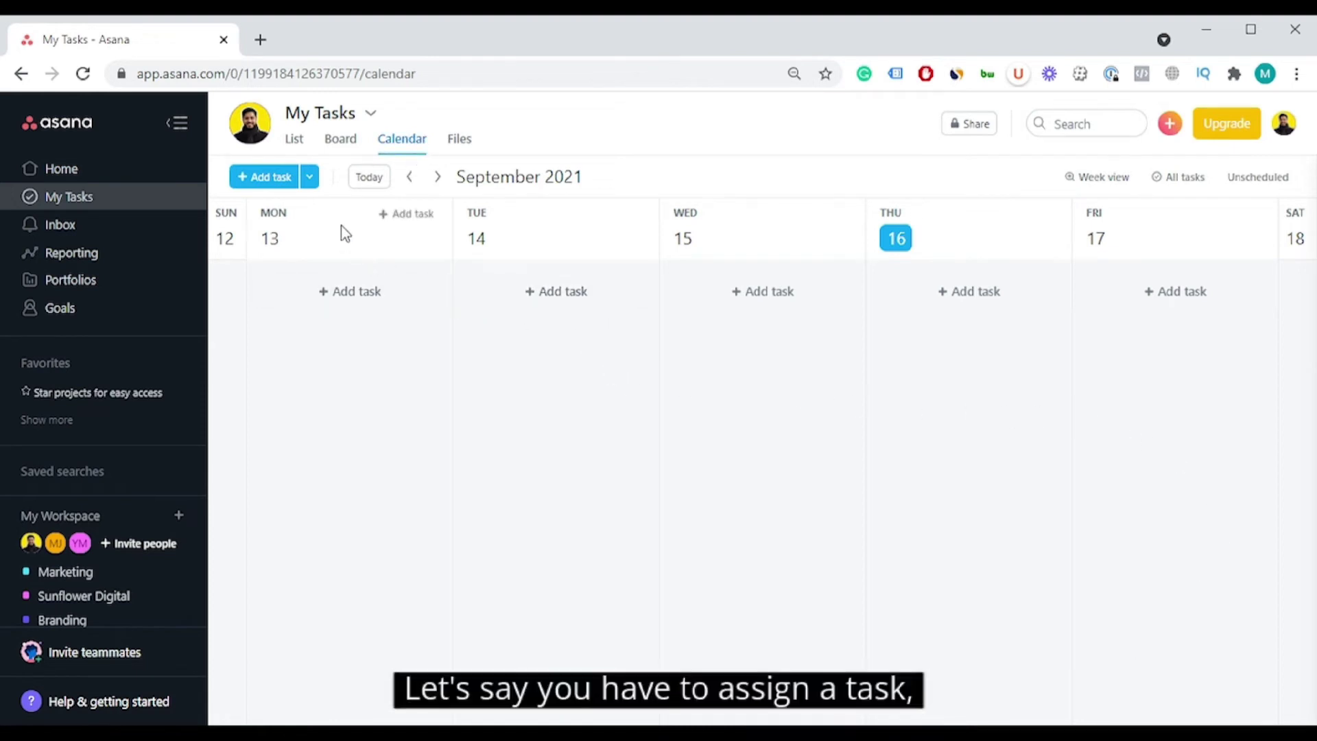
pyautogui.click(536, 291)
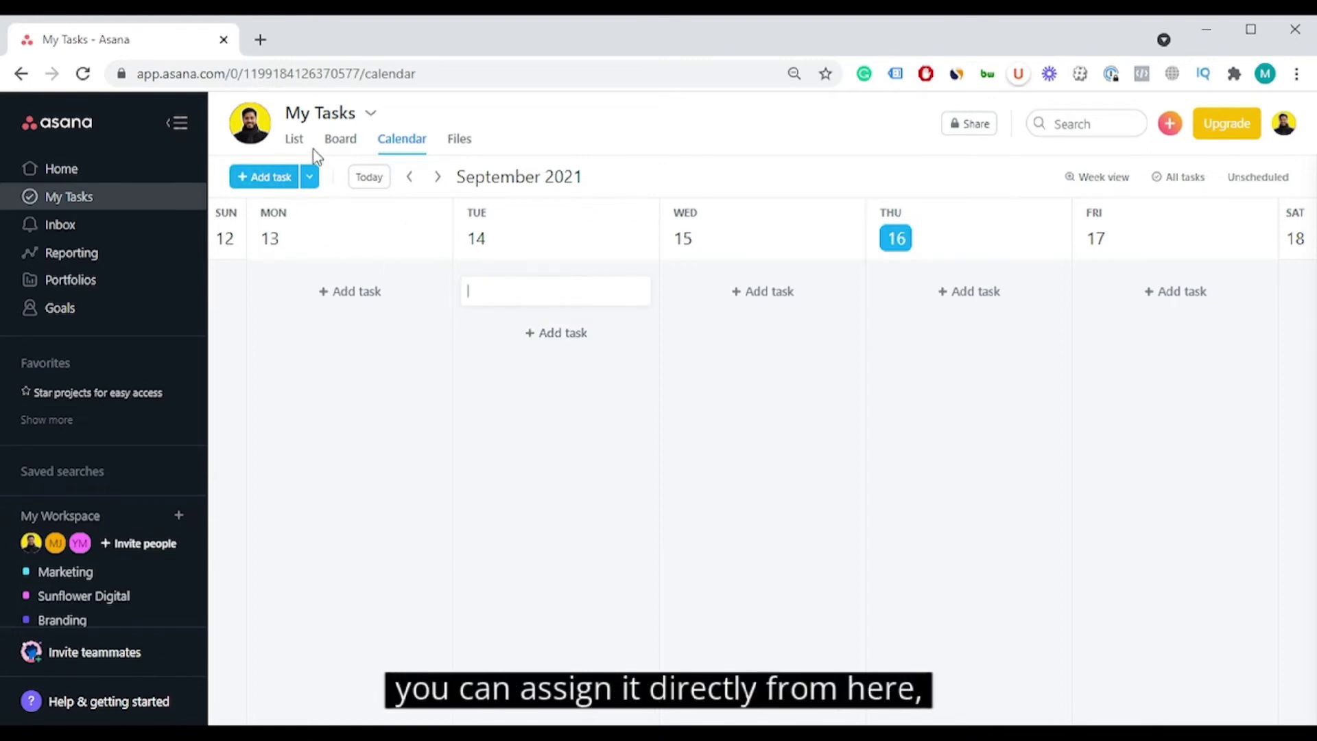
pyautogui.click(969, 302)
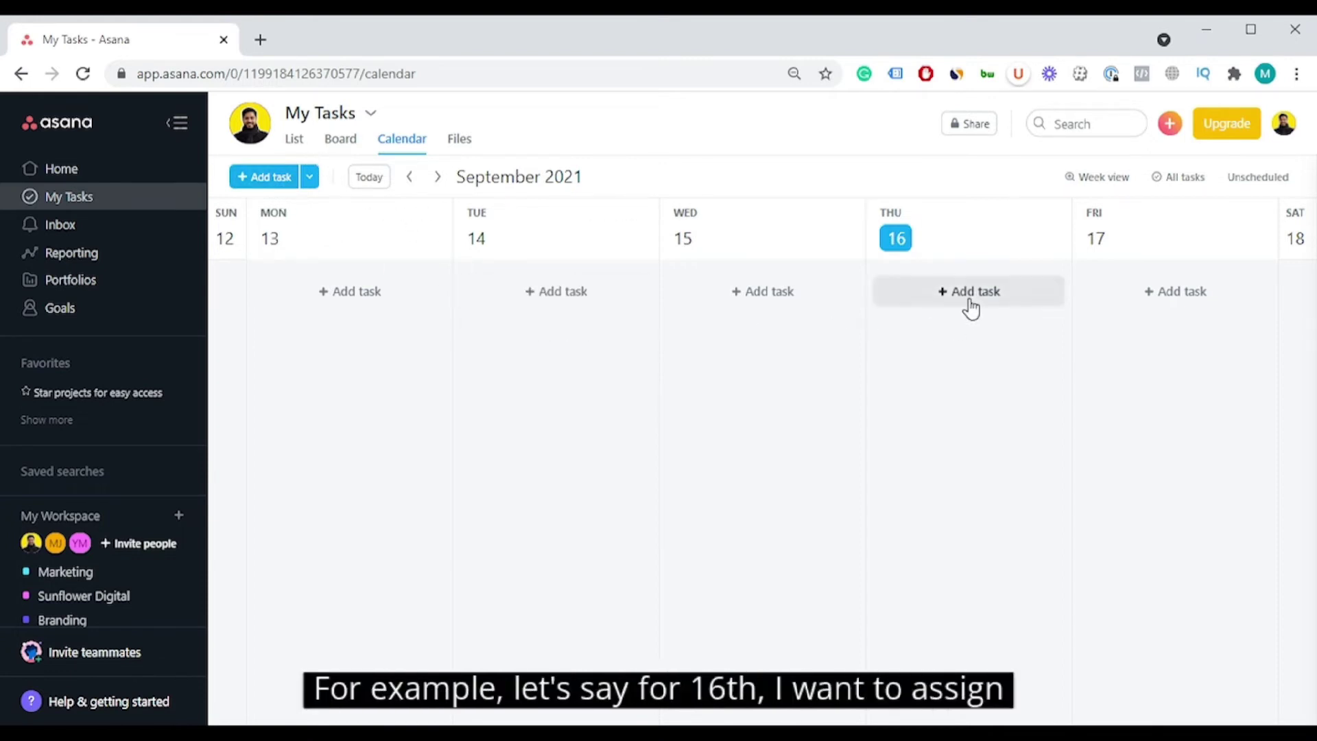
# Step: Create 'Complete operations report v1' on Thursday the 16th and mark it complete
pyautogui.click(970, 302)
pyautogui.write('Co')
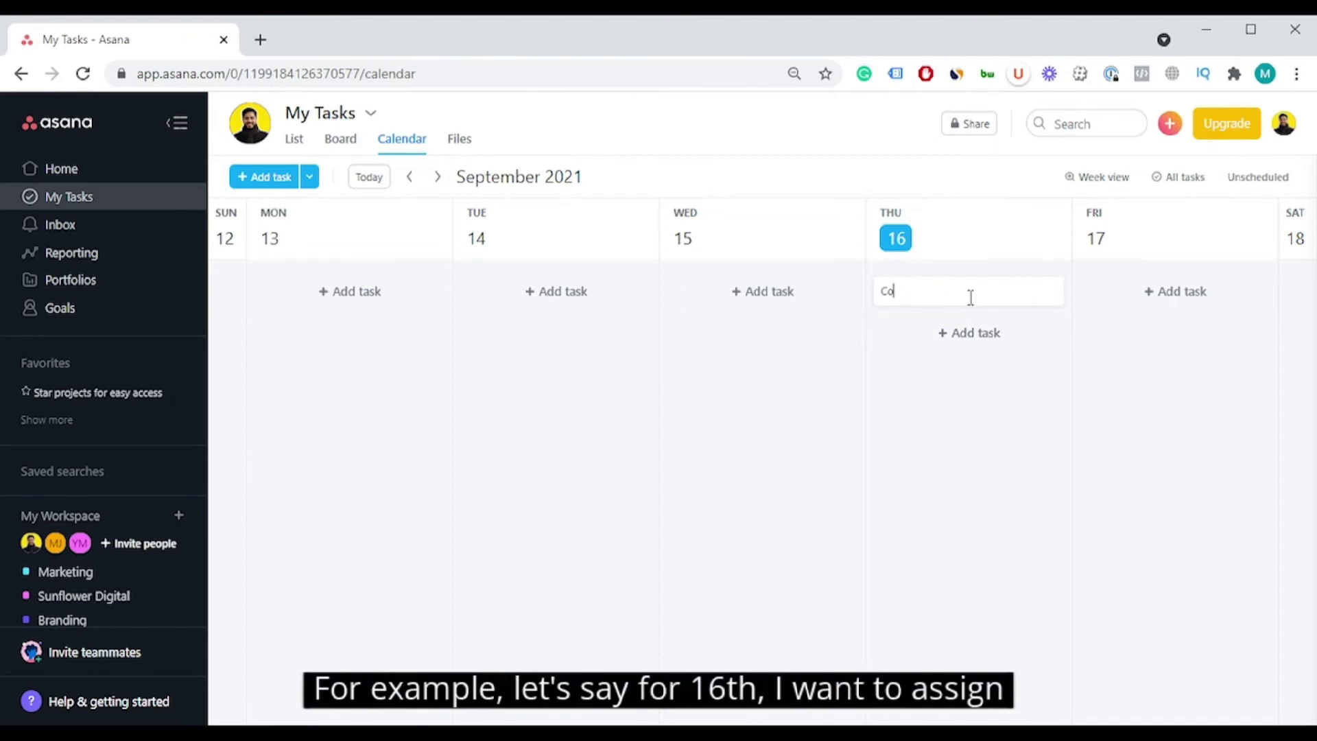
pyautogui.write('mplete ')
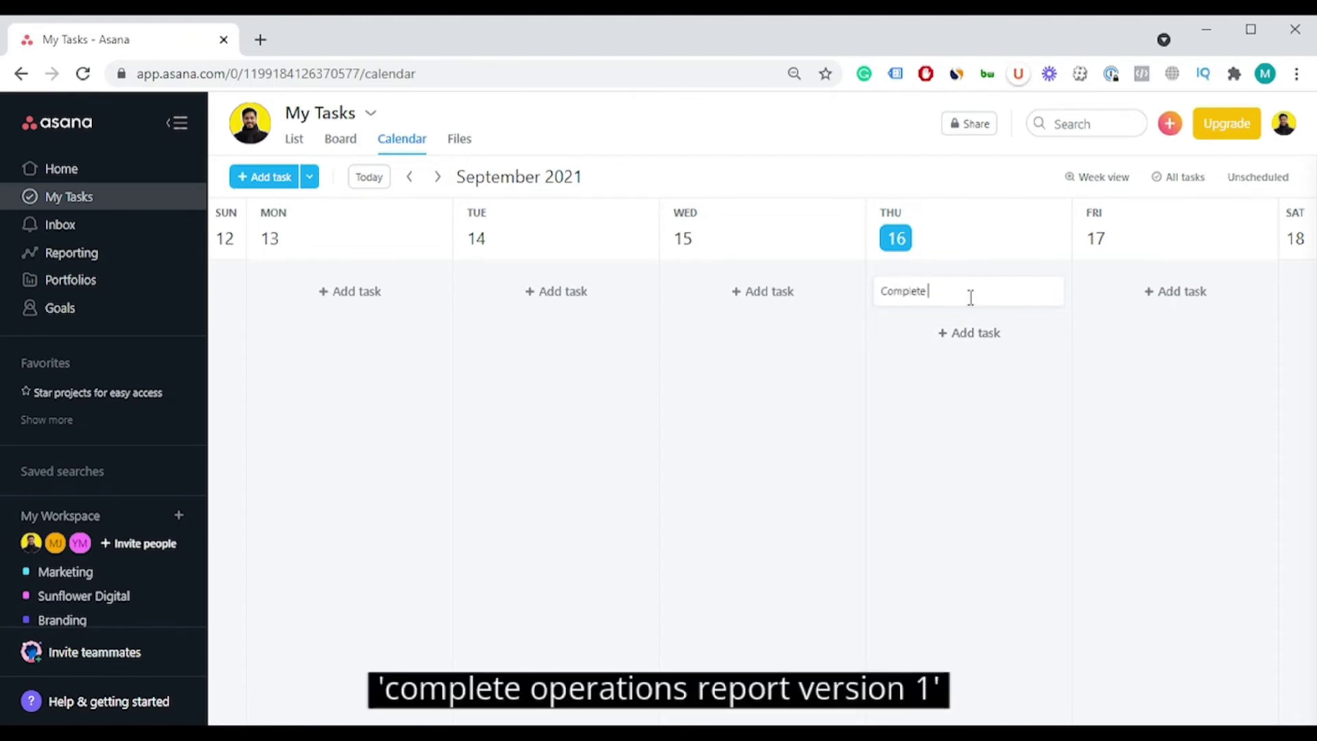
pyautogui.write('operations report v1')
pyautogui.press('Return')
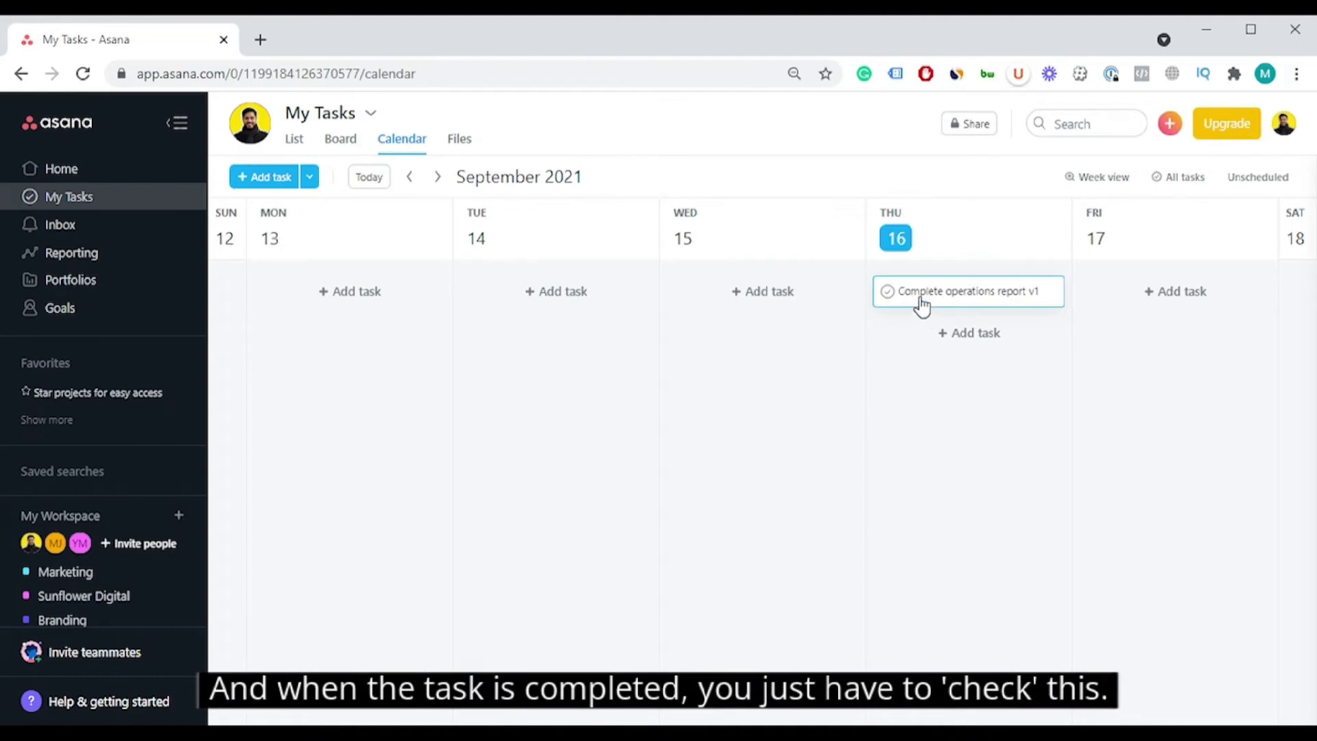
pyautogui.click(888, 293)
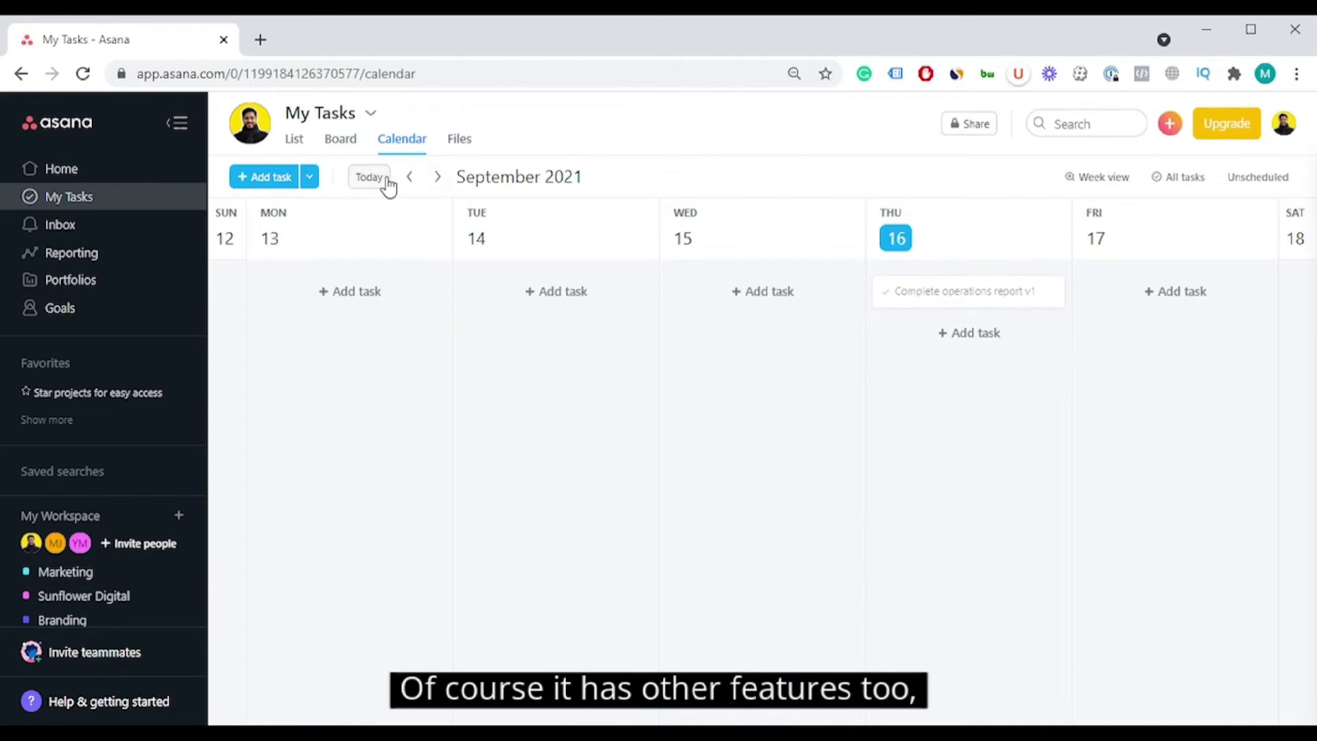
# Step: Page the calendar forward a week, return to the current week, and open then close the display options
pyautogui.click(437, 178)
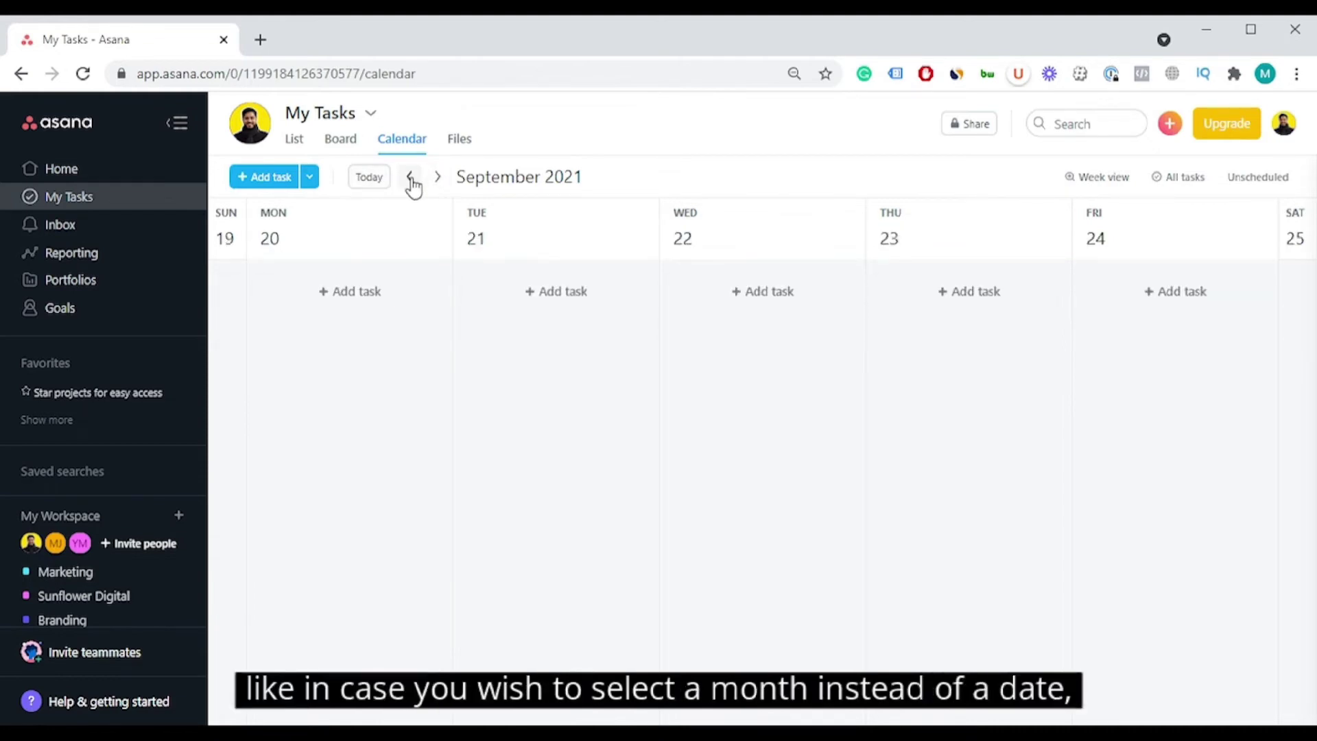
pyautogui.click(372, 180)
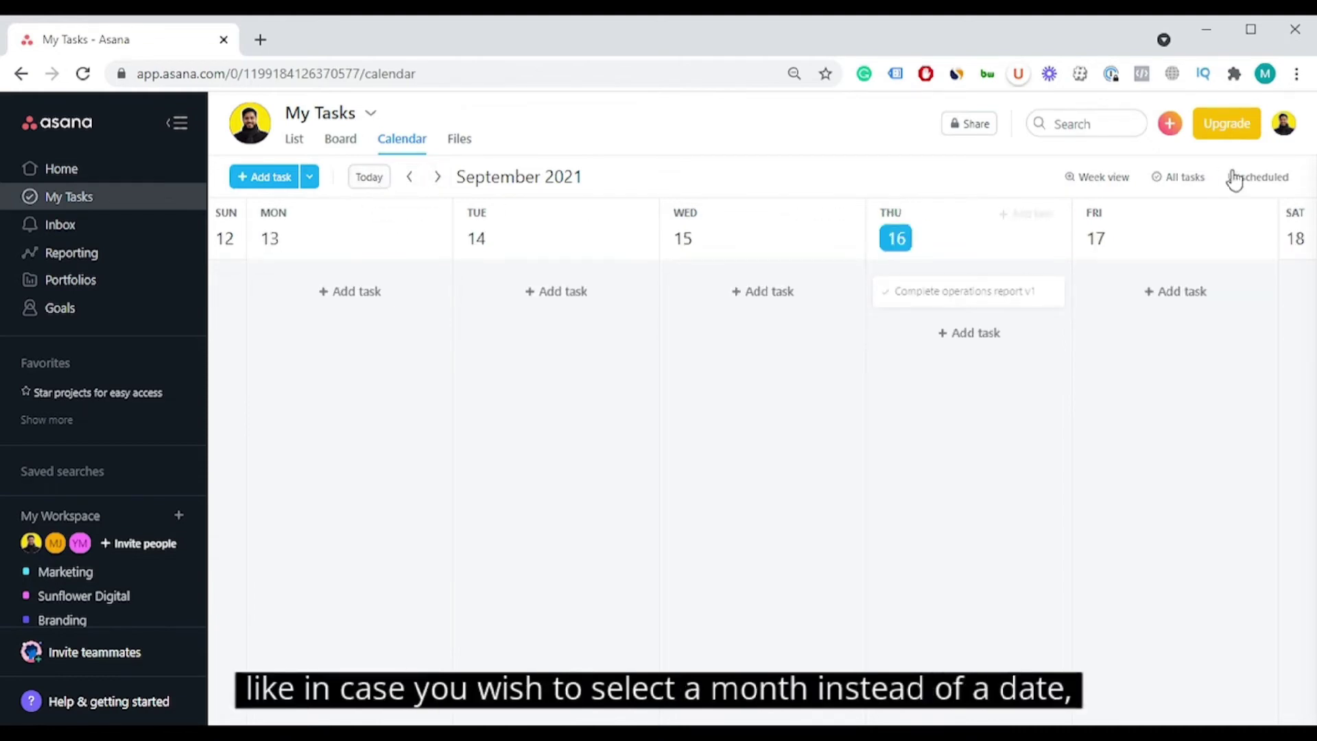
pyautogui.click(1124, 181)
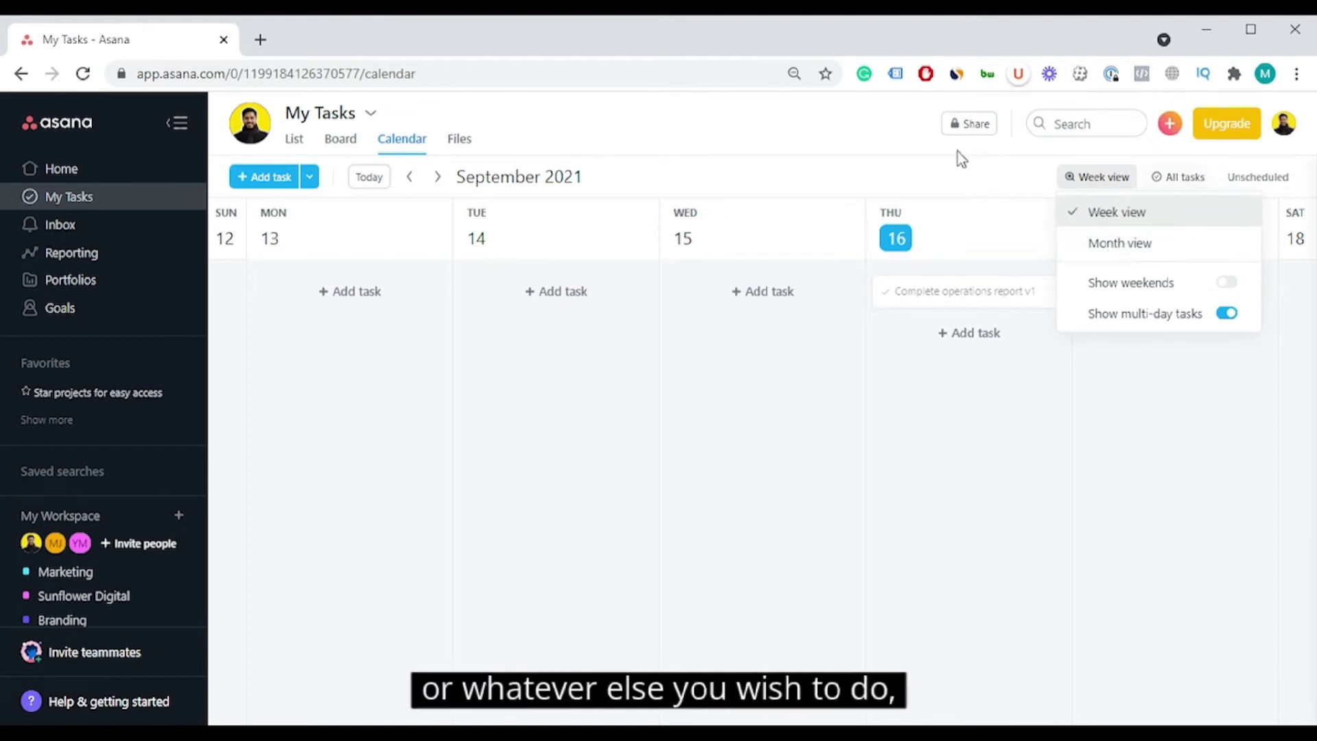
pyautogui.click(920, 168)
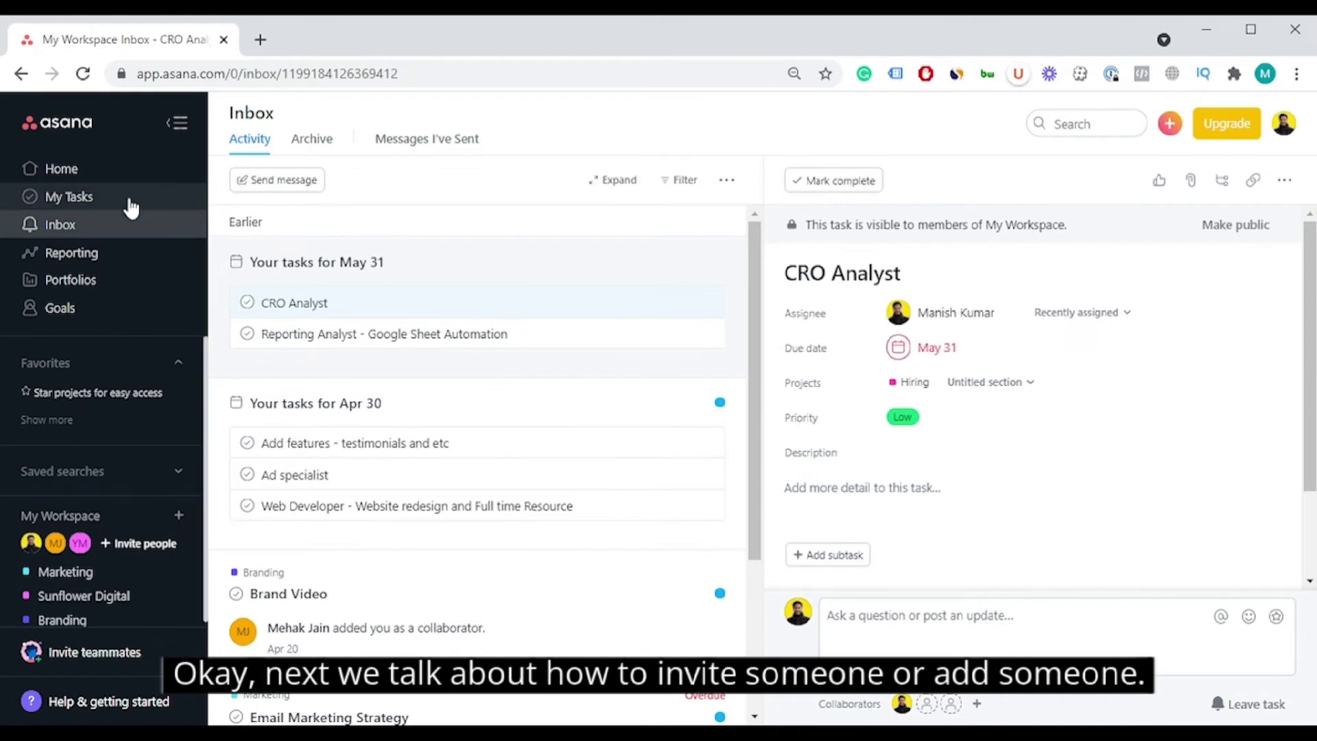
pyautogui.click(132, 543)
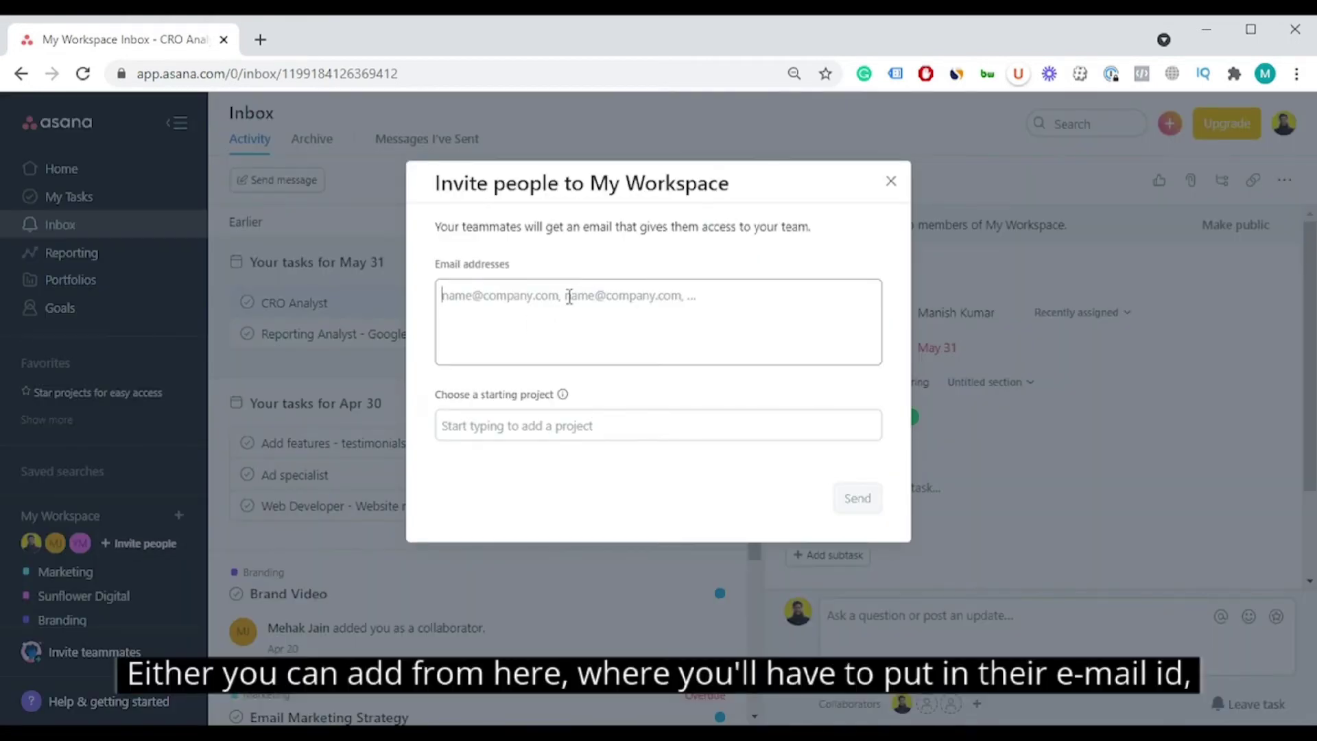
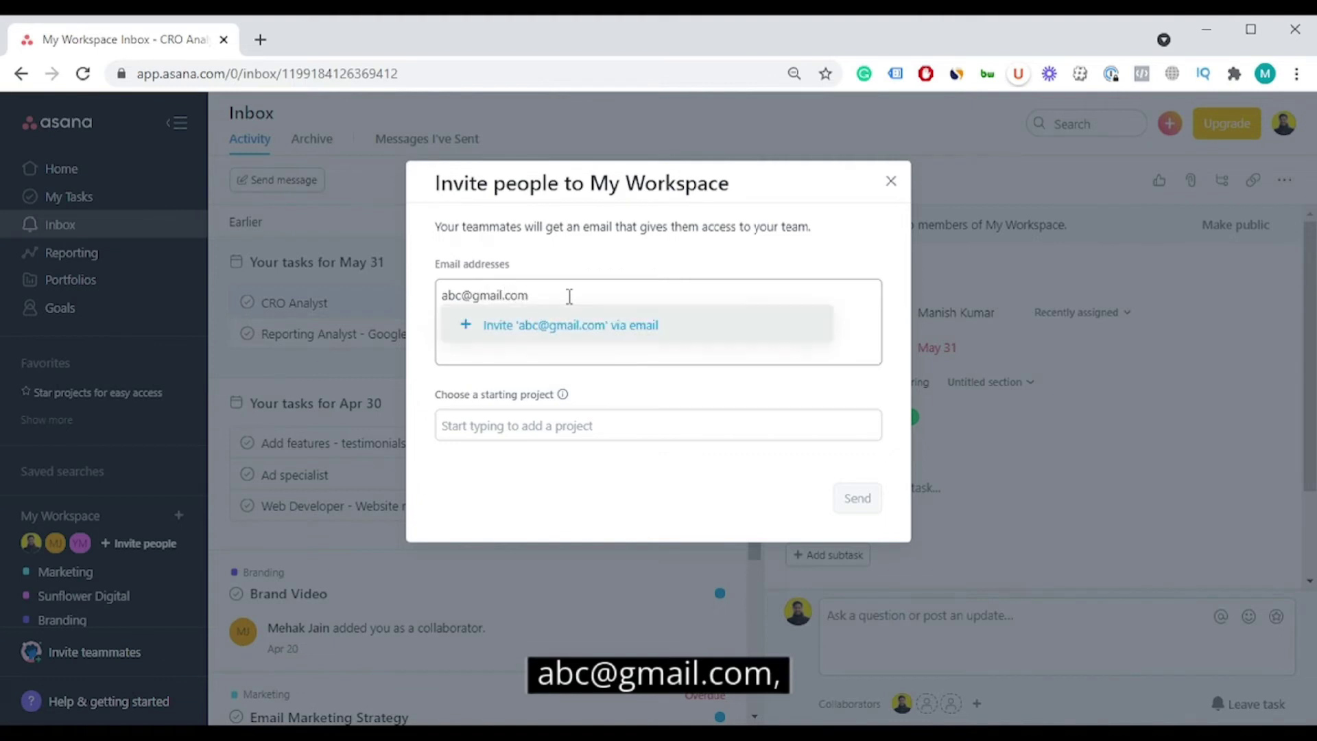
pyautogui.click(524, 425)
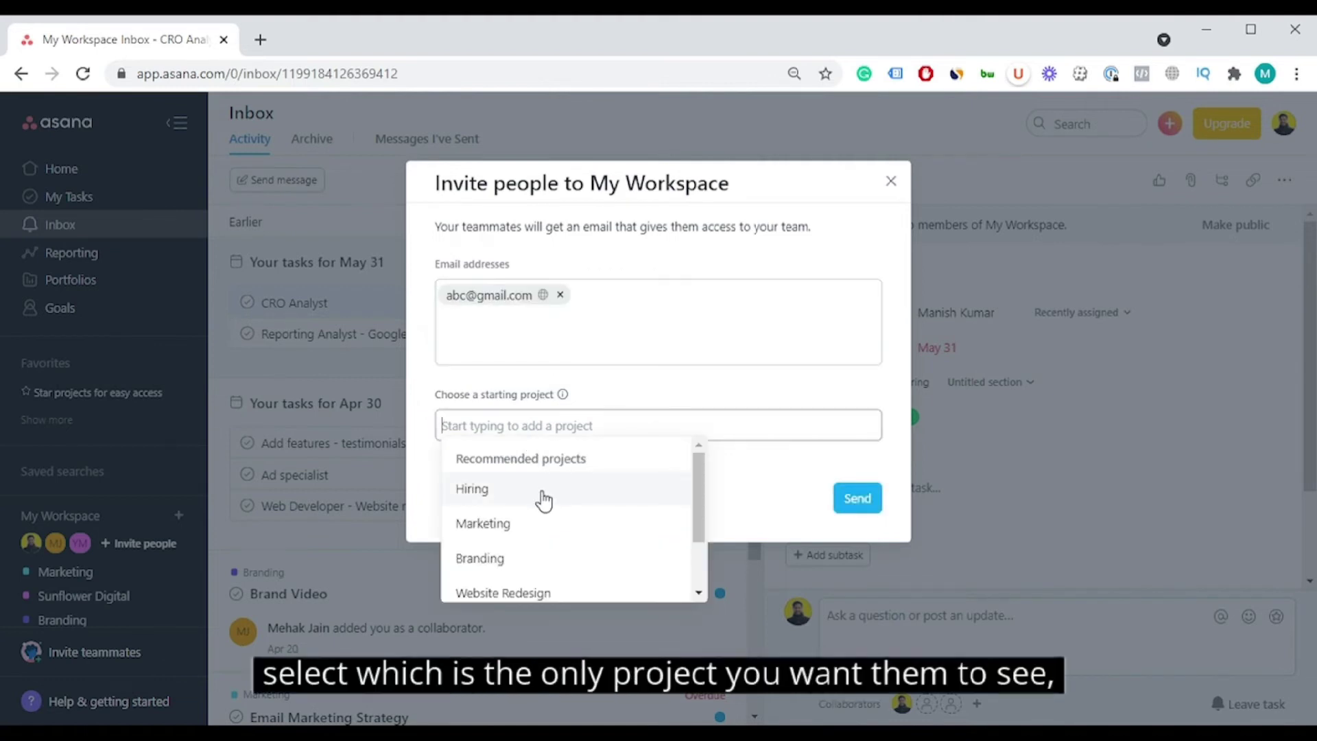
pyautogui.scroll(-1, 563, 521)
pyautogui.scroll(1, 559, 494)
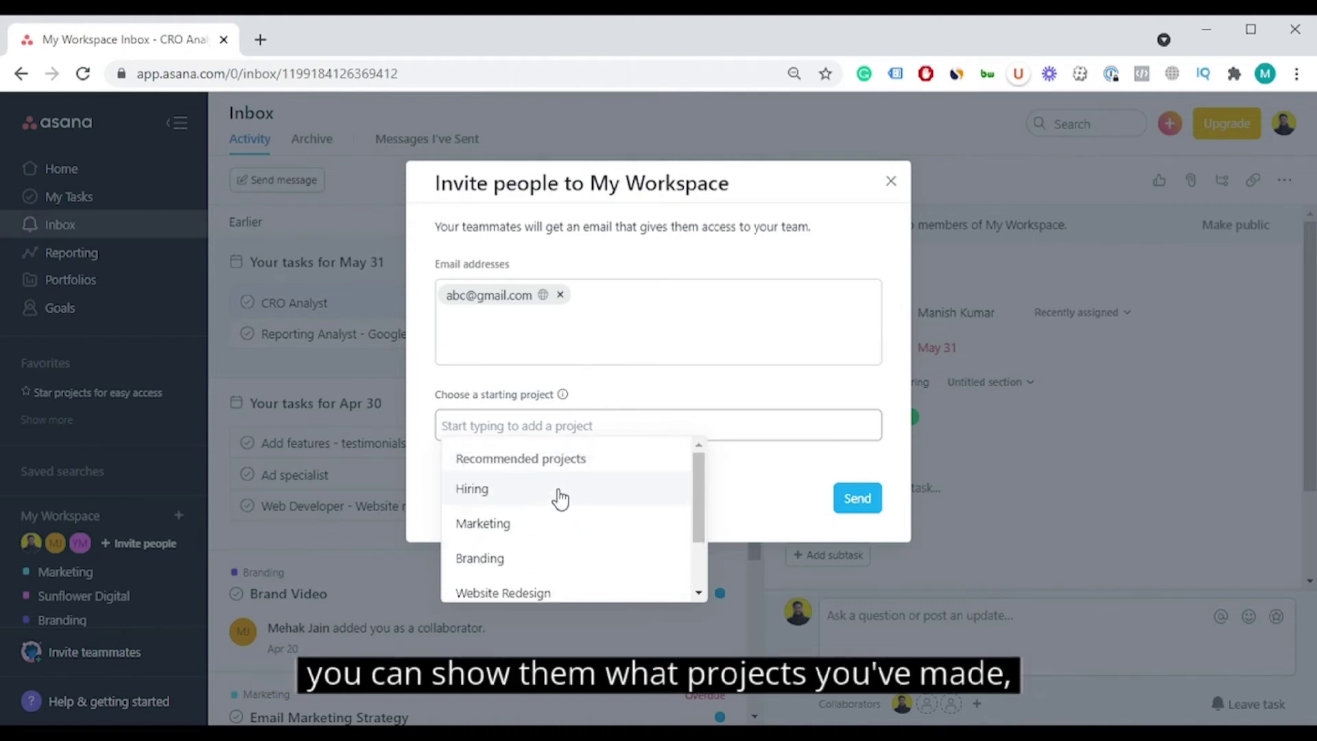
pyautogui.click(892, 180)
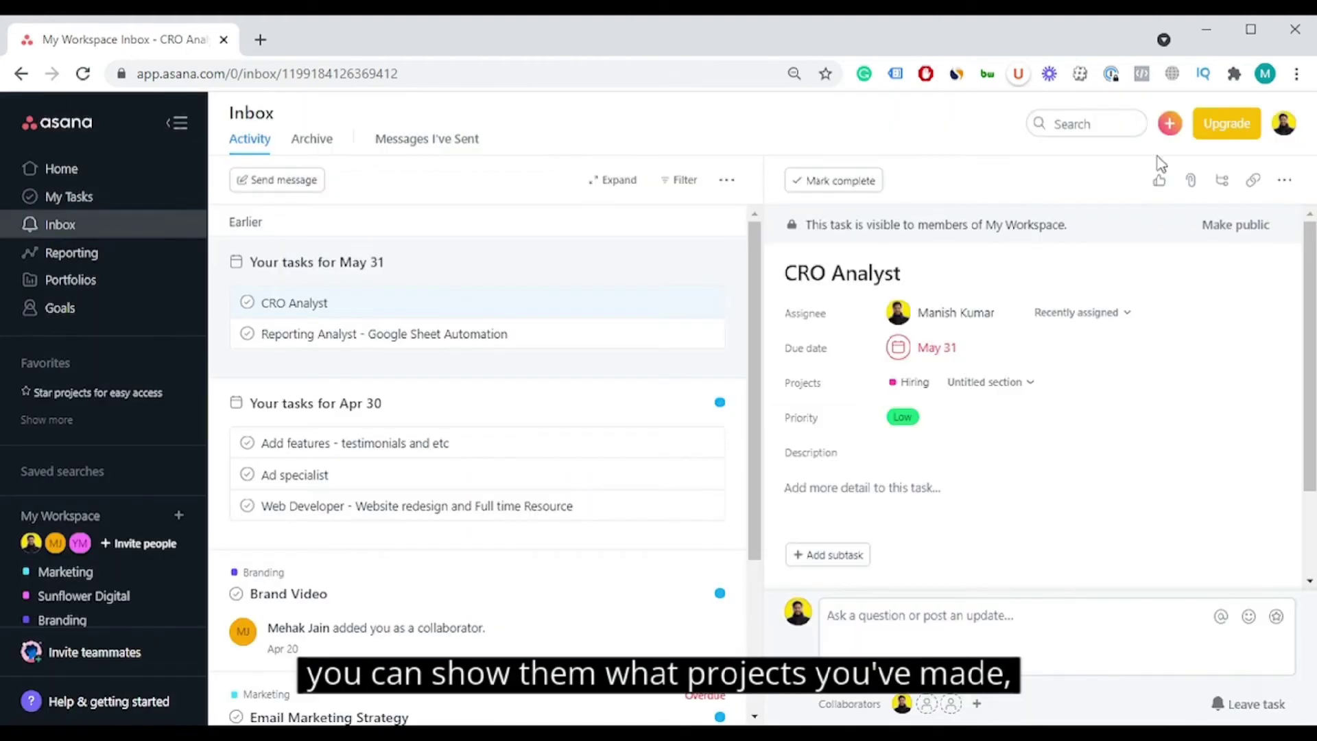
pyautogui.click(1168, 125)
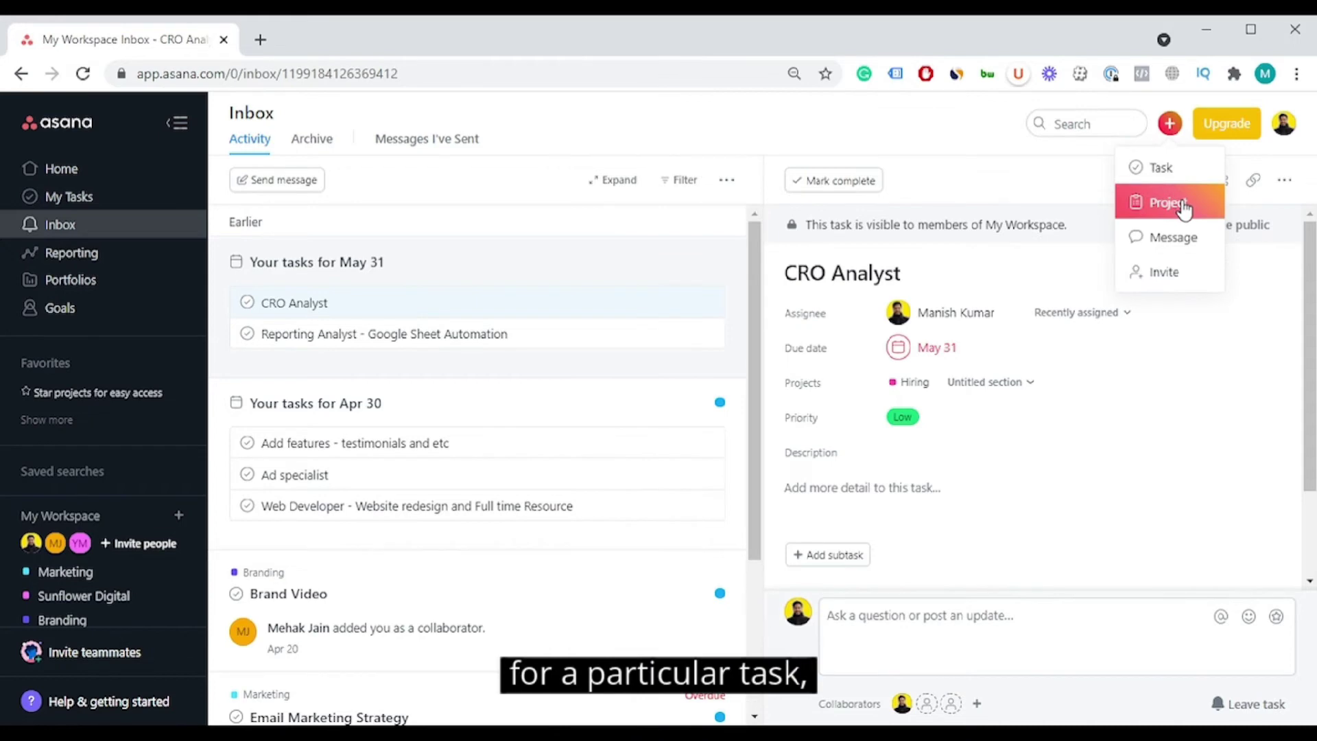
pyautogui.click(1062, 179)
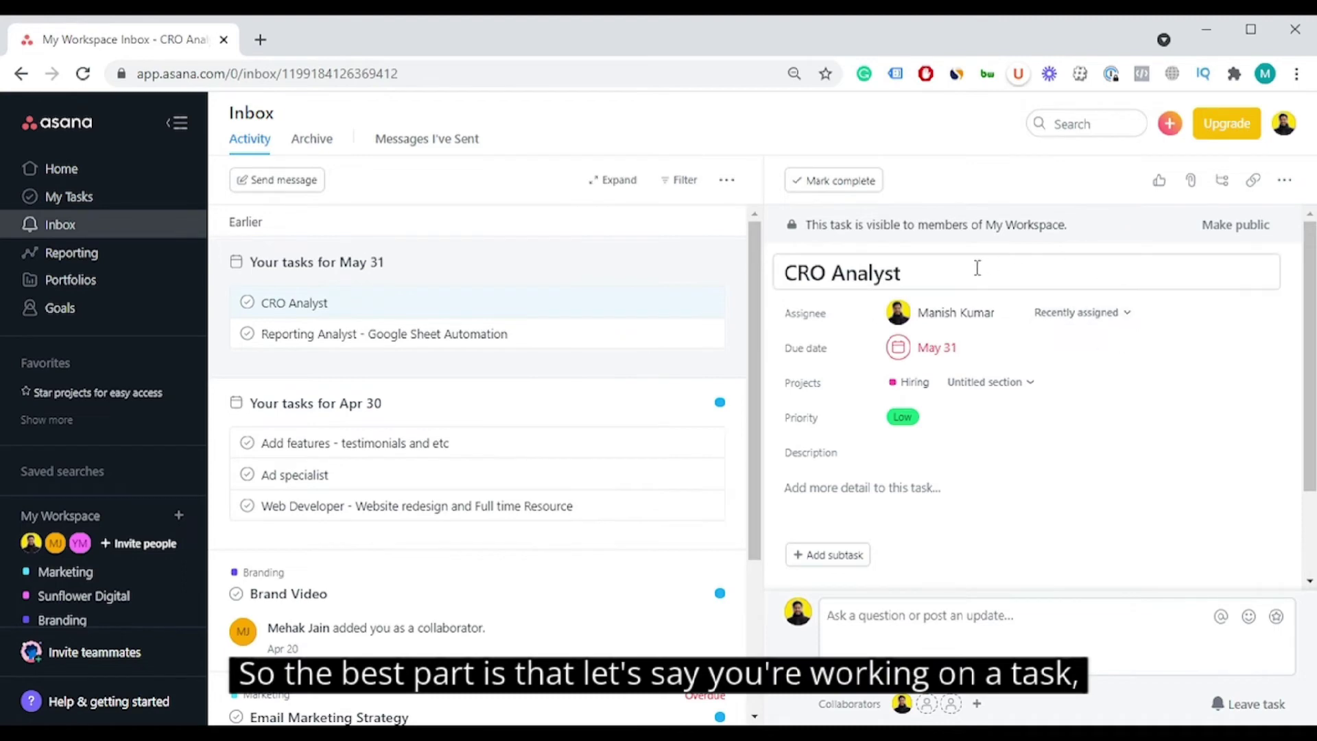
pyautogui.scroll(-2, 1039, 492)
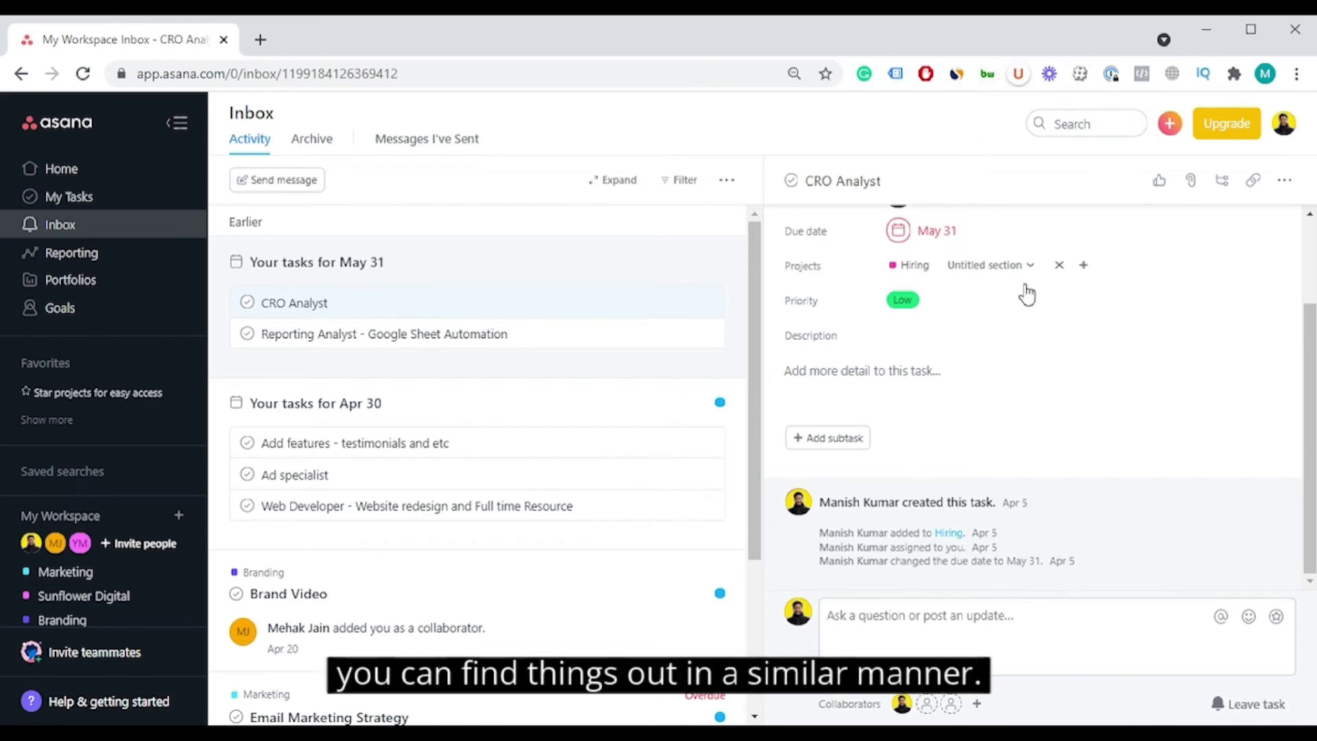
# Step: Write 'Done - please check' as the CRO Analyst task description, then return to My Tasks
pyautogui.click(990, 365)
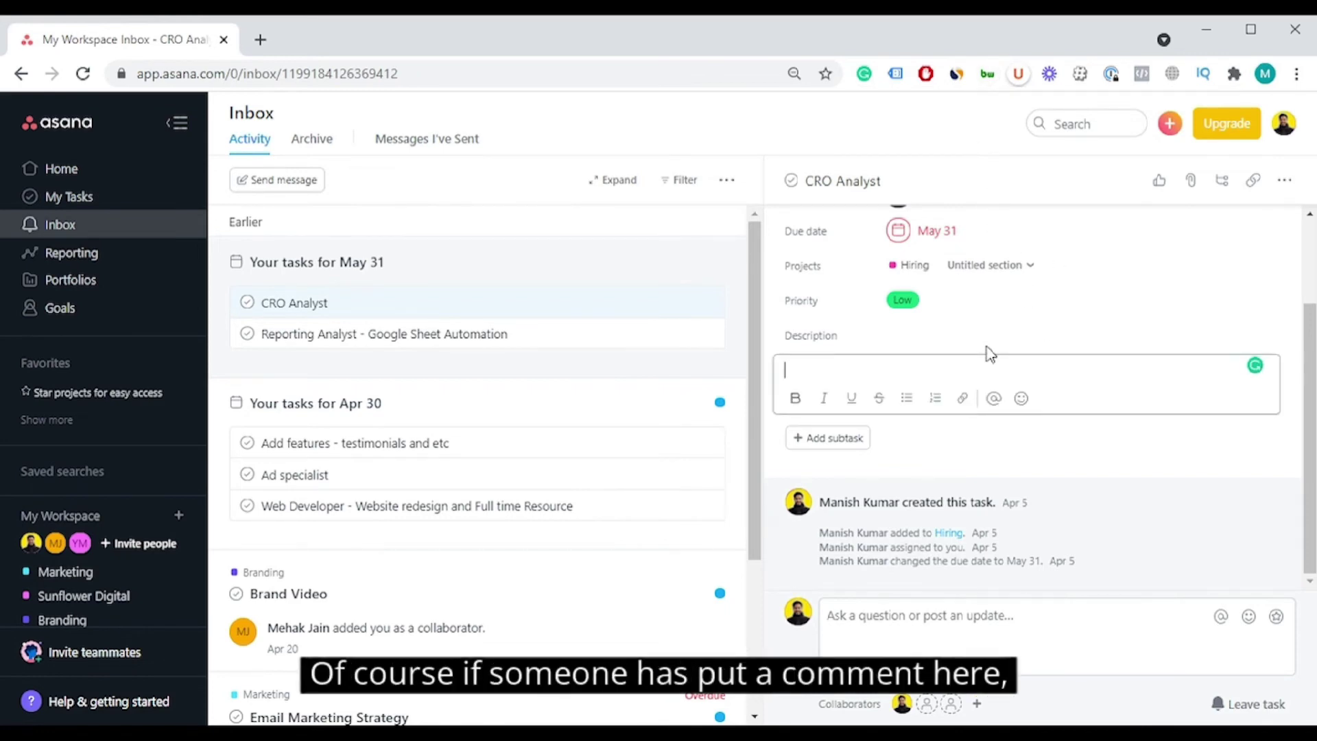
pyautogui.write('Done - please check')
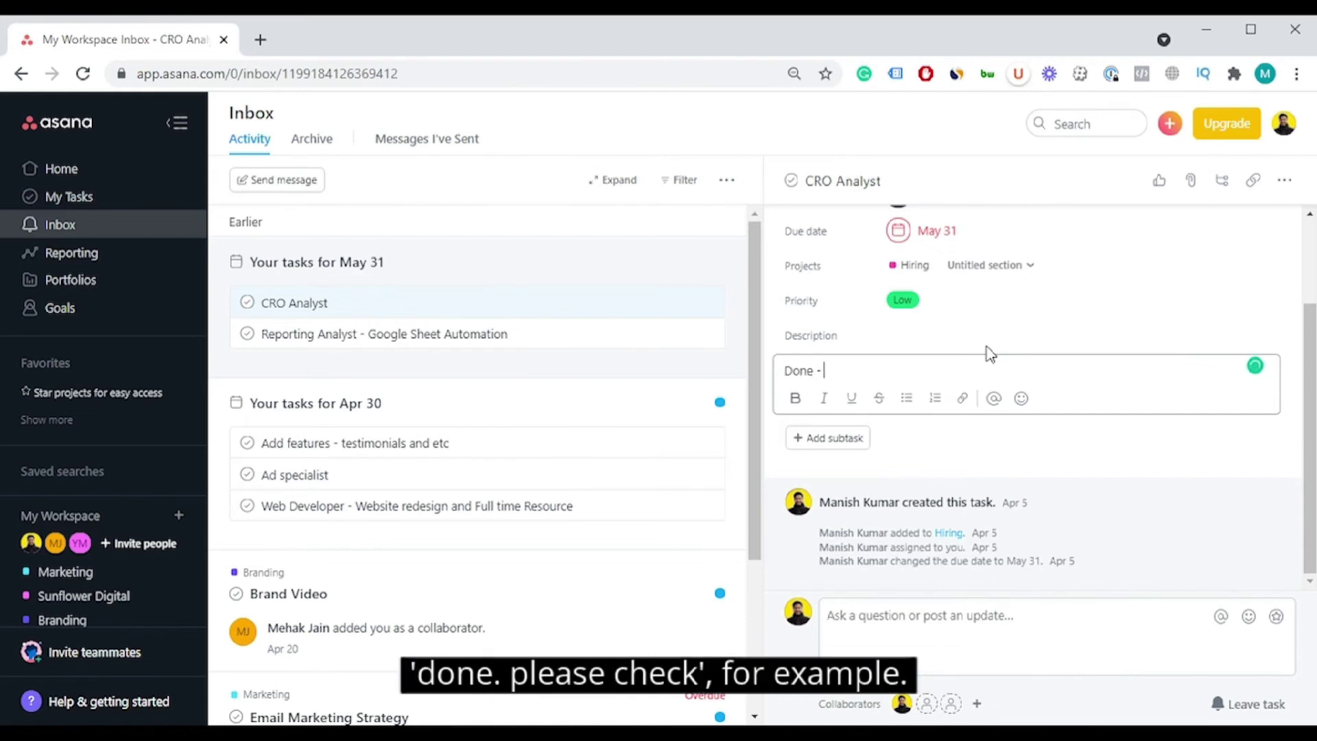
pyautogui.press('Return')
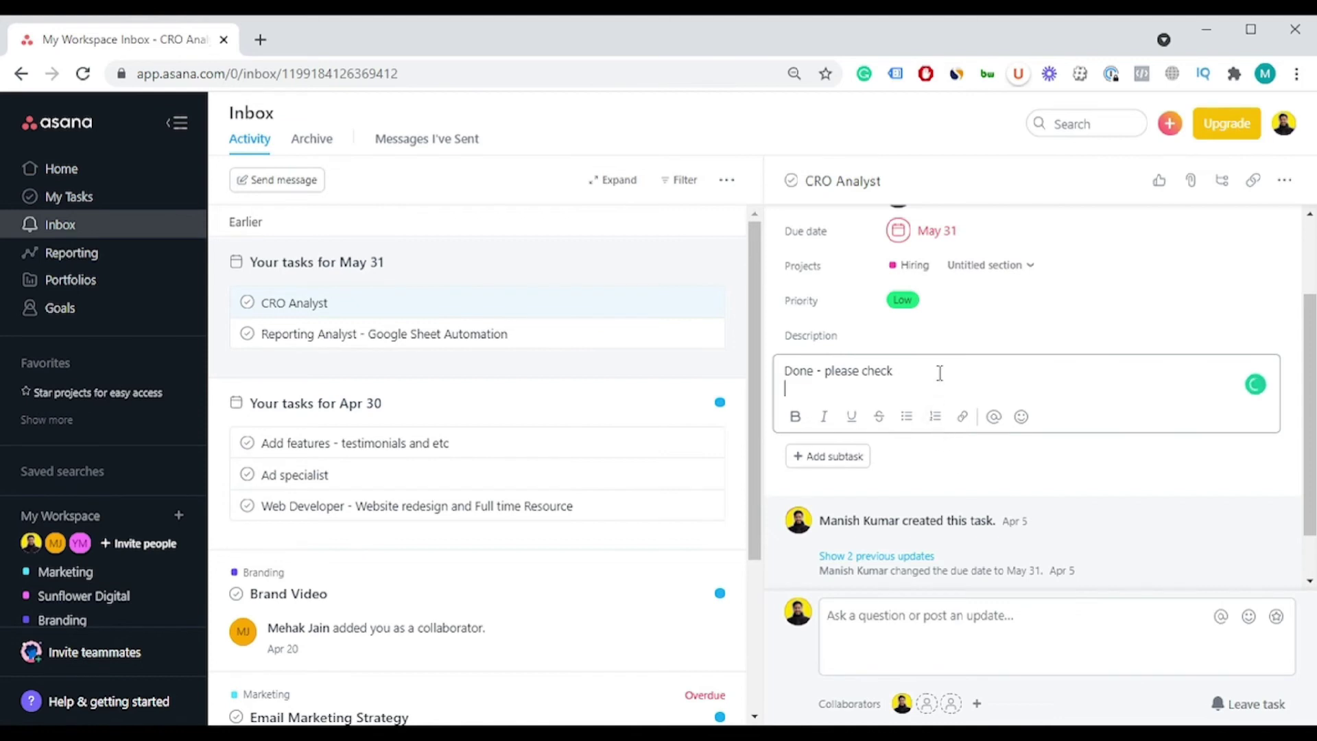
pyautogui.moveTo(940, 370); pyautogui.dragTo(772, 346)
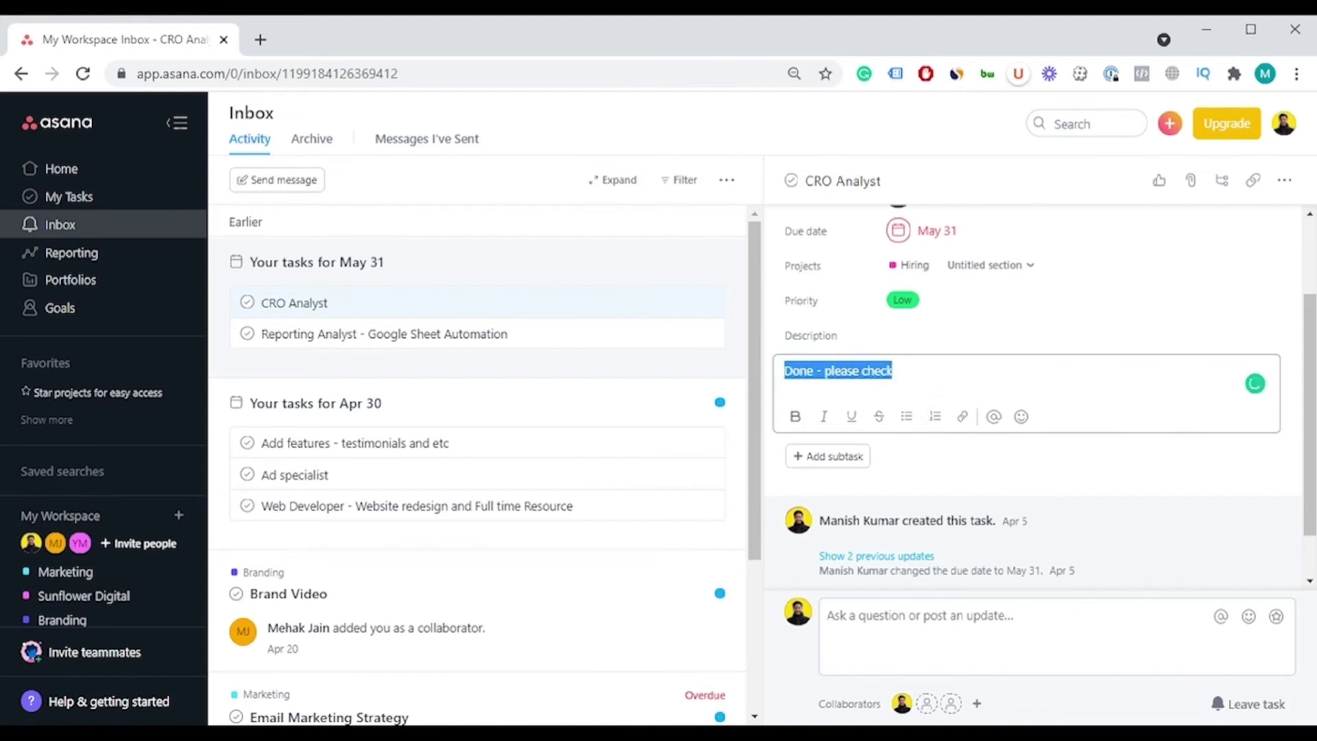
pyautogui.click(722, 737)
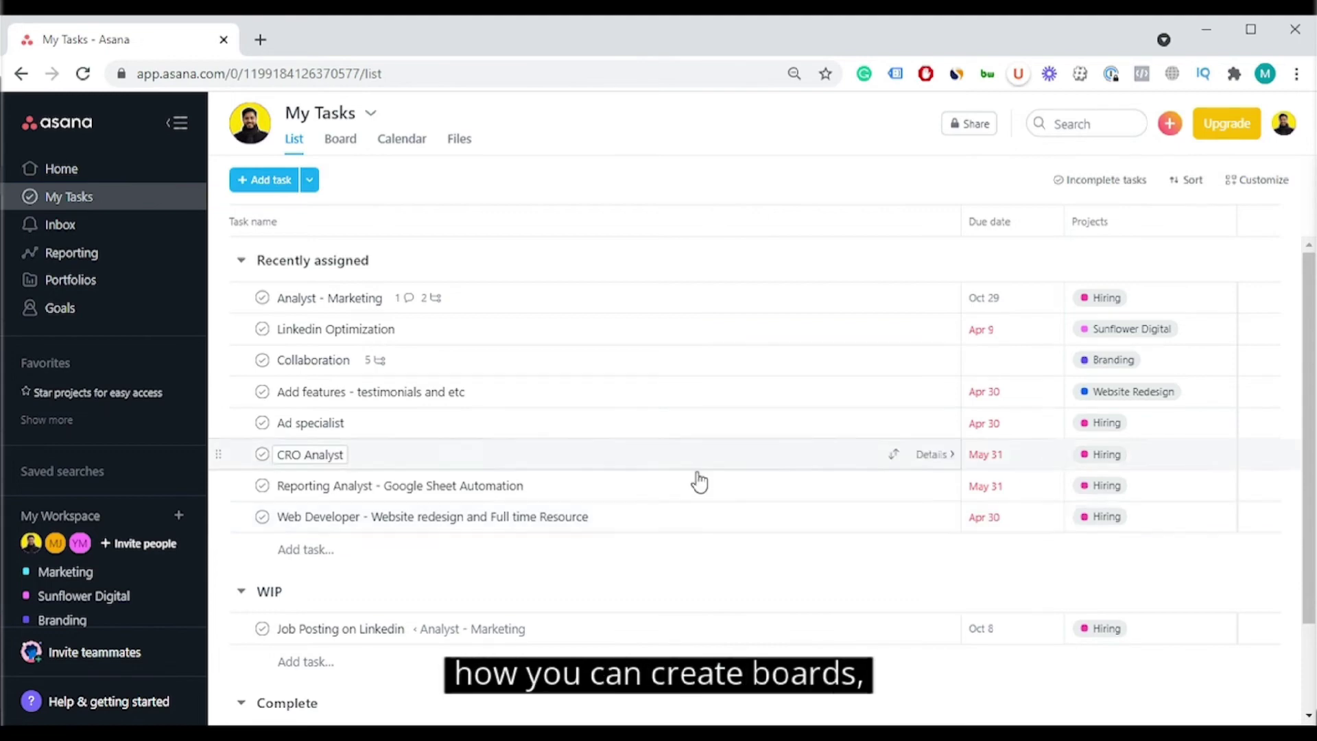
# Step: Browse the Board, Calendar and Files views of My Tasks, then Home, Reporting and Inbox
pyautogui.click(343, 141)
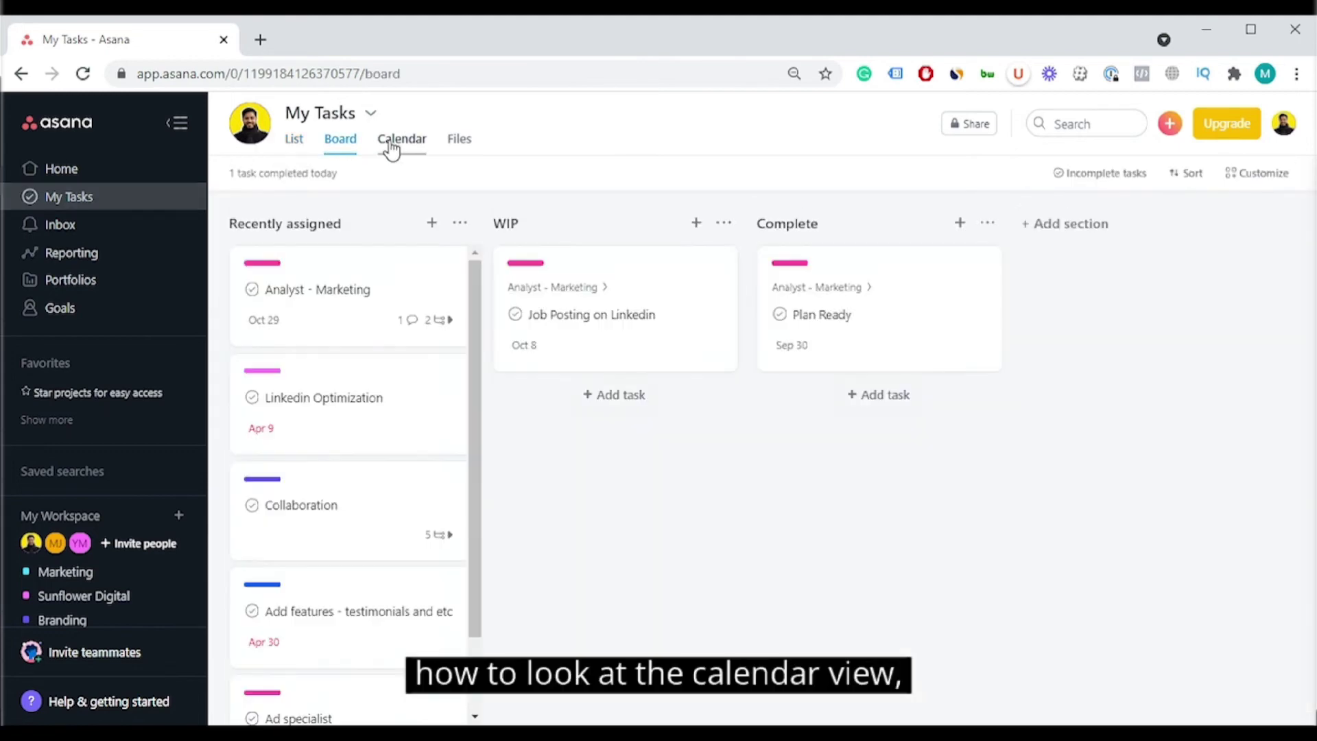
pyautogui.click(393, 144)
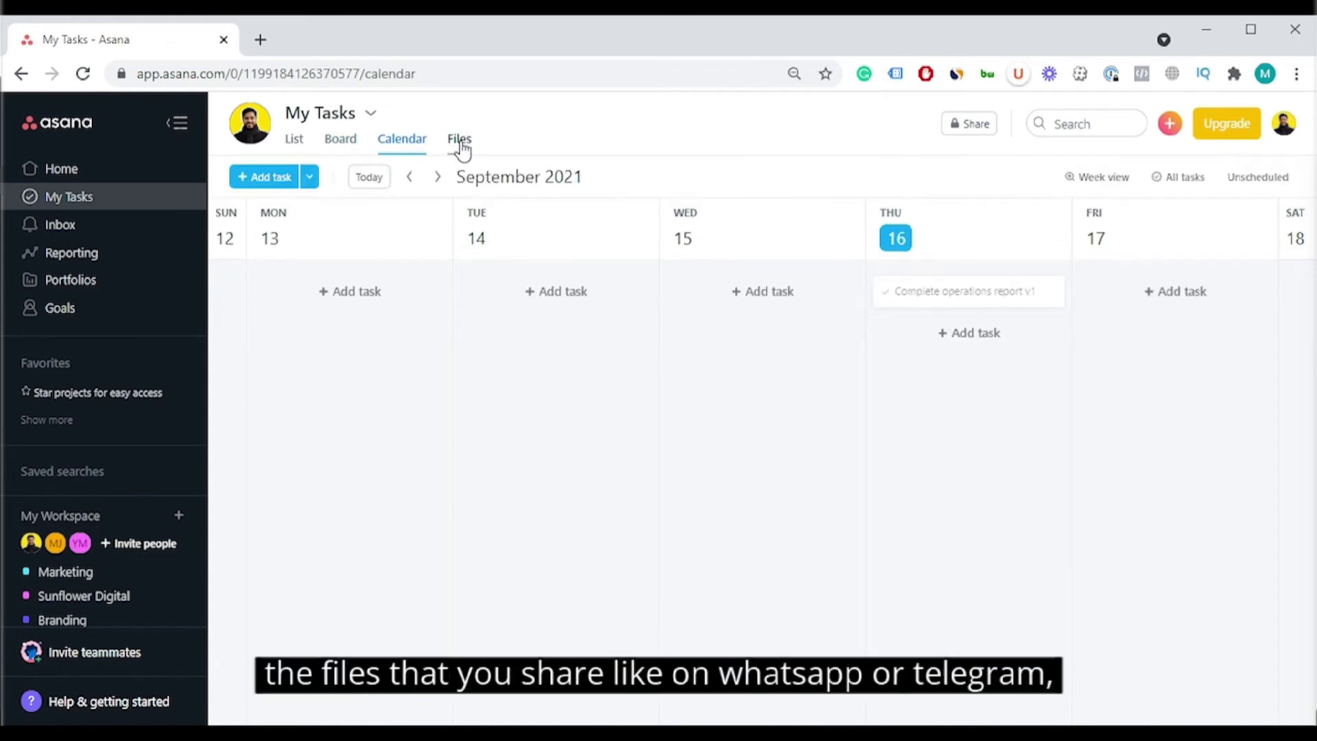
pyautogui.click(460, 144)
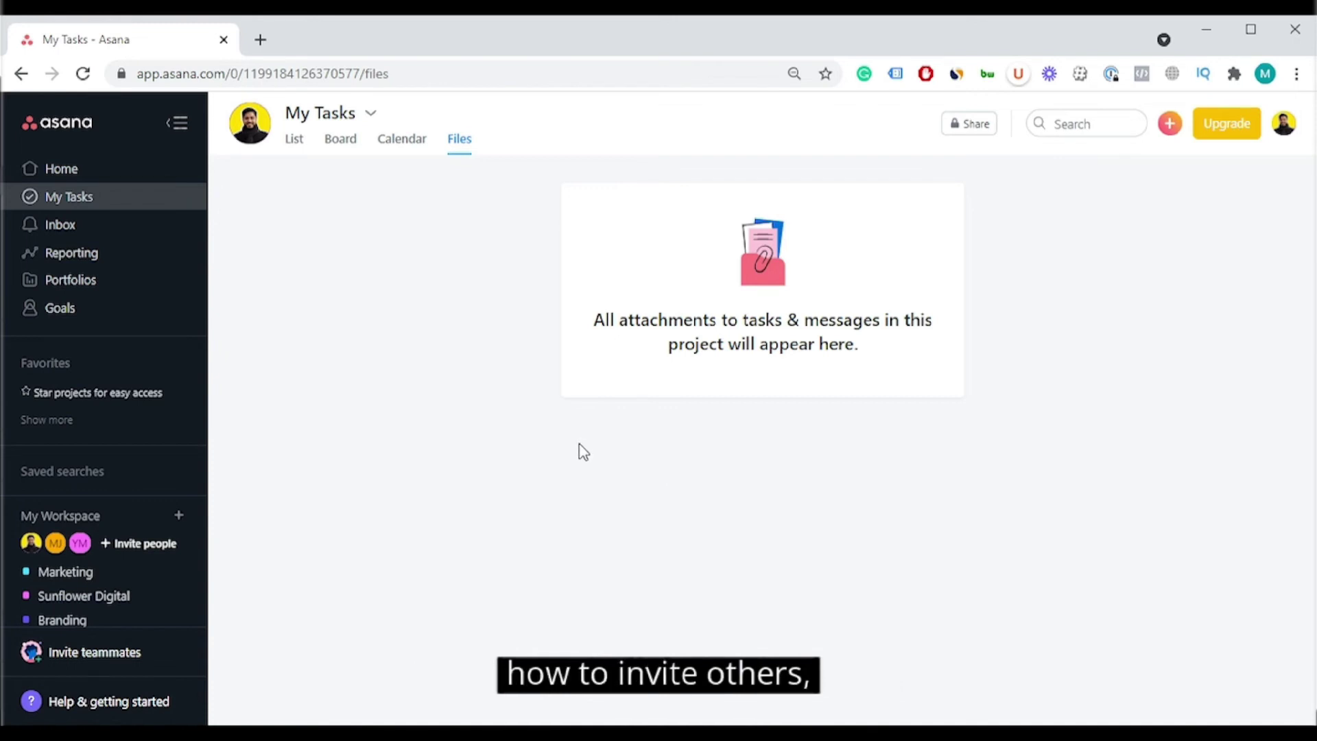
pyautogui.click(53, 168)
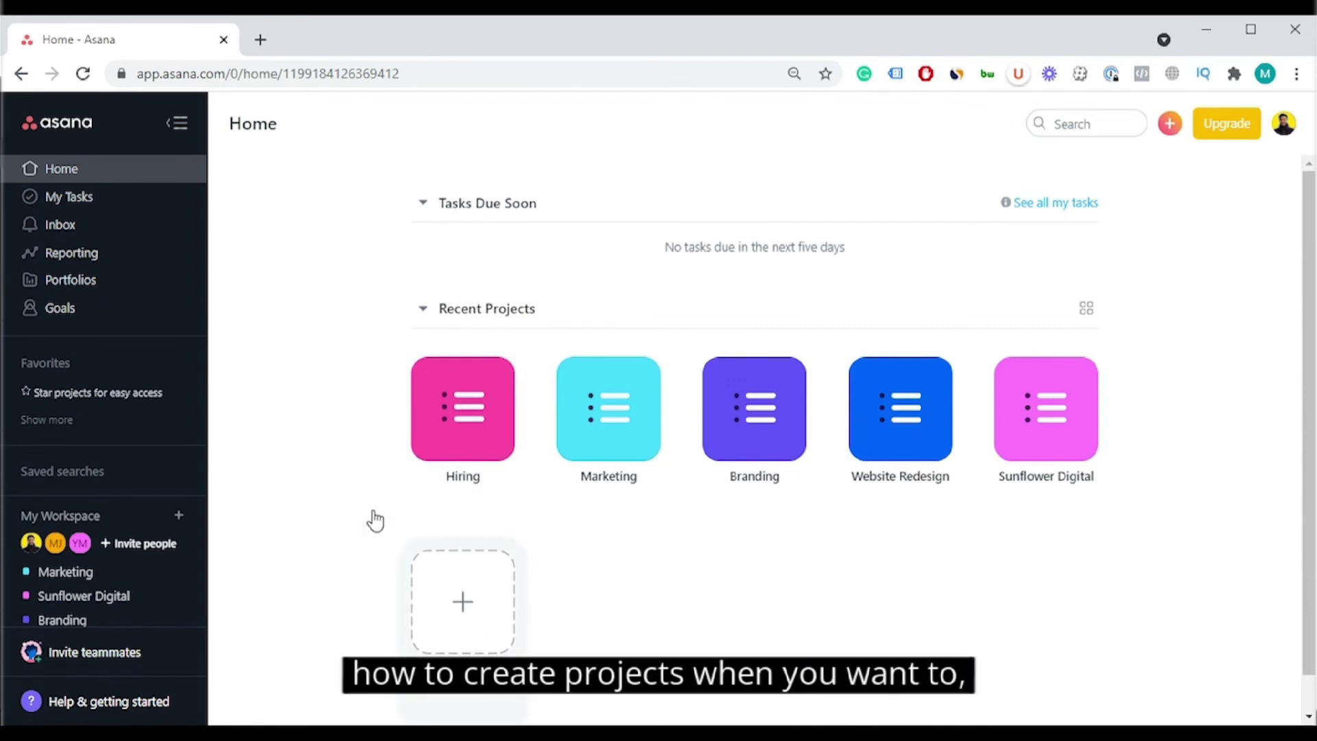
pyautogui.click(117, 259)
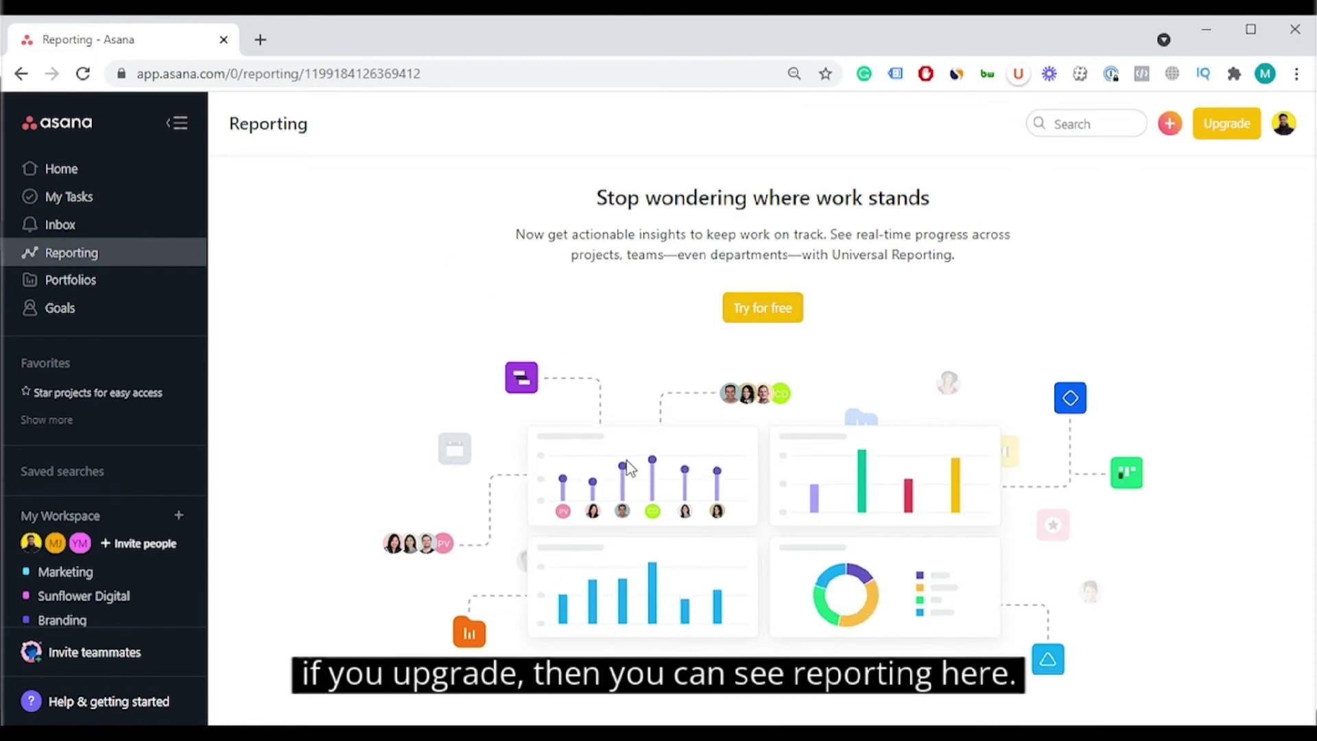
pyautogui.click(136, 233)
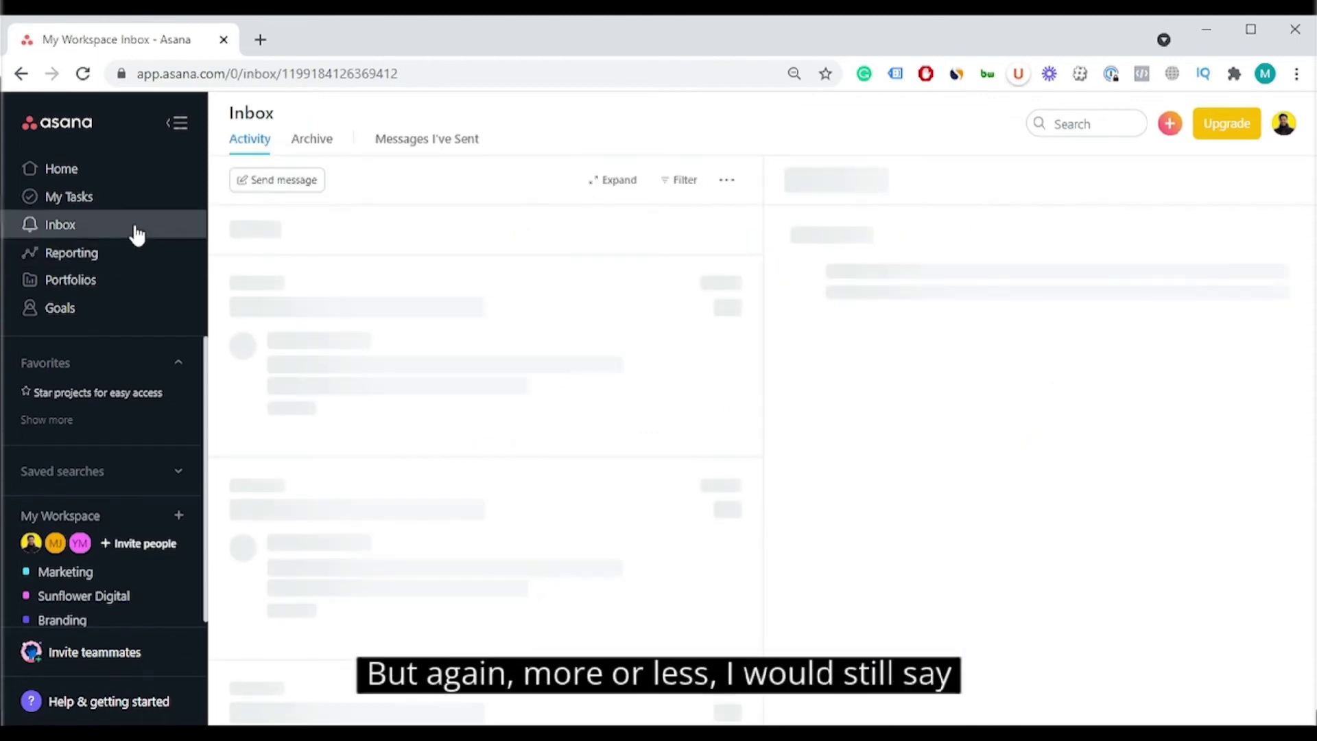